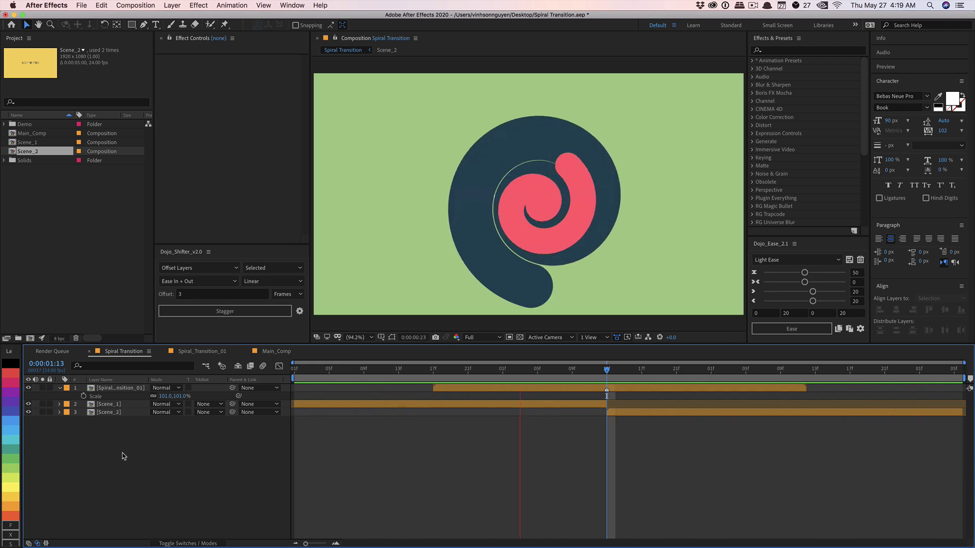
Switch to Main_Comp, showing the green SPIRAL TRANSITIONS title at its first frame
{"action": "left_click", "coordinate": [276, 352]}
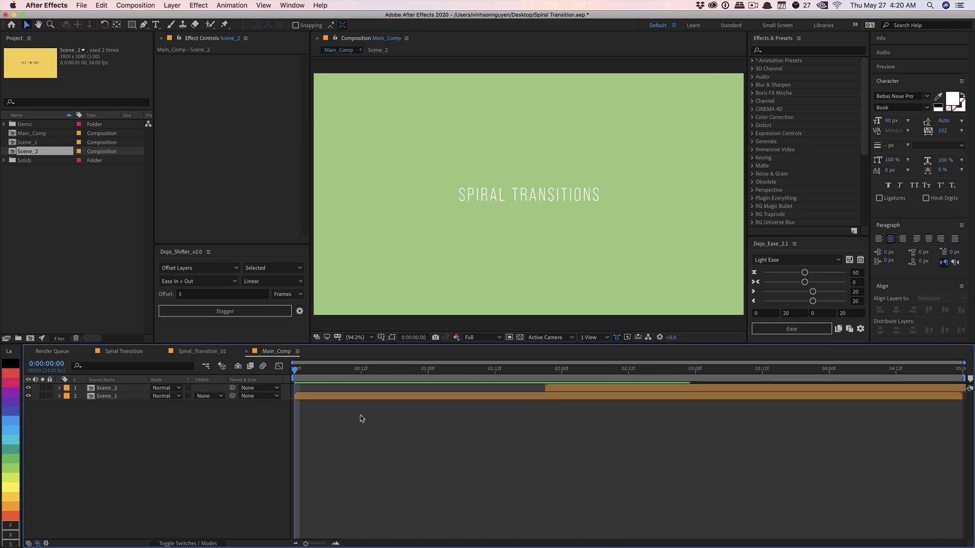
Park the current time at 0:00:01:21, where the yellow Scene_2 begins
{"action": "left_click_drag", "start_coordinate": [359, 374], "coordinate": [635, 363]}
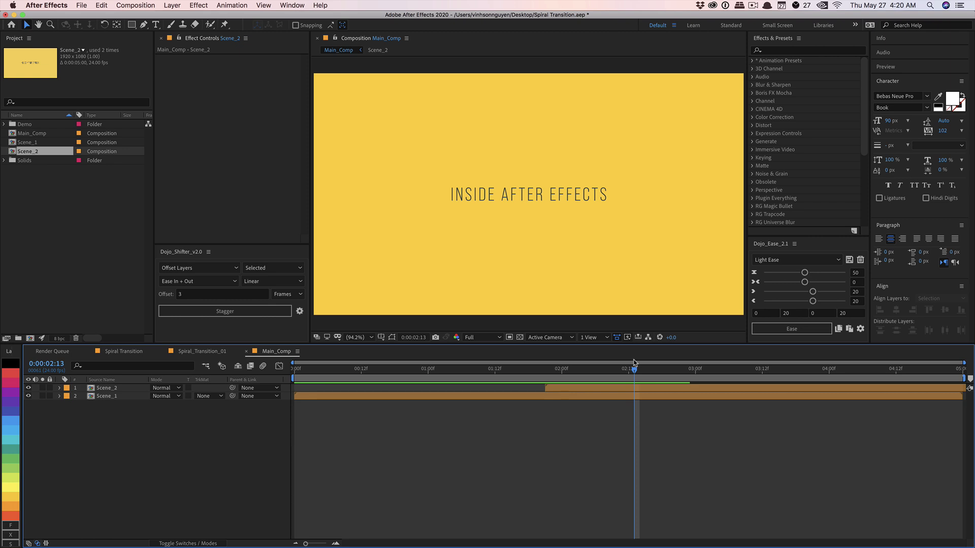
{"action": "left_click_drag", "start_coordinate": [512, 372], "coordinate": [599, 363]}
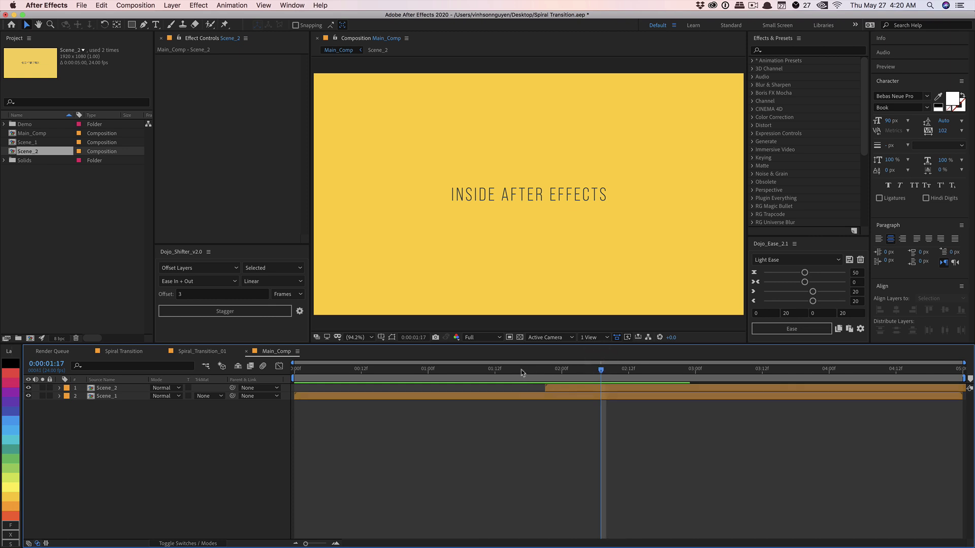
{"action": "left_click", "coordinate": [571, 365]}
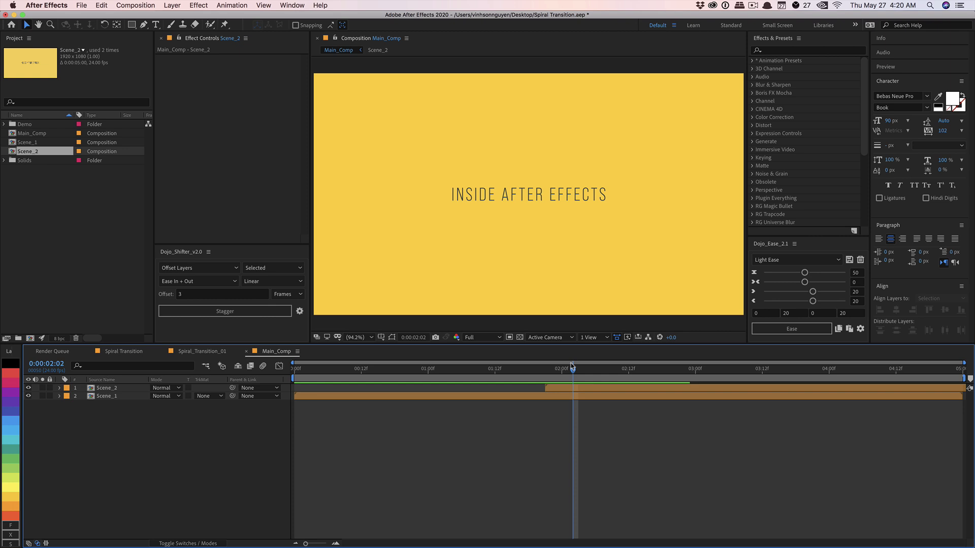
{"action": "left_click_drag", "start_coordinate": [522, 367], "coordinate": [545, 365]}
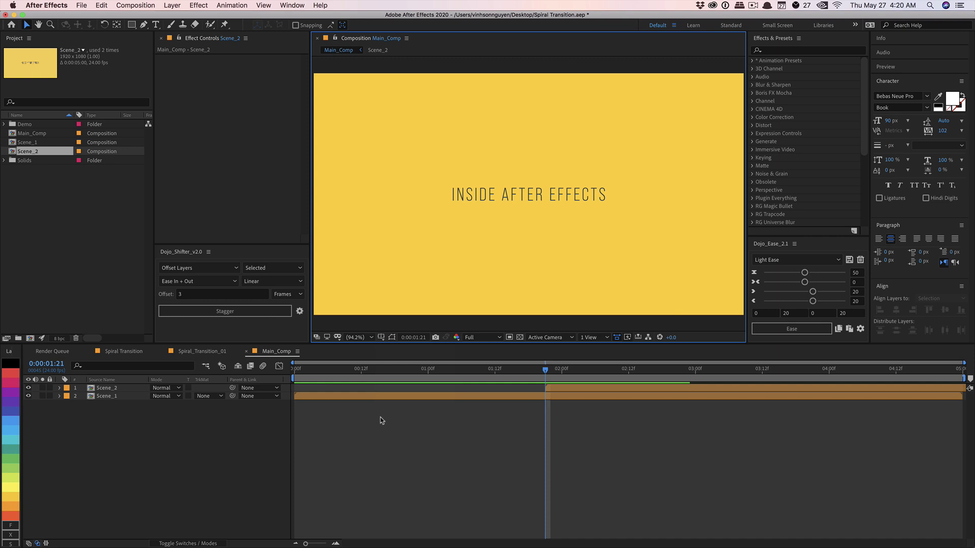
{"action": "left_click", "coordinate": [381, 337]}
Show title/action-safe guides, choose the Pen tool and set shape fill to None
{"action": "left_click", "coordinate": [401, 346]}
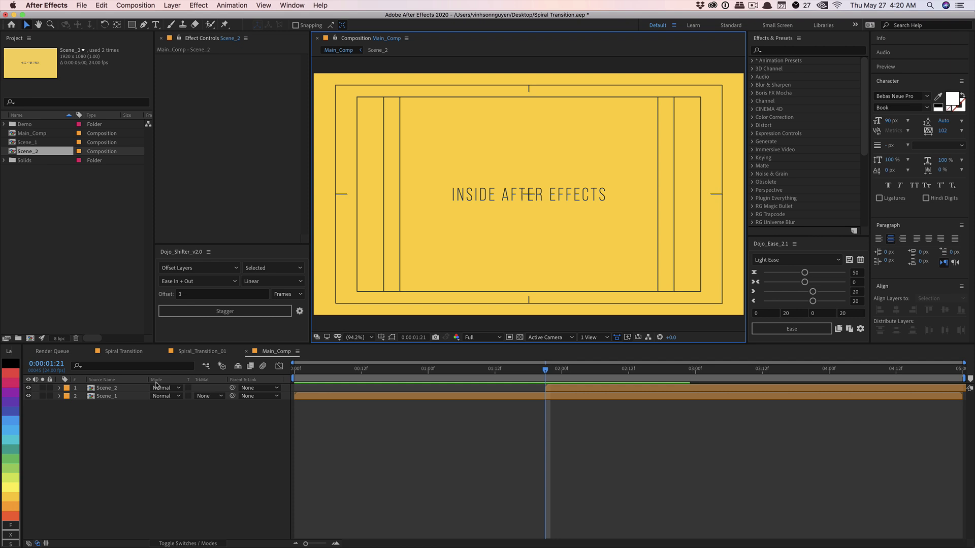
{"action": "left_click", "coordinate": [144, 25]}
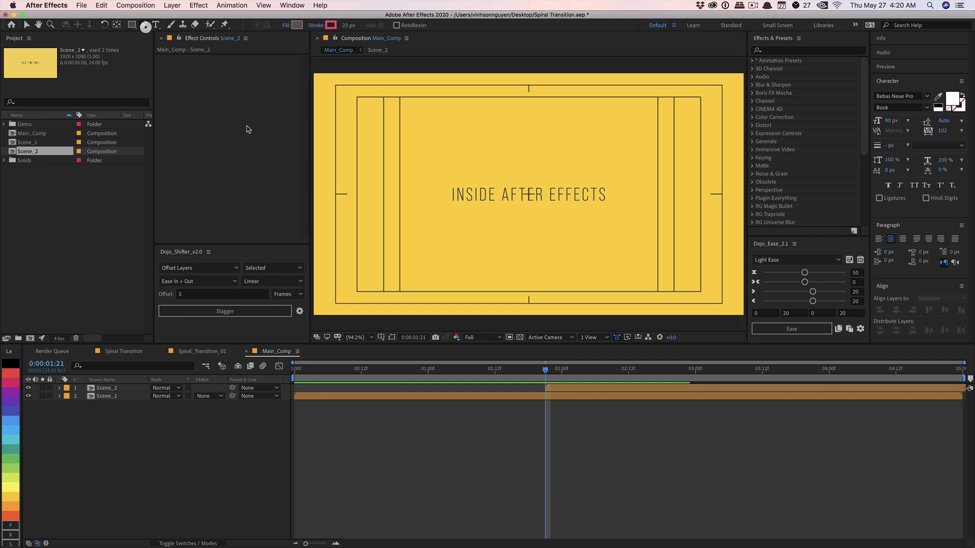
{"action": "left_click", "coordinate": [286, 25]}
{"action": "left_click", "coordinate": [441, 257]}
{"action": "left_click", "coordinate": [506, 311]}
Give new shapes a 25 px pink stroke (FE5573)
{"action": "left_click", "coordinate": [349, 25]}
{"action": "type", "text": "25"}
{"action": "key", "text": "Return"}
{"action": "left_click", "coordinate": [331, 25]}
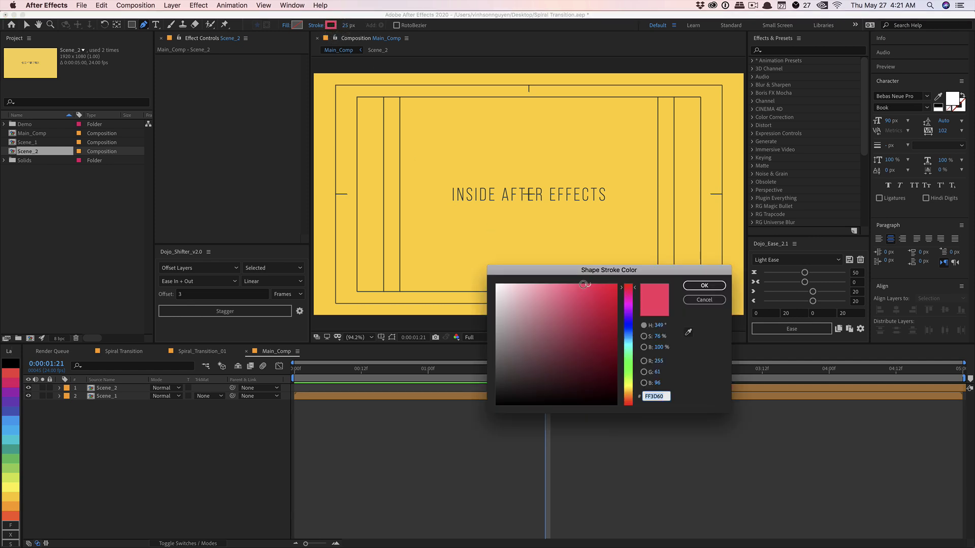
{"action": "left_click_drag", "start_coordinate": [586, 284], "coordinate": [576, 283]}
{"action": "left_click", "coordinate": [702, 285]}
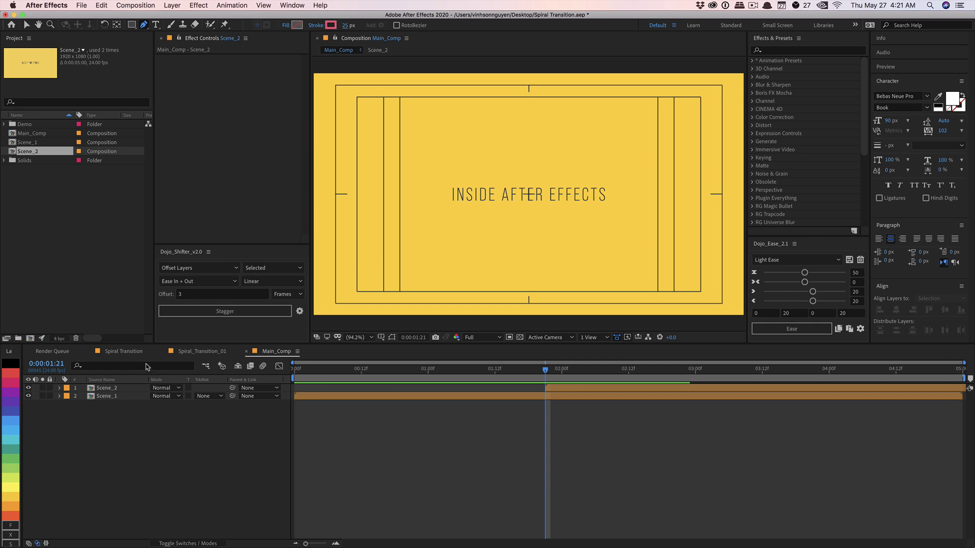
{"action": "left_click", "coordinate": [116, 421]}
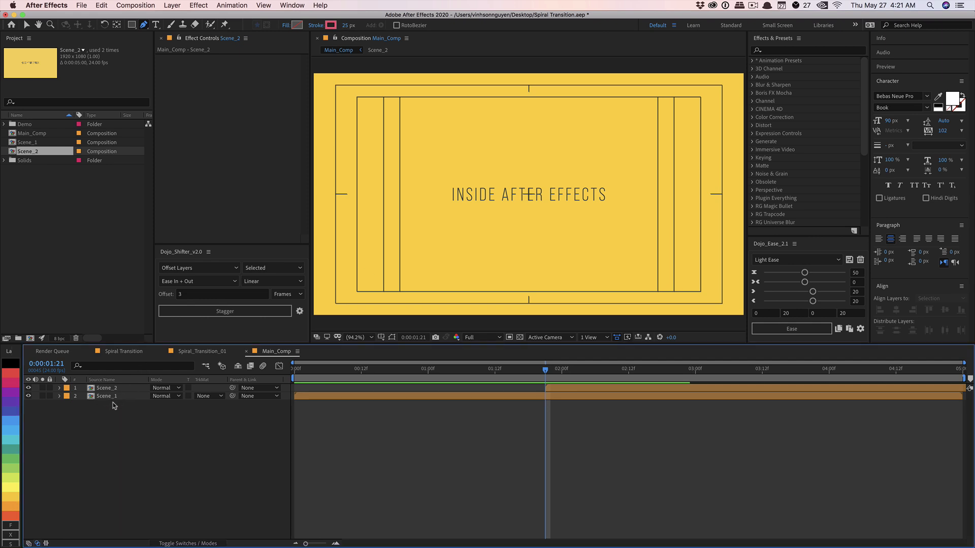
Draw a straight pink line across the INSIDE AFTER EFFECTS title and expand Shape Layer 1's Shape 1
{"action": "left_click", "coordinate": [453, 198]}
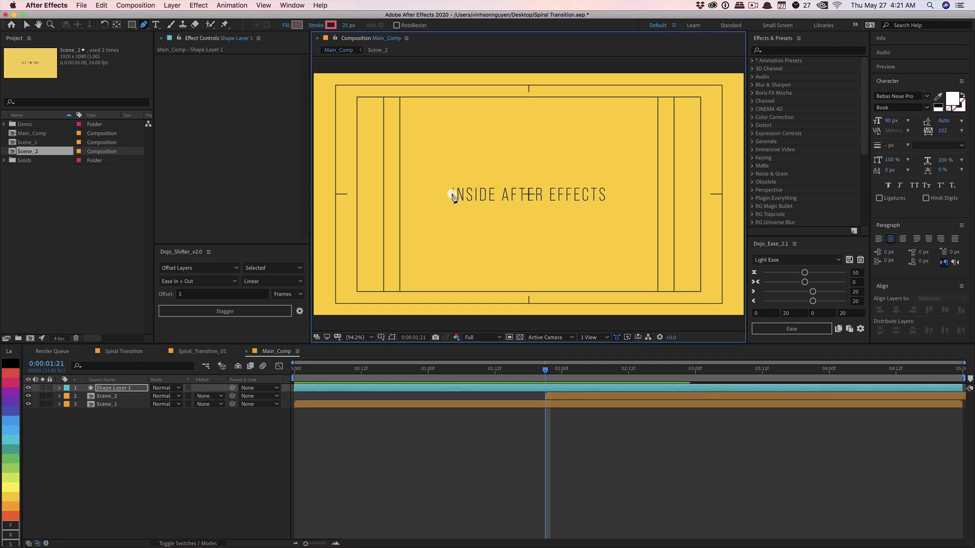
{"action": "left_click", "coordinate": [627, 194]}
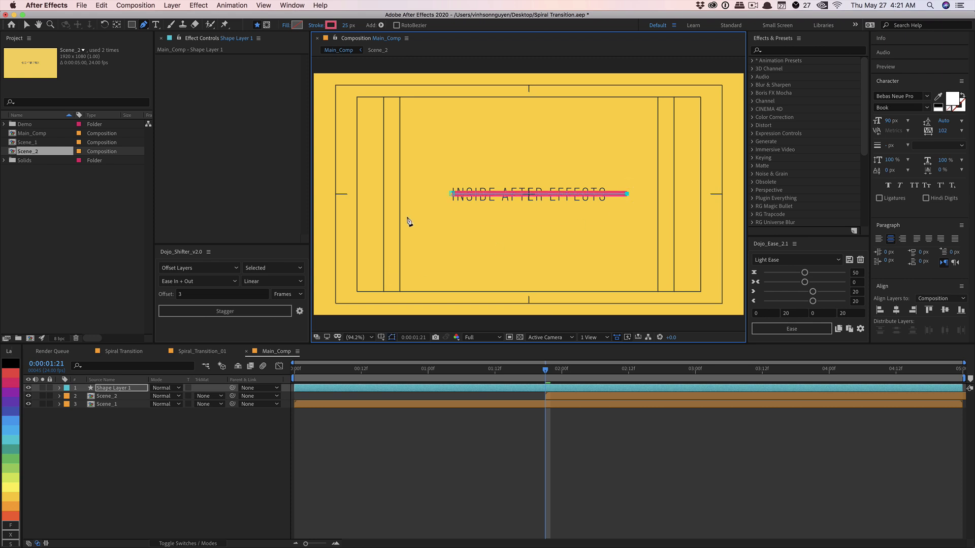
{"action": "left_click", "coordinate": [59, 388]}
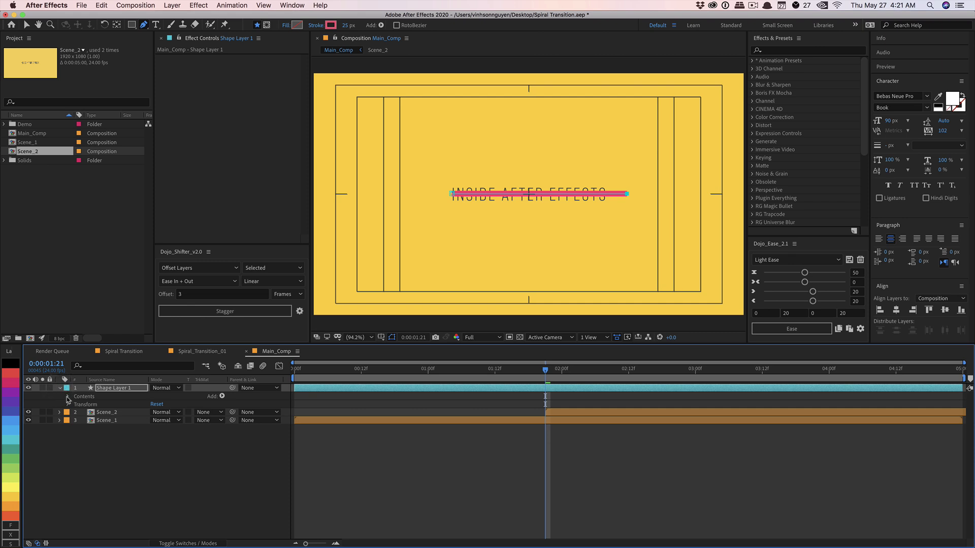
{"action": "left_click", "coordinate": [69, 397]}
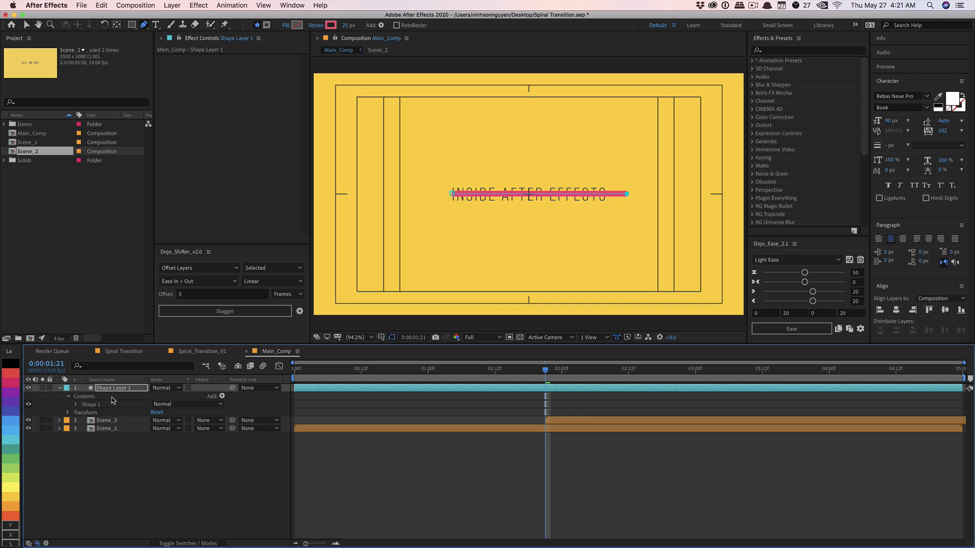
{"action": "left_click", "coordinate": [76, 405]}
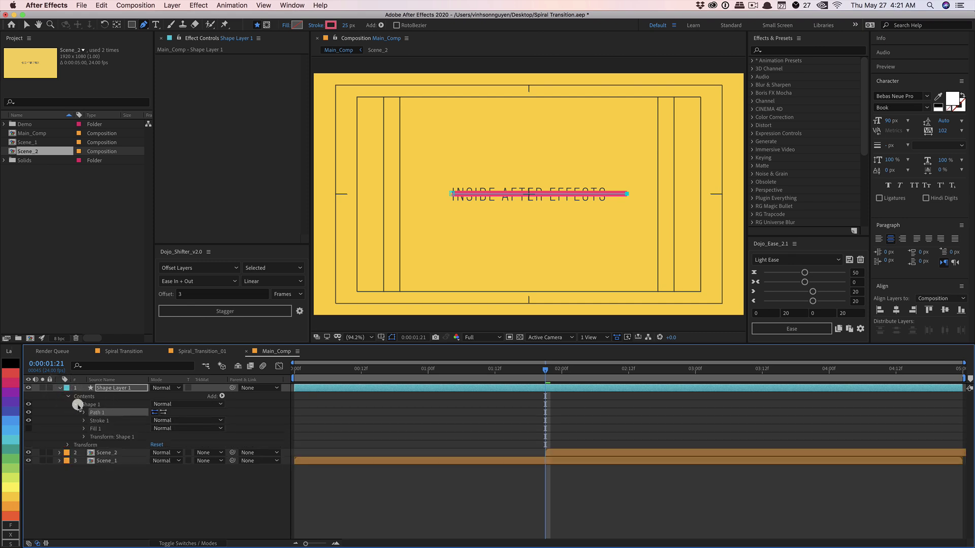
{"action": "left_click", "coordinate": [222, 397]}
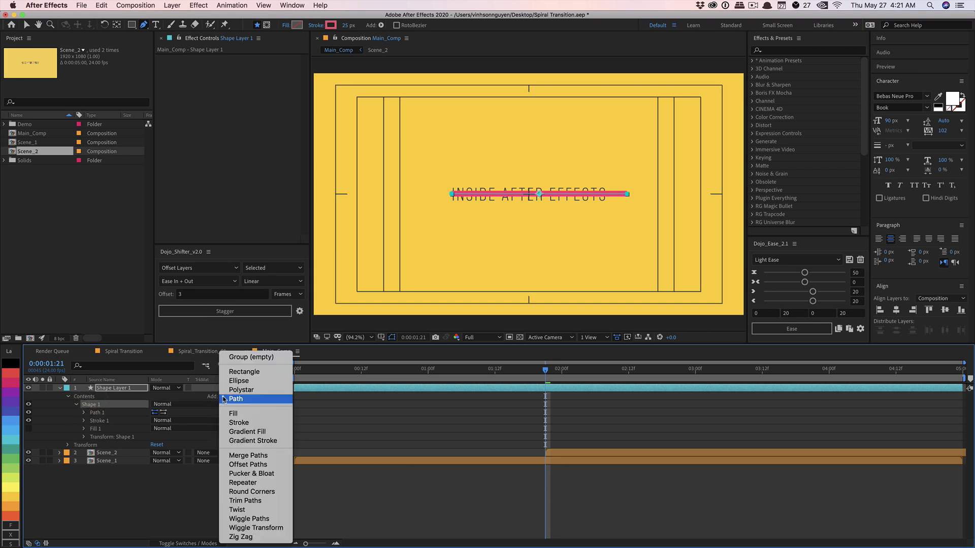
Add a Twist with a 643° angle and shift Shape 1's Position X to -48
{"action": "left_click", "coordinate": [238, 510]}
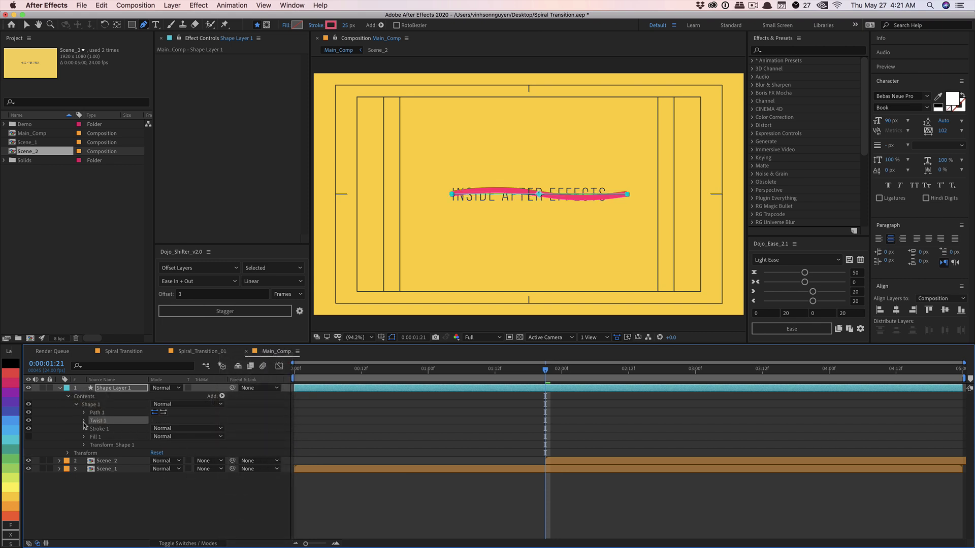
{"action": "left_click", "coordinate": [84, 420]}
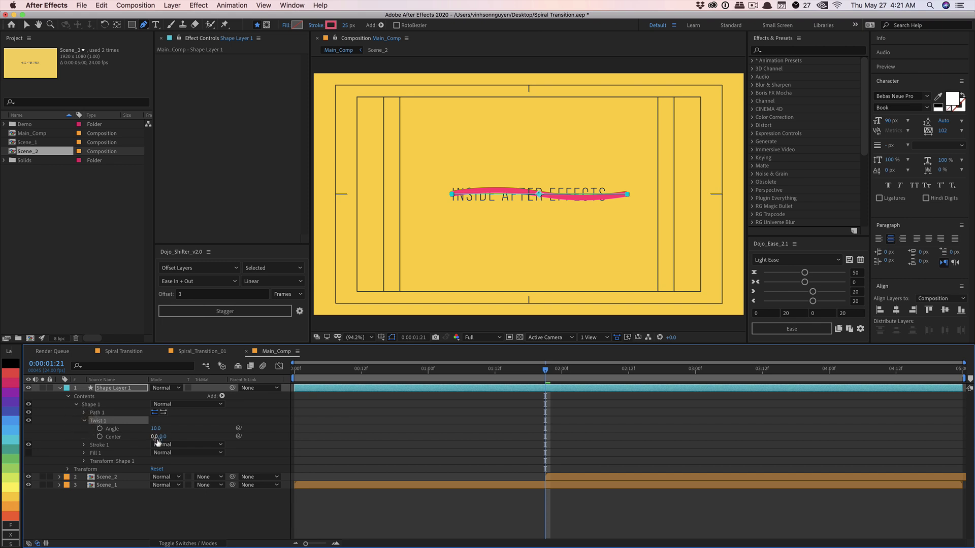
{"action": "mouse_move", "coordinate": [155, 428]}
{"action": "left_mouse_down"}
{"action": "mouse_move", "coordinate": [455, 398]}
{"action": "mouse_move", "coordinate": [421, 391]}
{"action": "left_mouse_up"}
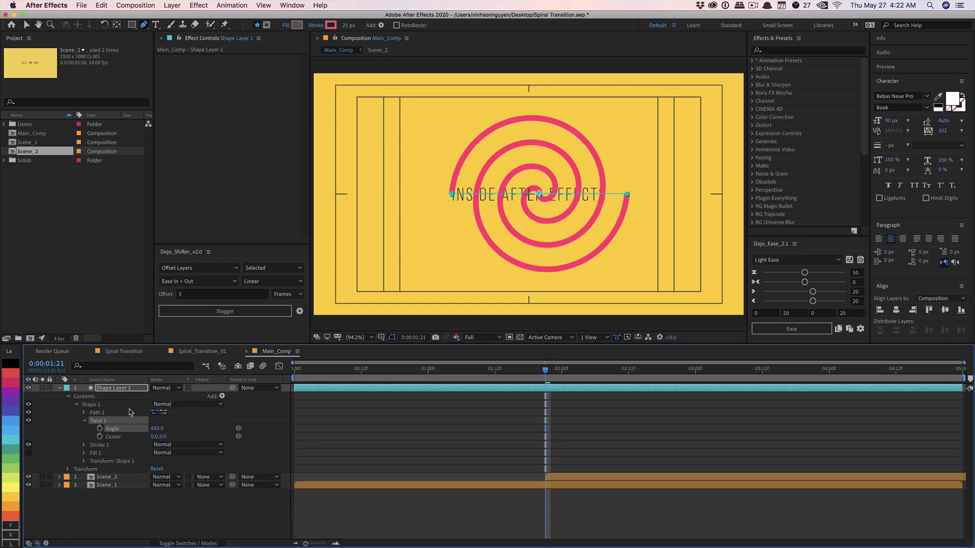
{"action": "left_click", "coordinate": [84, 461]}
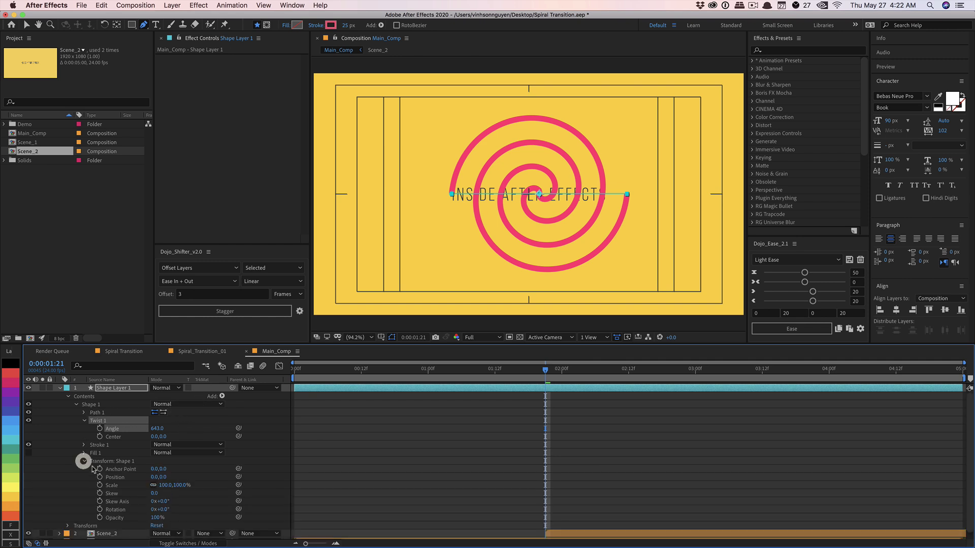
{"action": "left_click_drag", "start_coordinate": [159, 480], "coordinate": [131, 474]}
{"action": "left_click", "coordinate": [84, 461]}
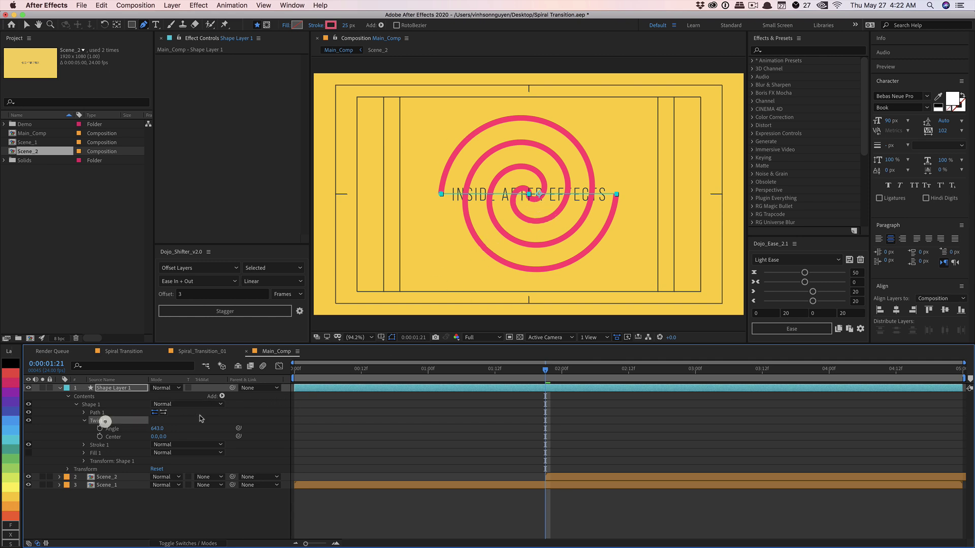
Add Trim Paths above Transform: Shape 1 and set its End to 50%
{"action": "left_click", "coordinate": [221, 397]}
{"action": "left_click", "coordinate": [238, 500]}
{"action": "left_click_drag", "start_coordinate": [92, 471], "coordinate": [108, 459]}
{"action": "left_click", "coordinate": [85, 461]}
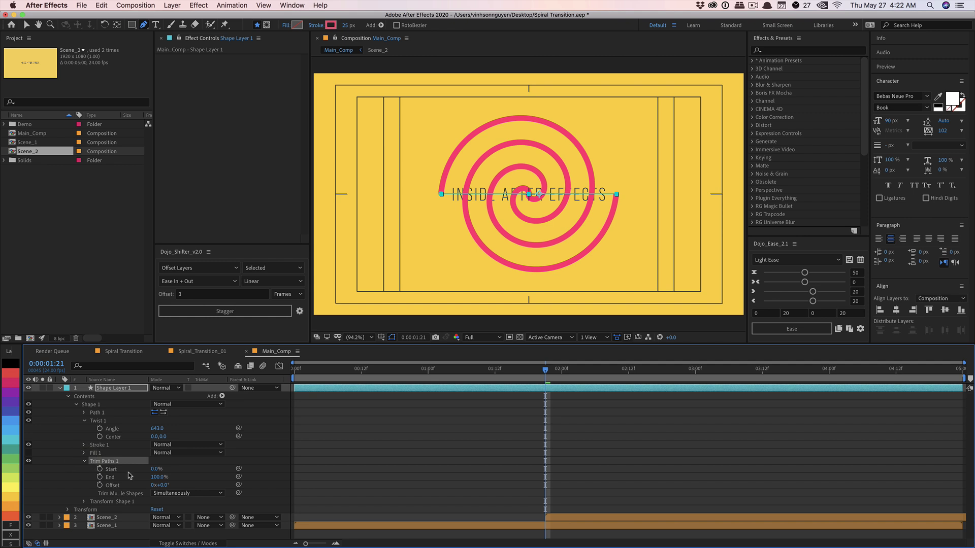
{"action": "left_click", "coordinate": [158, 478]}
{"action": "type", "text": "50"}
{"action": "key", "text": "Return"}
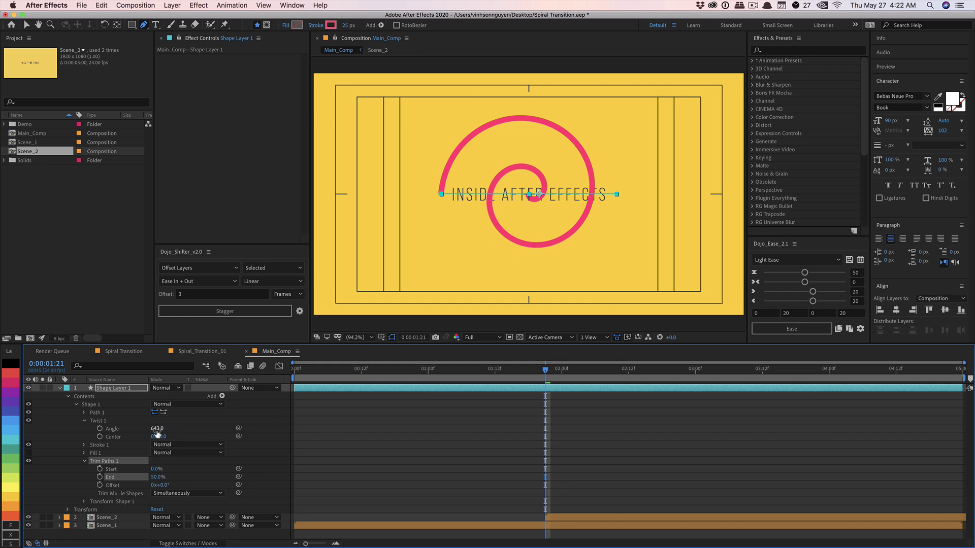
Set Twist angle to 1200, scale to 156%, Position X to -76, and hide safe guides
{"action": "left_click_drag", "start_coordinate": [157, 432], "coordinate": [387, 396]}
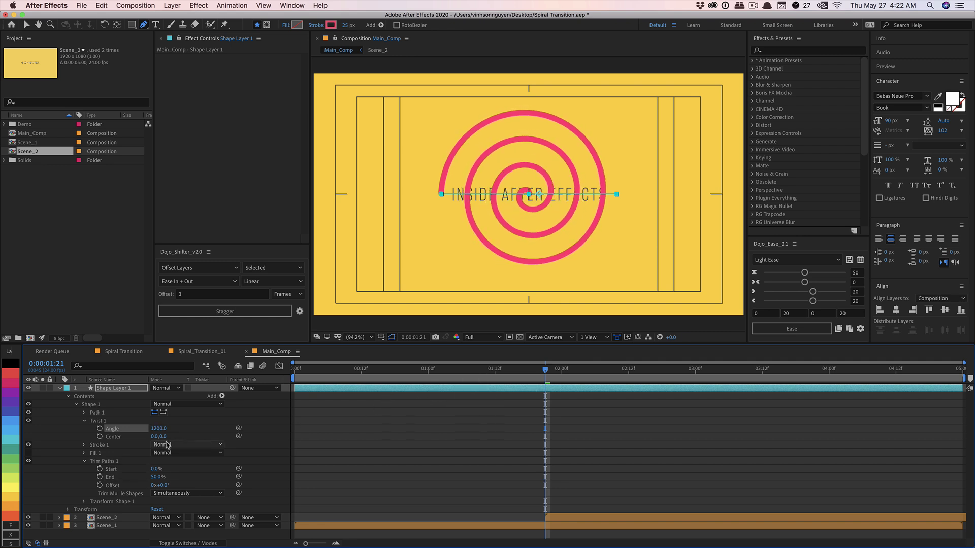
{"action": "left_click", "coordinate": [85, 502]}
{"action": "left_click_drag", "start_coordinate": [165, 502], "coordinate": [185, 501]}
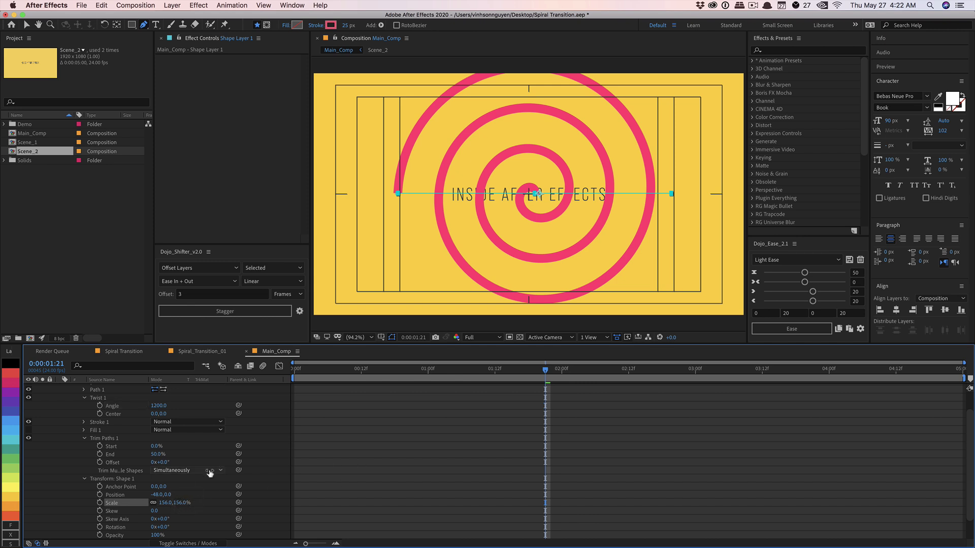
{"action": "left_click_drag", "start_coordinate": [157, 494], "coordinate": [145, 496]}
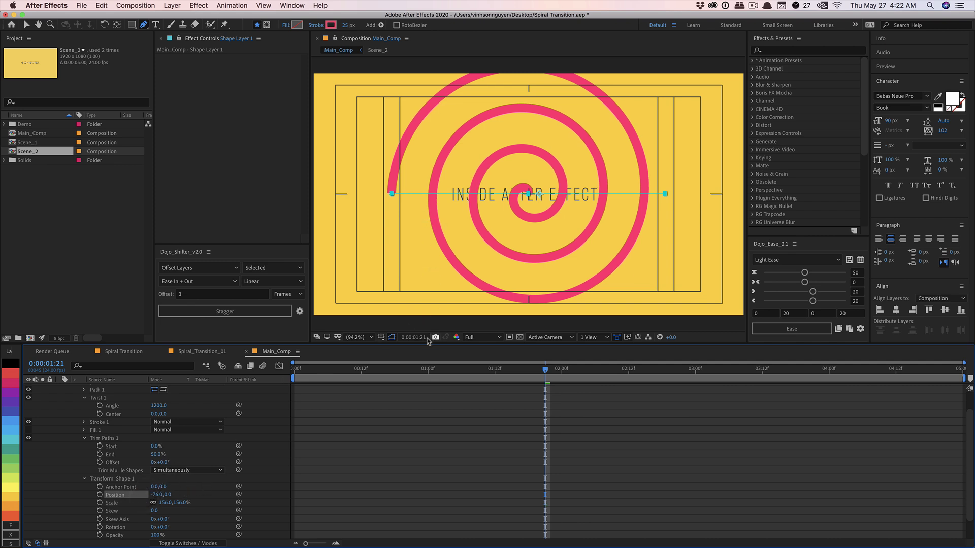
{"action": "left_click", "coordinate": [381, 338]}
{"action": "left_click", "coordinate": [401, 342]}
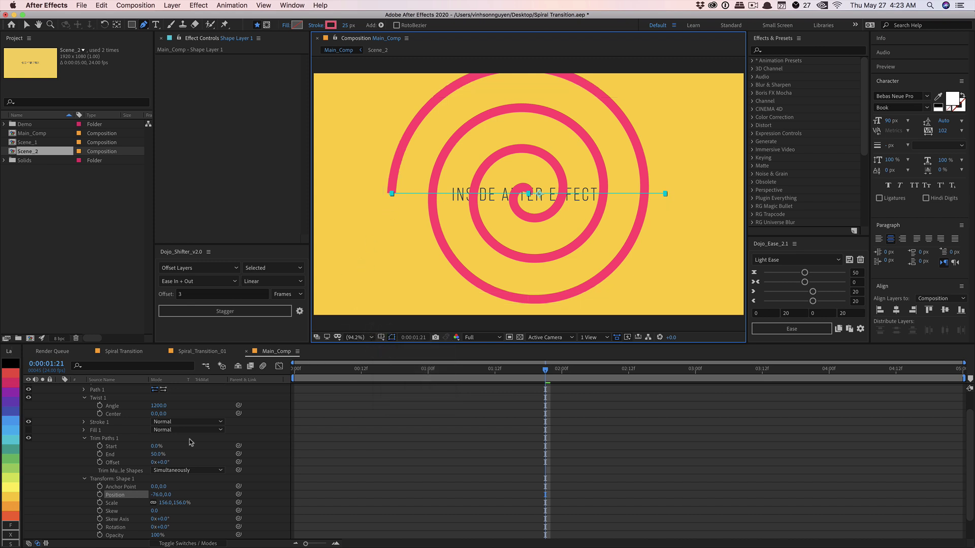
Give the spiral's Stroke 1 a Round Cap line end
{"action": "left_click", "coordinate": [111, 422]}
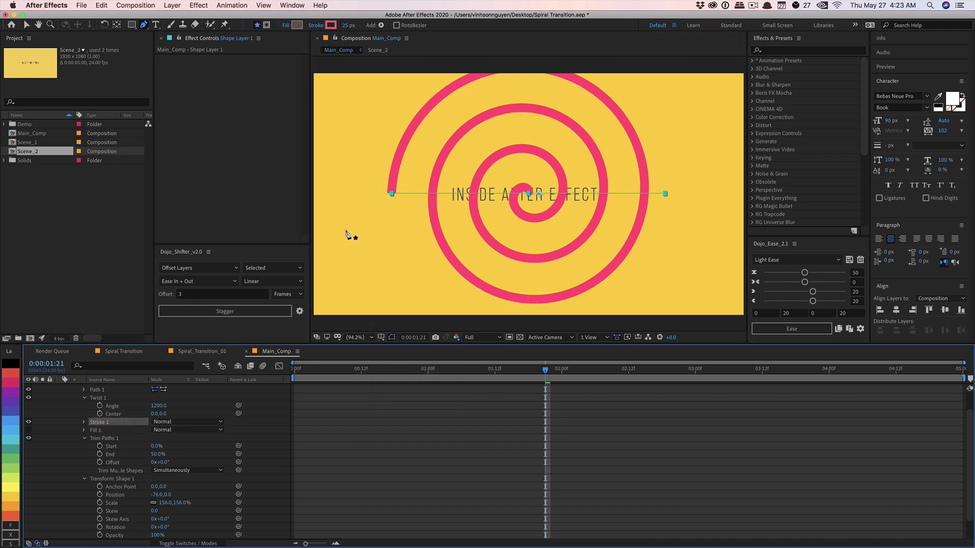
{"action": "scroll", "coordinate": [95, 445], "scroll_direction": "up", "scroll_amount": 2}
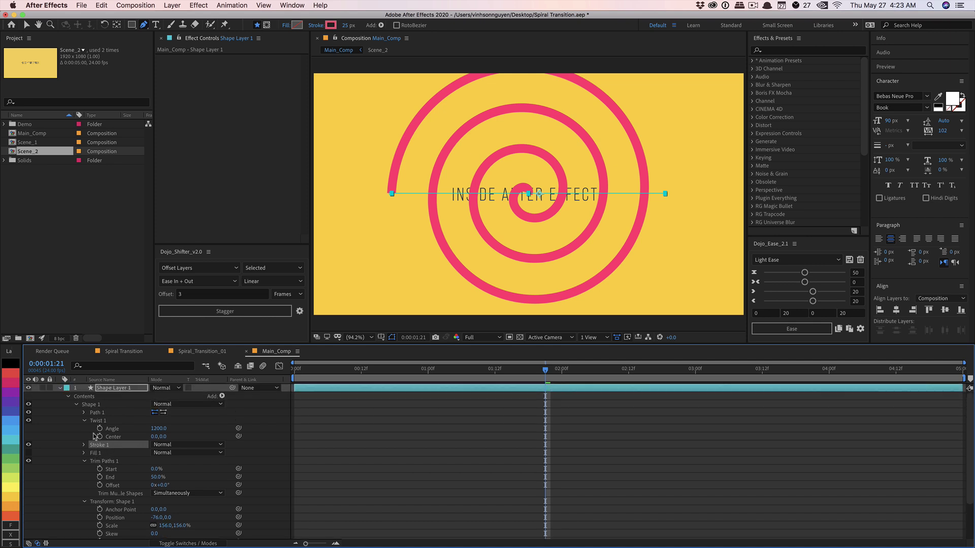
{"action": "left_click", "coordinate": [84, 446]}
{"action": "scroll", "coordinate": [94, 454], "scroll_direction": "down", "scroll_amount": 2}
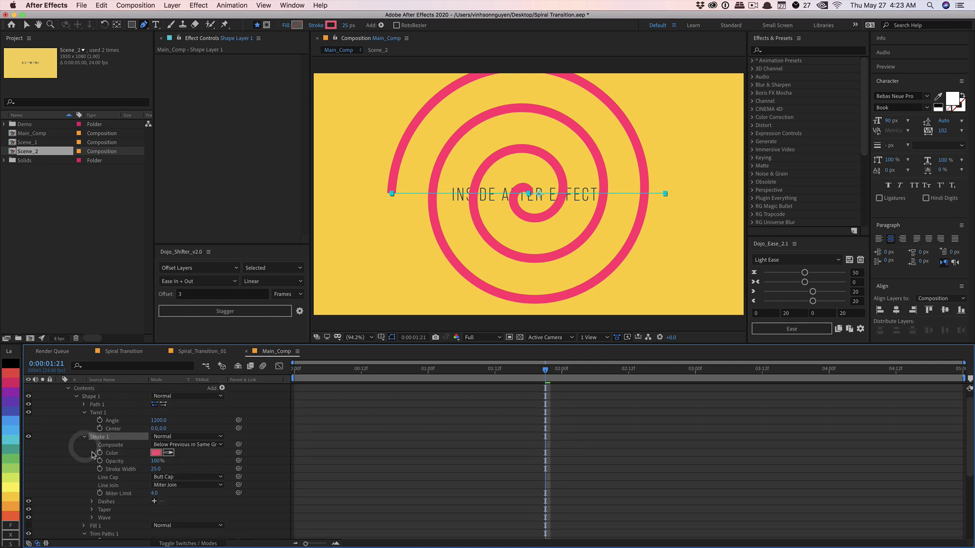
{"action": "left_click", "coordinate": [167, 461]}
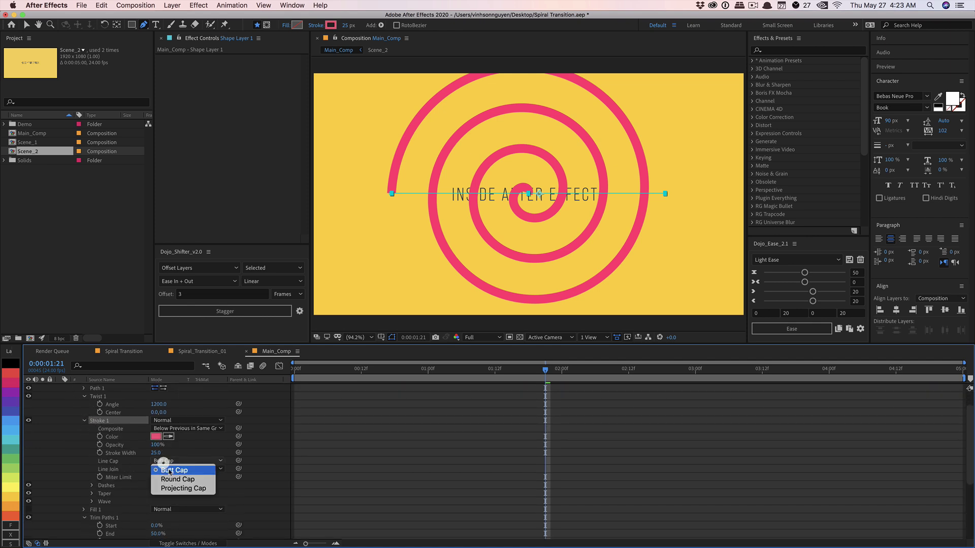
{"action": "left_click", "coordinate": [170, 477]}
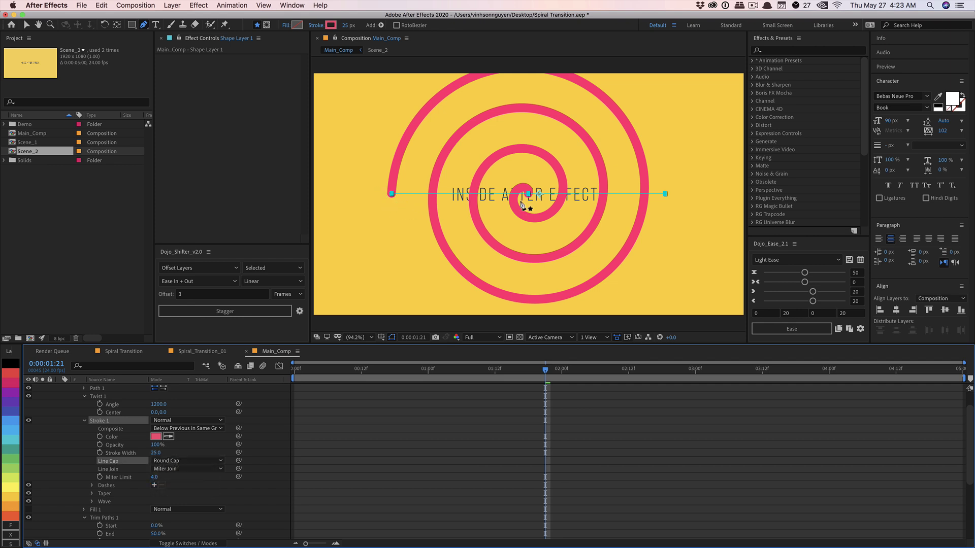
Set Trim Paths Start to 50% so the spiral is hidden
{"action": "scroll", "coordinate": [137, 448], "scroll_direction": "down", "scroll_amount": 5}
{"action": "left_click", "coordinate": [137, 446]}
{"action": "left_click", "coordinate": [154, 445]}
{"action": "type", "text": "50"}
{"action": "key", "text": "Return"}
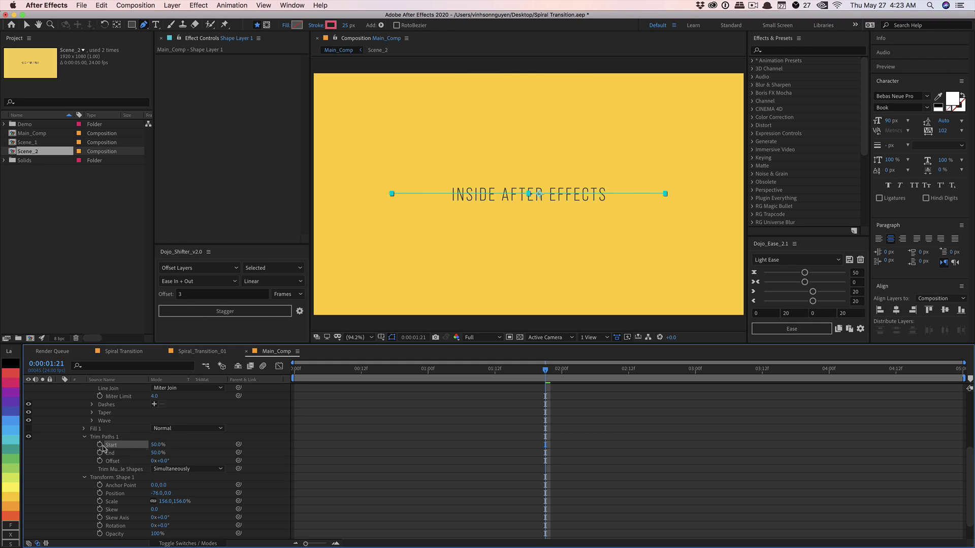
Keyframe Trim Paths Start from 50% at frame 0 to 0% at 0:00:01:03
{"action": "left_click_drag", "start_coordinate": [310, 374], "coordinate": [274, 370]}
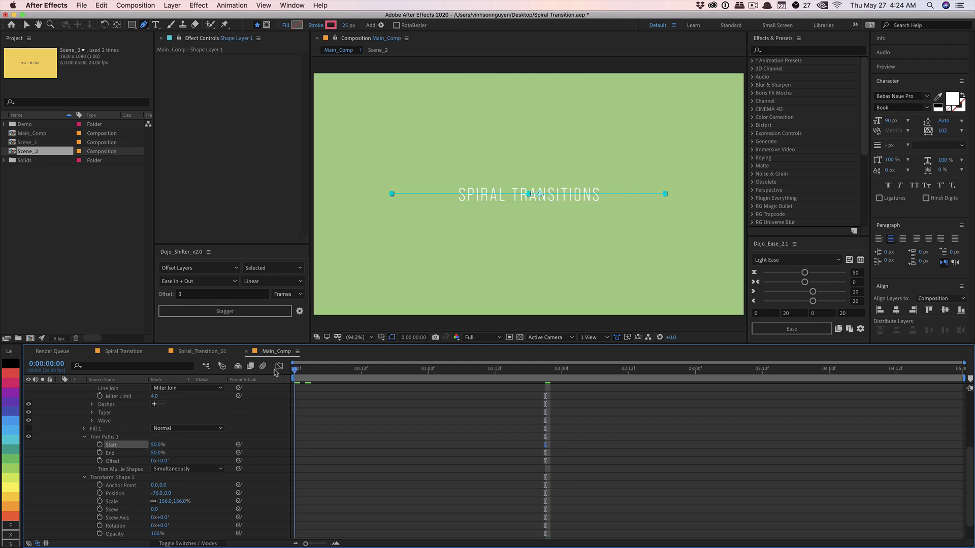
{"action": "left_click", "coordinate": [99, 447]}
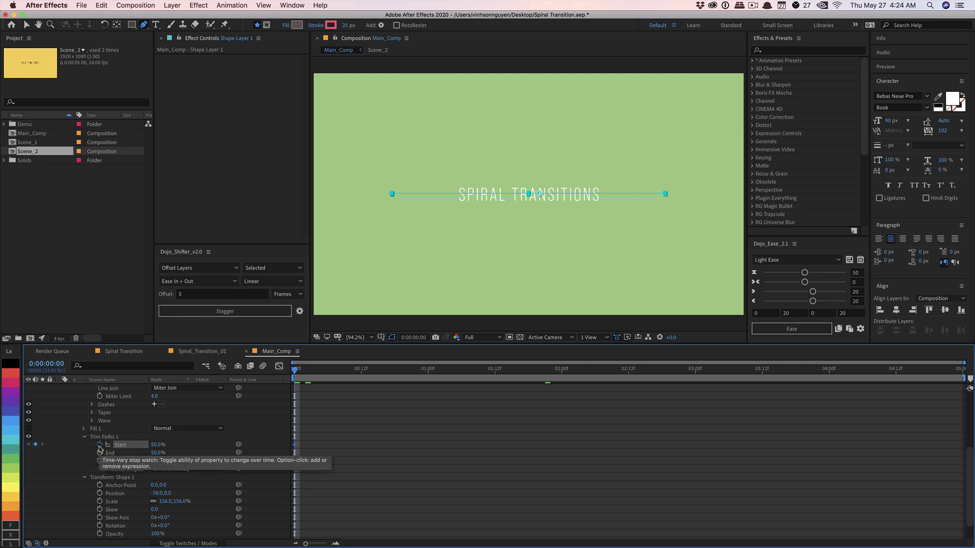
{"action": "left_click", "coordinate": [445, 369]}
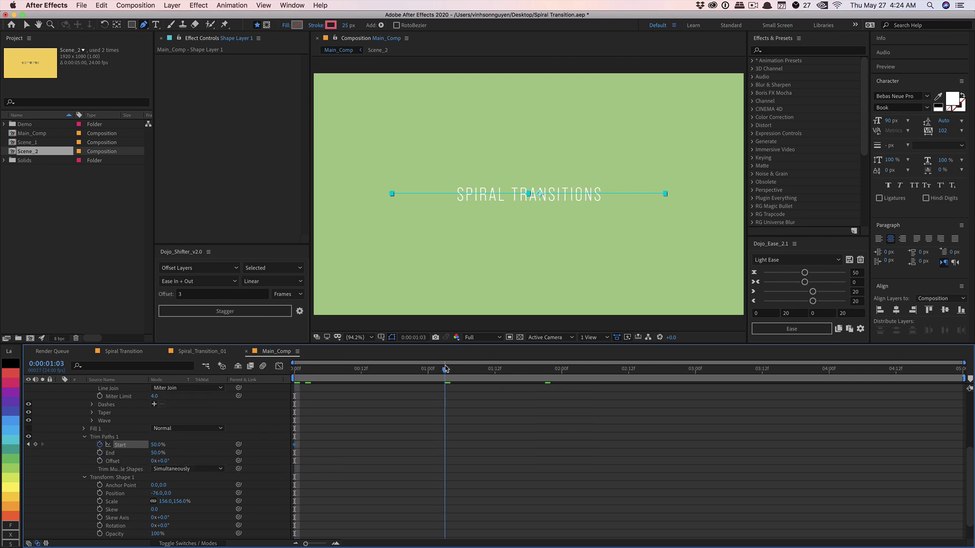
{"action": "left_click", "coordinate": [149, 446]}
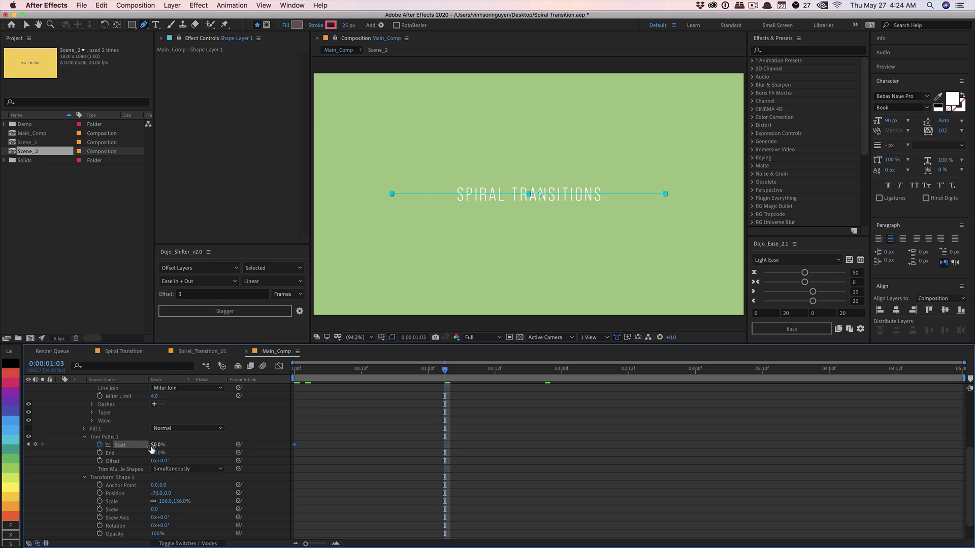
{"action": "left_click_drag", "start_coordinate": [150, 444], "coordinate": [126, 446]}
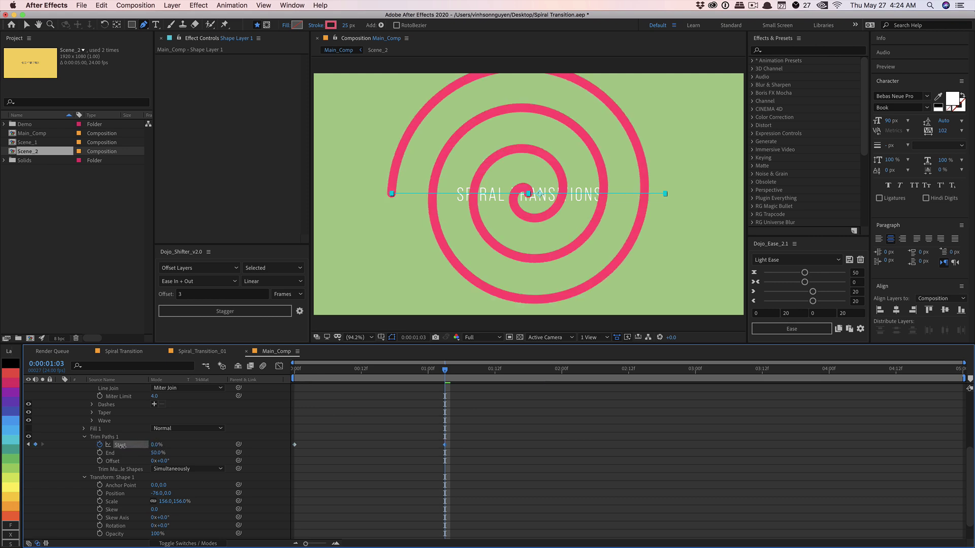
{"action": "key", "text": "Home"}
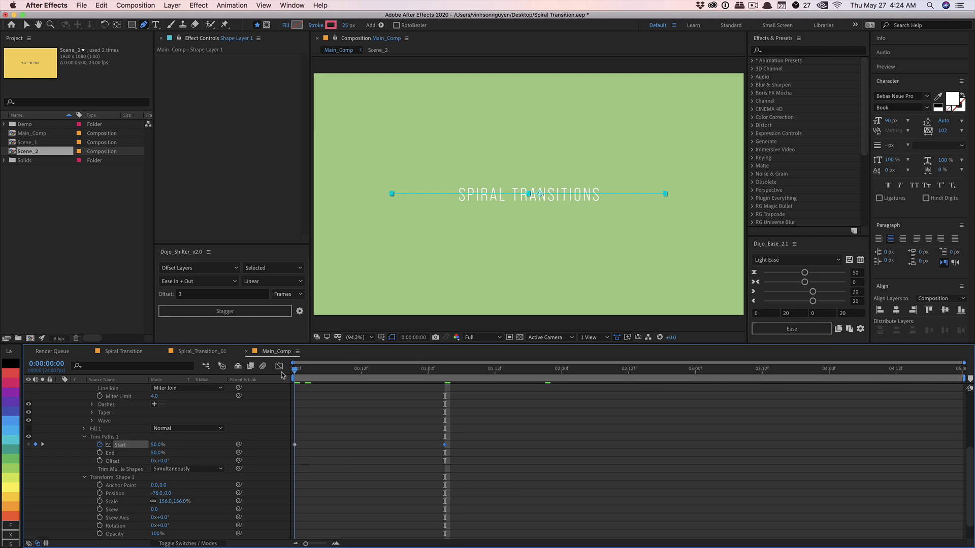
{"action": "left_click_drag", "start_coordinate": [312, 371], "coordinate": [445, 367]}
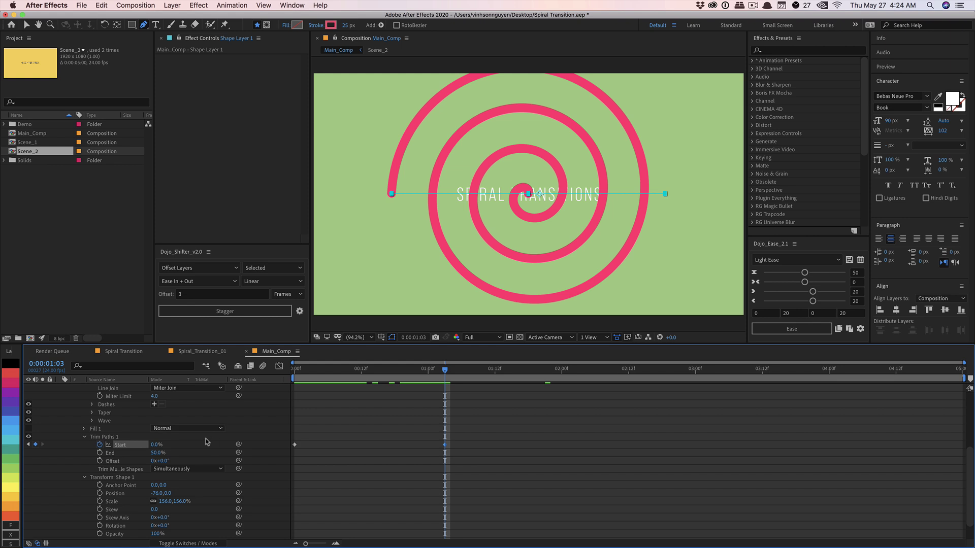
{"action": "scroll", "coordinate": [203, 447], "scroll_direction": "up", "scroll_amount": 3}
{"action": "key", "text": "Home"}
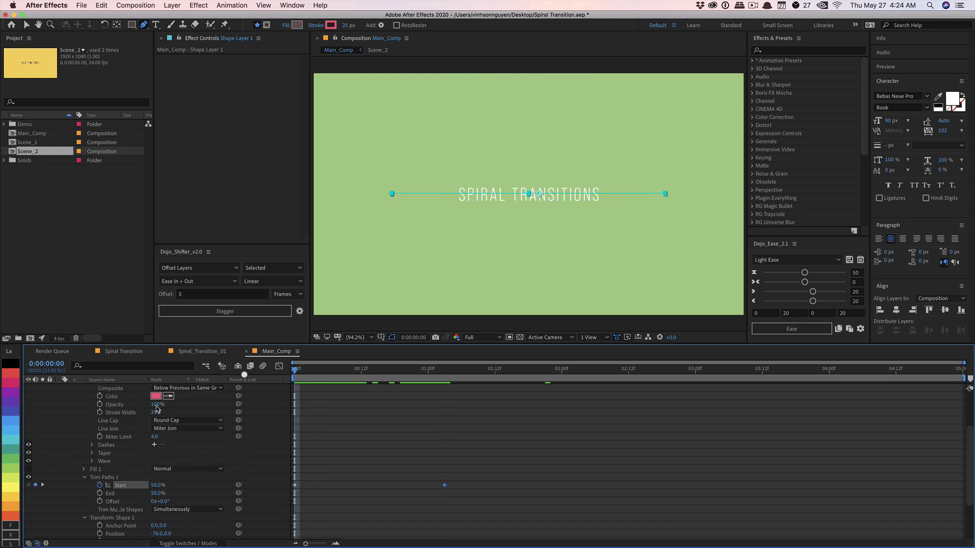
Keyframe Stroke Width from 50 at frame 0 to 175 at 0:00:01:03
{"action": "left_click", "coordinate": [156, 412]}
{"action": "key", "text": "Return"}
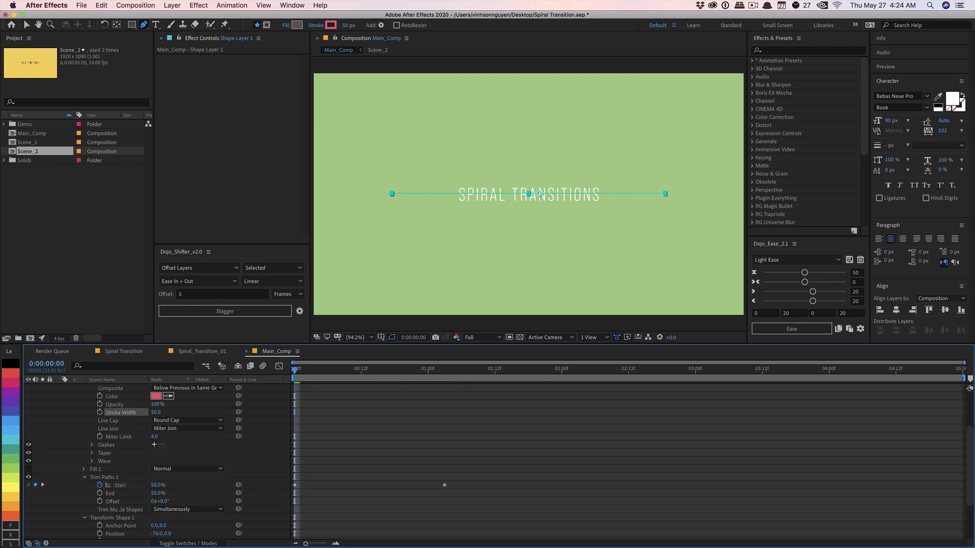
{"action": "left_click", "coordinate": [100, 413]}
{"action": "left_click", "coordinate": [322, 369]}
{"action": "left_click_drag", "start_coordinate": [350, 372], "coordinate": [449, 374]}
{"action": "left_click", "coordinate": [155, 412]}
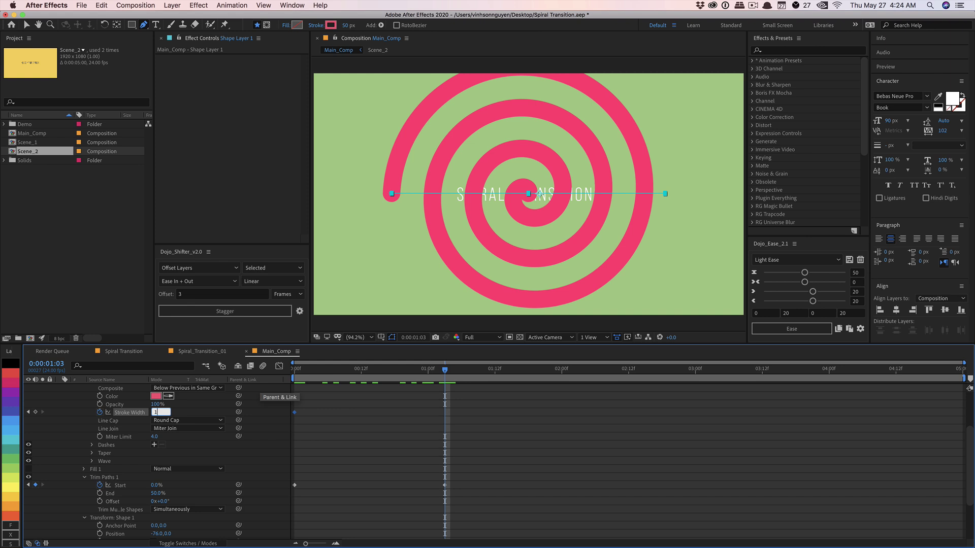
{"action": "key", "text": "Return"}
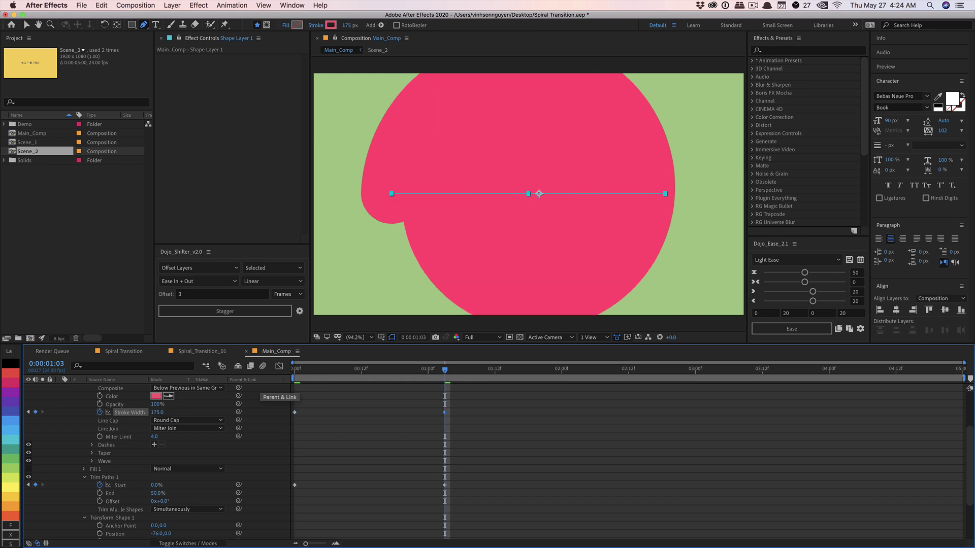
{"action": "key", "text": "Home"}
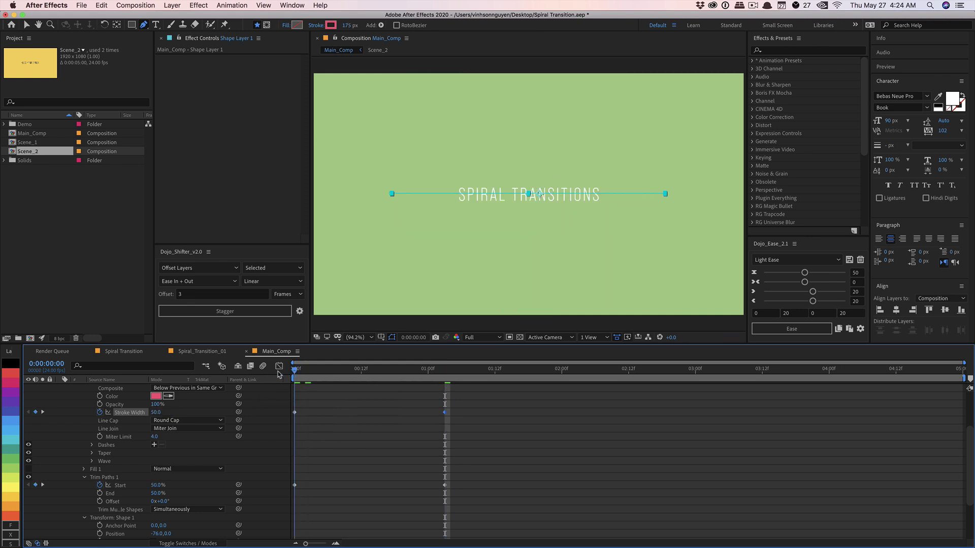
{"action": "left_click_drag", "start_coordinate": [294, 369], "coordinate": [445, 360]}
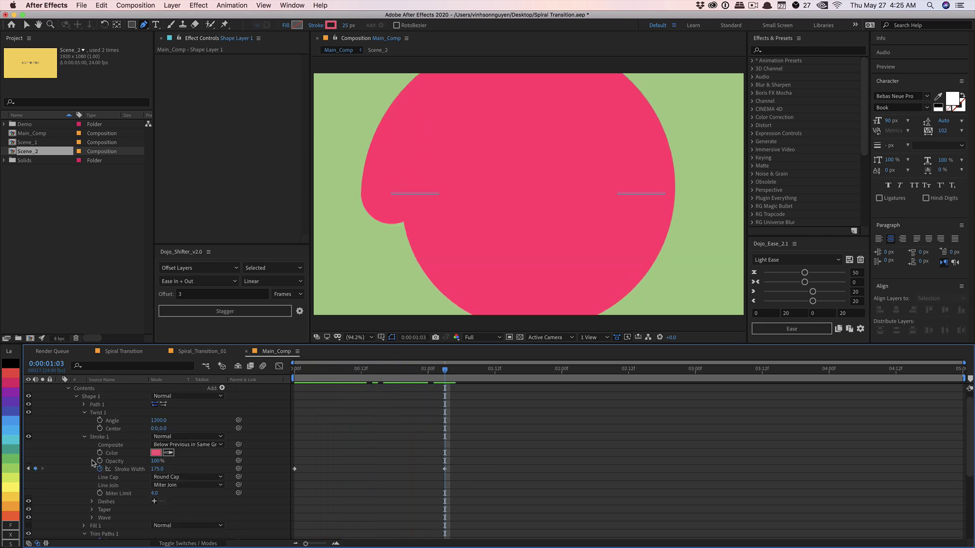
{"action": "scroll", "coordinate": [93, 463], "scroll_direction": "up", "scroll_amount": 3}
{"action": "scroll", "coordinate": [93, 461], "scroll_direction": "down", "scroll_amount": 5}
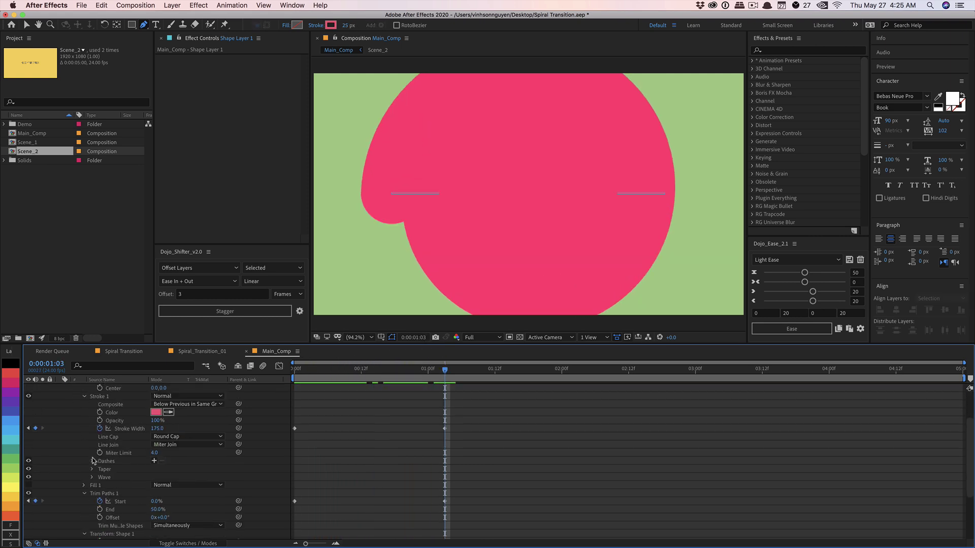
{"action": "left_click", "coordinate": [366, 385]}
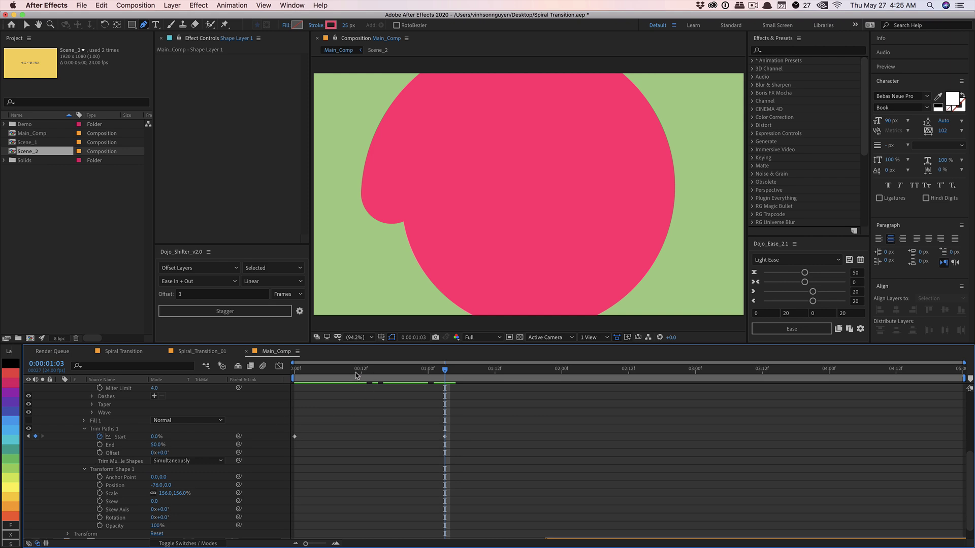
{"action": "key", "text": "Home"}
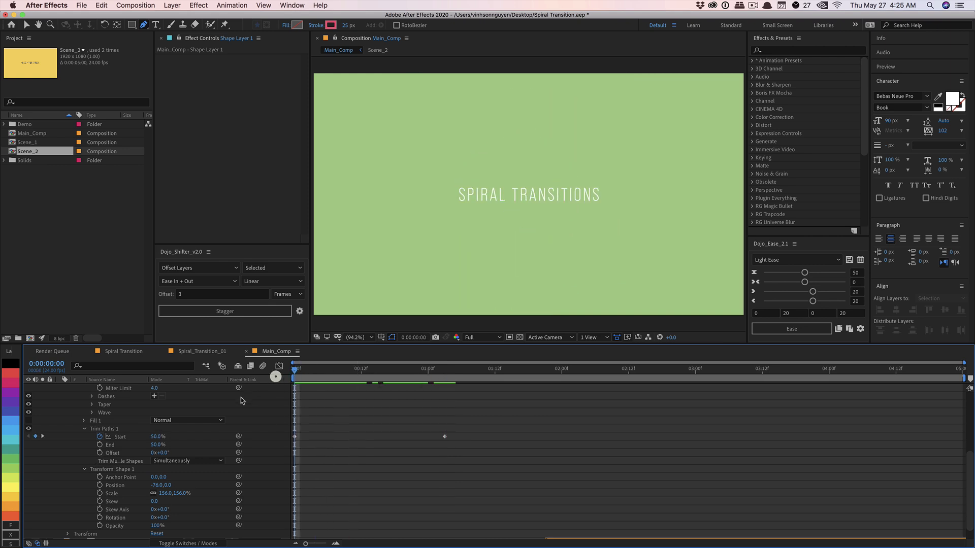
Keyframe Rotation 0°→45° and Scale 156%→334% by 0:00:01:03
{"action": "left_click", "coordinate": [99, 494]}
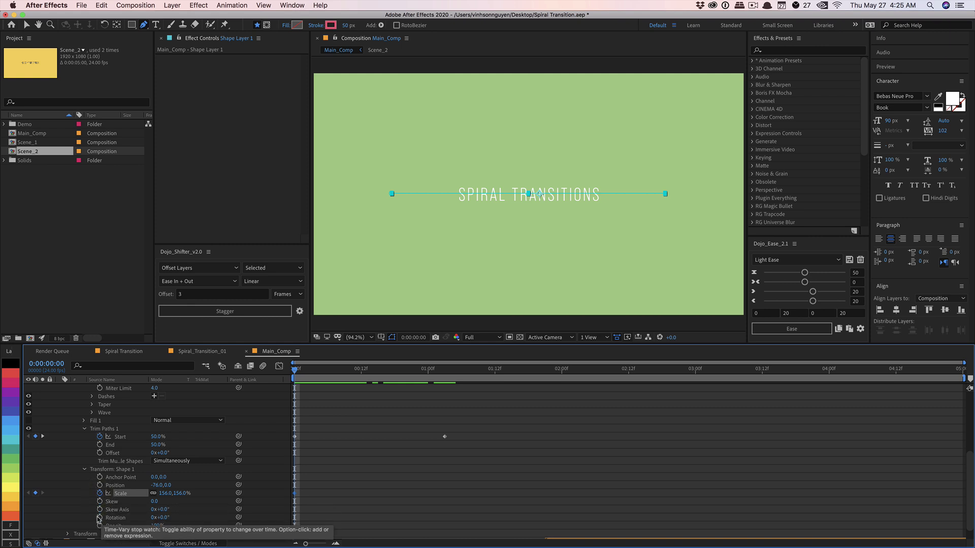
{"action": "left_click", "coordinate": [100, 518]}
{"action": "left_click_drag", "start_coordinate": [295, 369], "coordinate": [445, 368]}
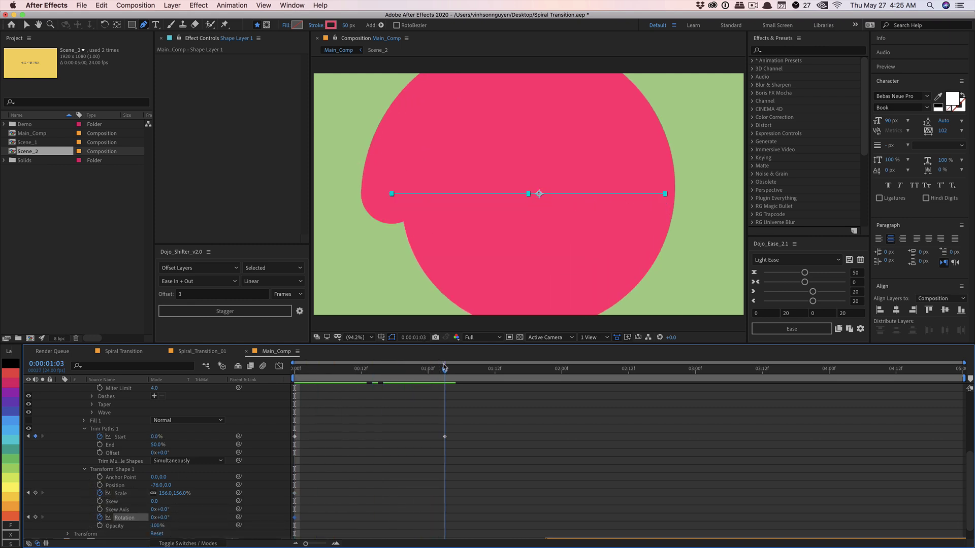
{"action": "left_click", "coordinate": [162, 518]}
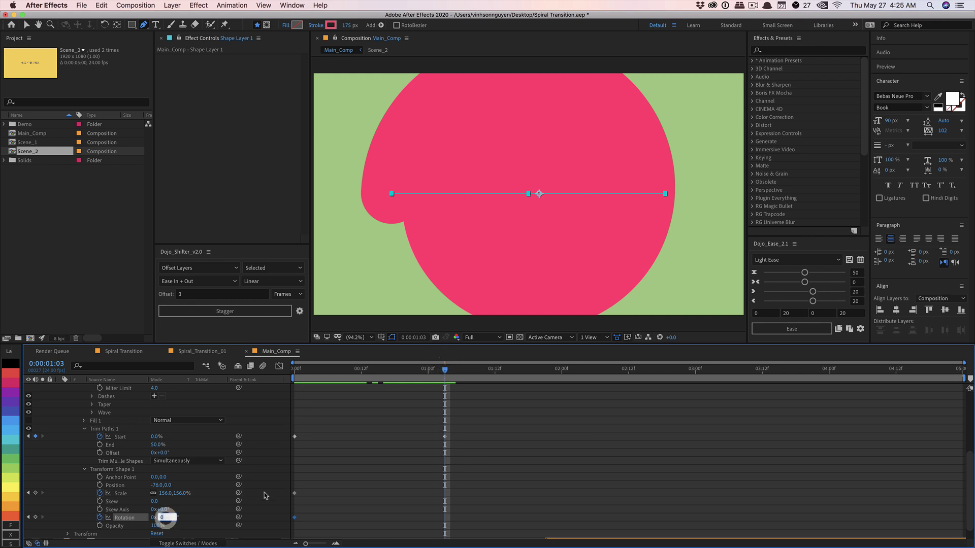
{"action": "type", "text": "45"}
{"action": "key", "text": "Return"}
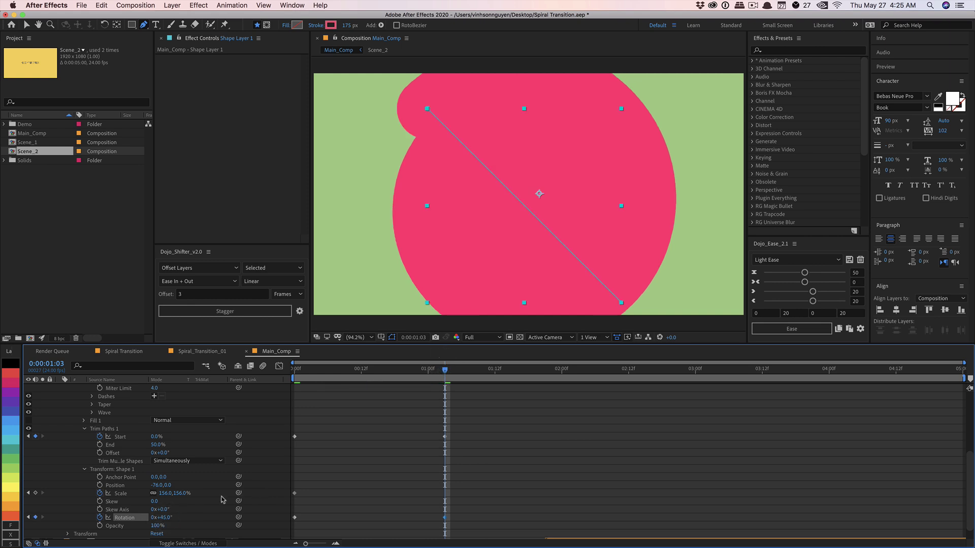
{"action": "left_click_drag", "start_coordinate": [172, 491], "coordinate": [229, 477]}
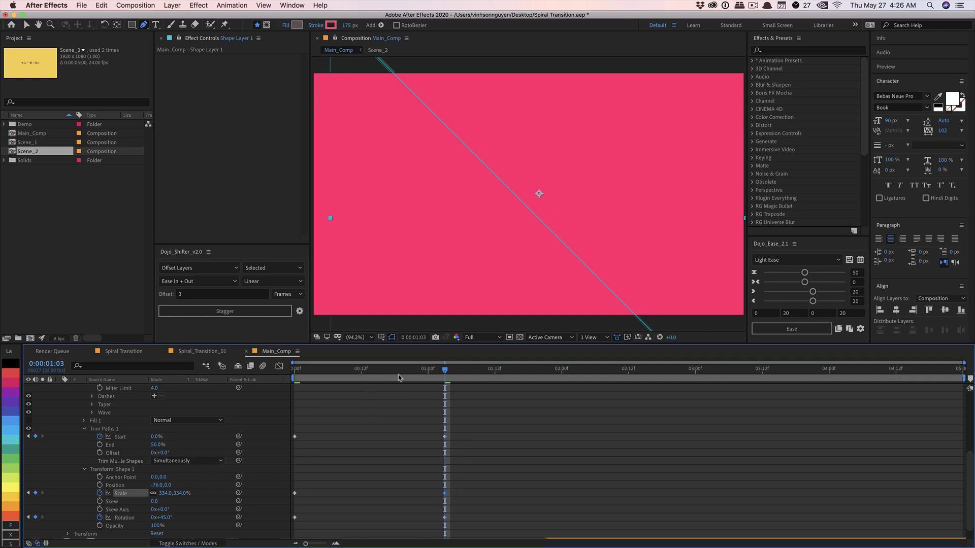
Preview the transition and show only Shape Layer 1's keyframed properties with U
{"action": "left_click_drag", "start_coordinate": [378, 371], "coordinate": [260, 374]}
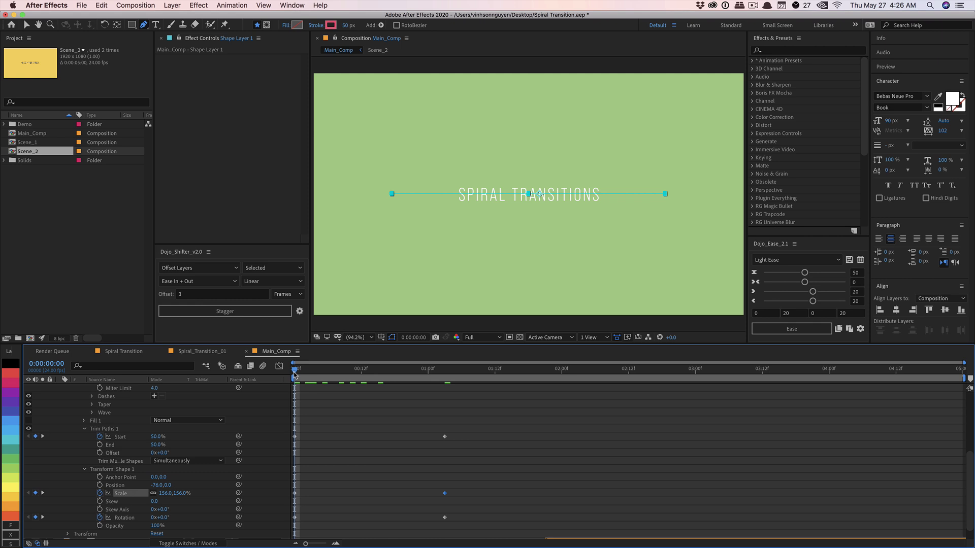
{"action": "left_click_drag", "start_coordinate": [295, 371], "coordinate": [445, 339]}
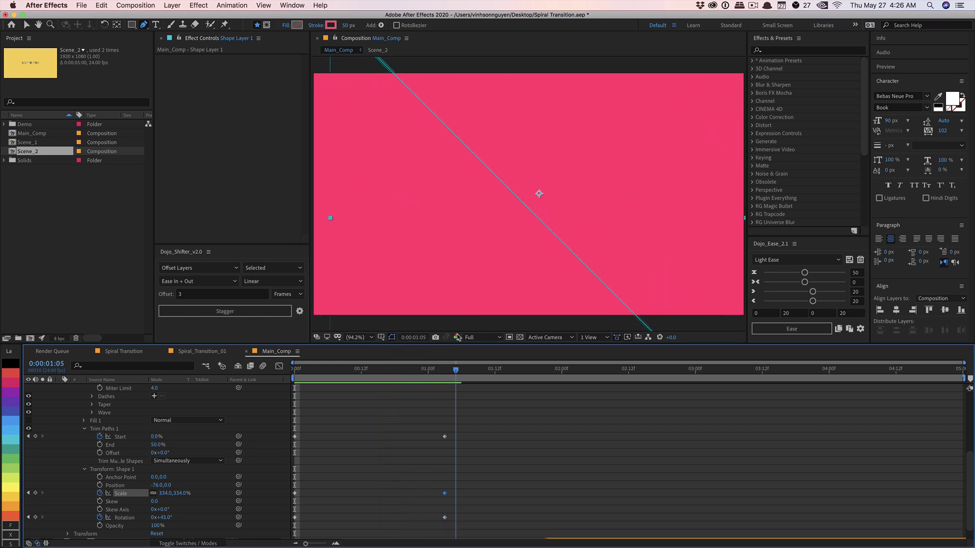
{"action": "scroll", "coordinate": [60, 391], "scroll_direction": "up", "scroll_amount": 5}
{"action": "left_click", "coordinate": [61, 389]}
{"action": "left_click", "coordinate": [109, 388]}
{"action": "key", "text": "u"}
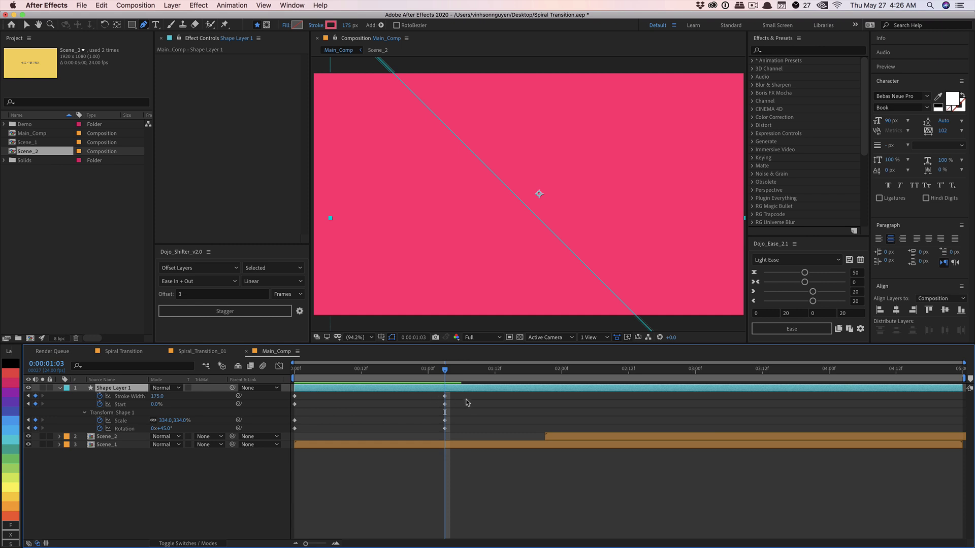
Apply Easy Ease to all eight transition keyframes
{"action": "left_click_drag", "start_coordinate": [468, 399], "coordinate": [287, 434]}
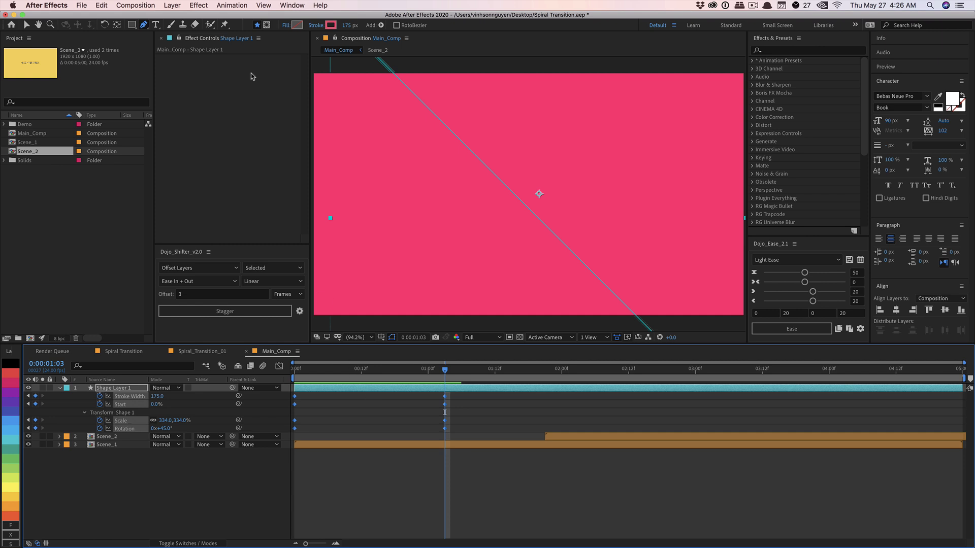
{"action": "left_click", "coordinate": [232, 5]}
{"action": "mouse_move", "coordinate": [259, 95]}
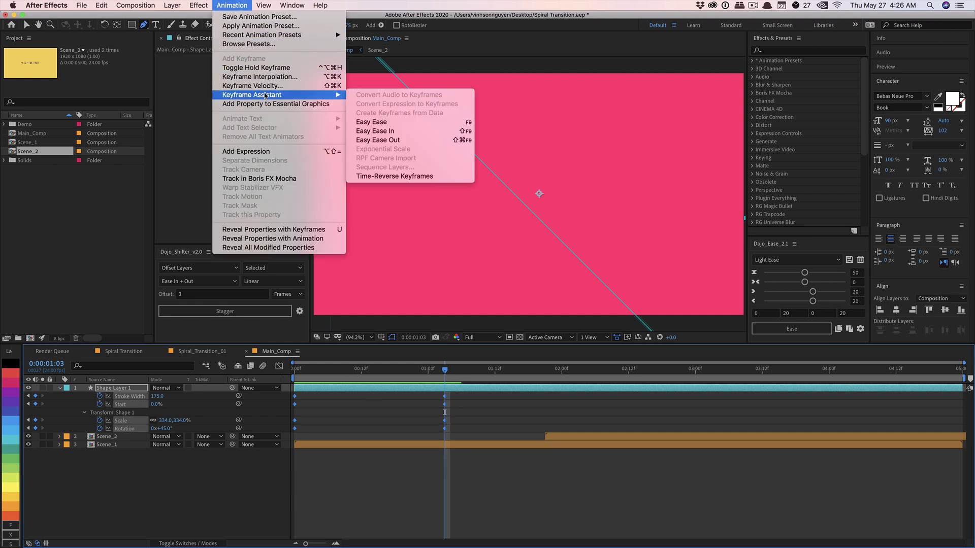
{"action": "left_click", "coordinate": [386, 122]}
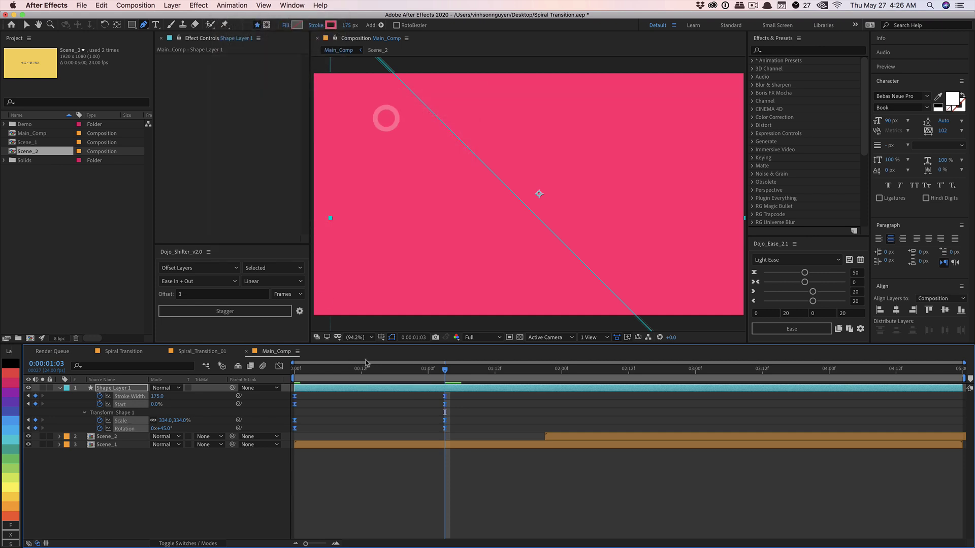
Apply Dojo_Ease Medium Ease to the keyframes in the Graph Editor, then play back
{"action": "left_click", "coordinate": [279, 367]}
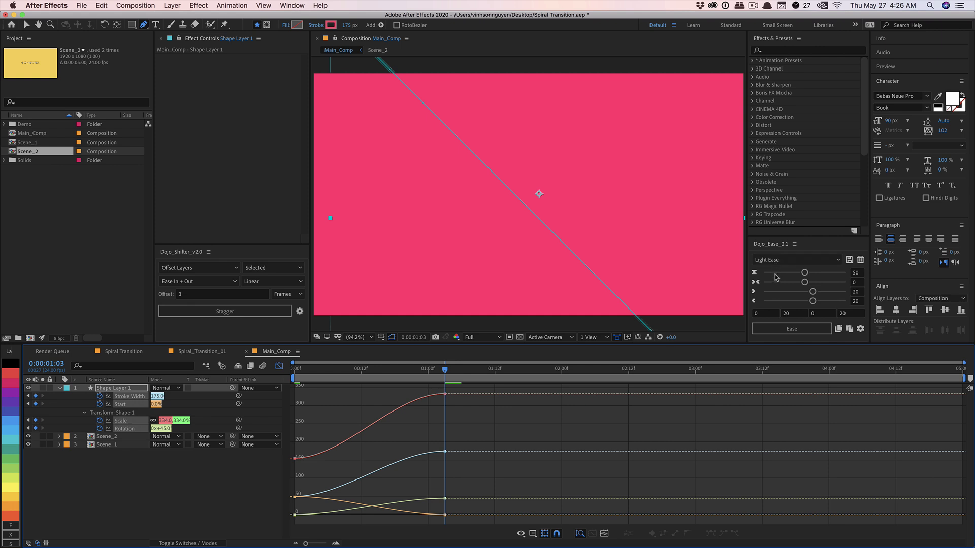
{"action": "left_click", "coordinate": [782, 324]}
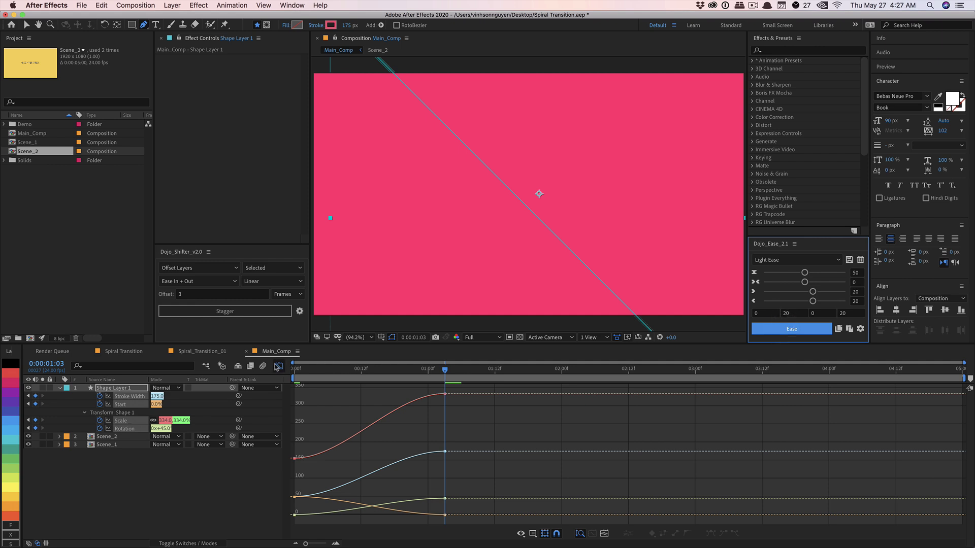
{"action": "left_click_drag", "start_coordinate": [480, 387], "coordinate": [278, 523]}
{"action": "left_click", "coordinate": [777, 328]}
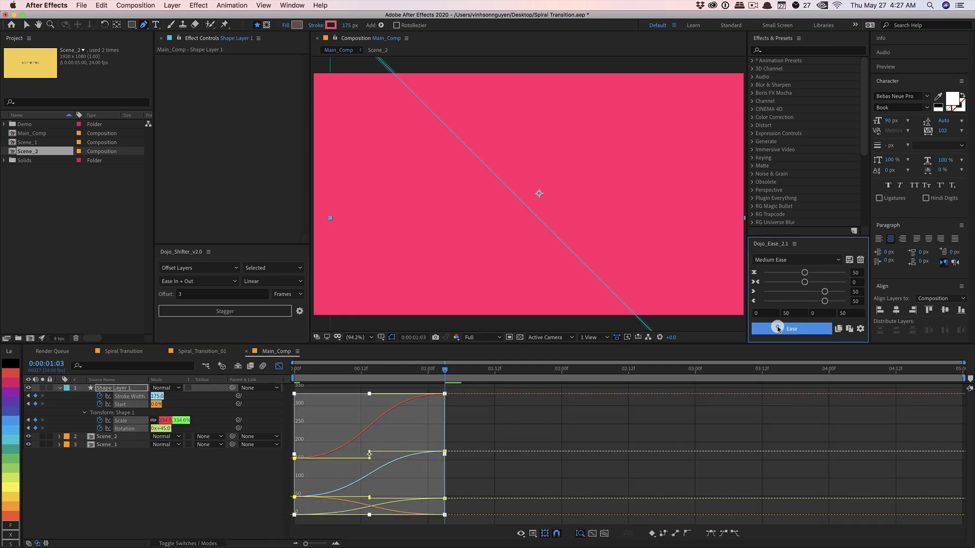
{"action": "left_click", "coordinate": [278, 366]}
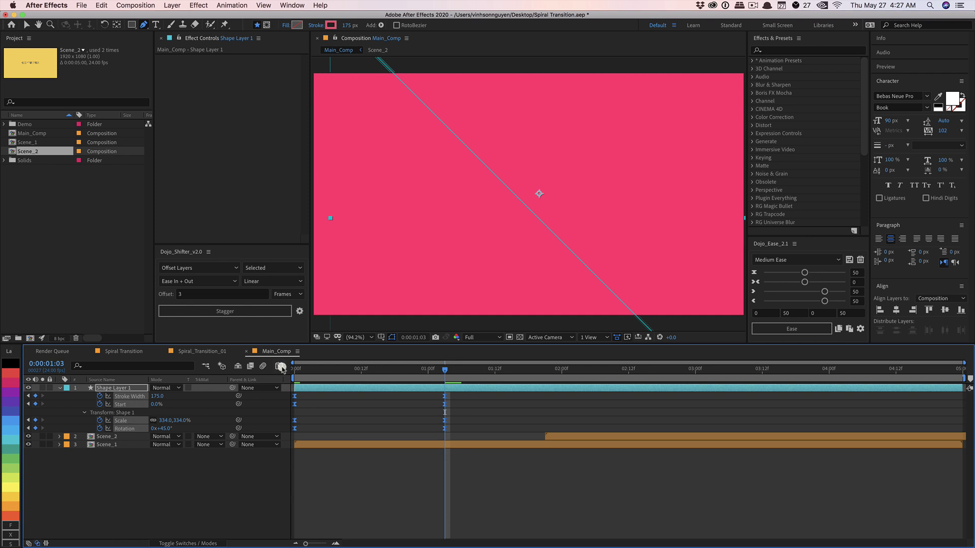
{"action": "left_click", "coordinate": [270, 481]}
{"action": "key", "text": "space"}
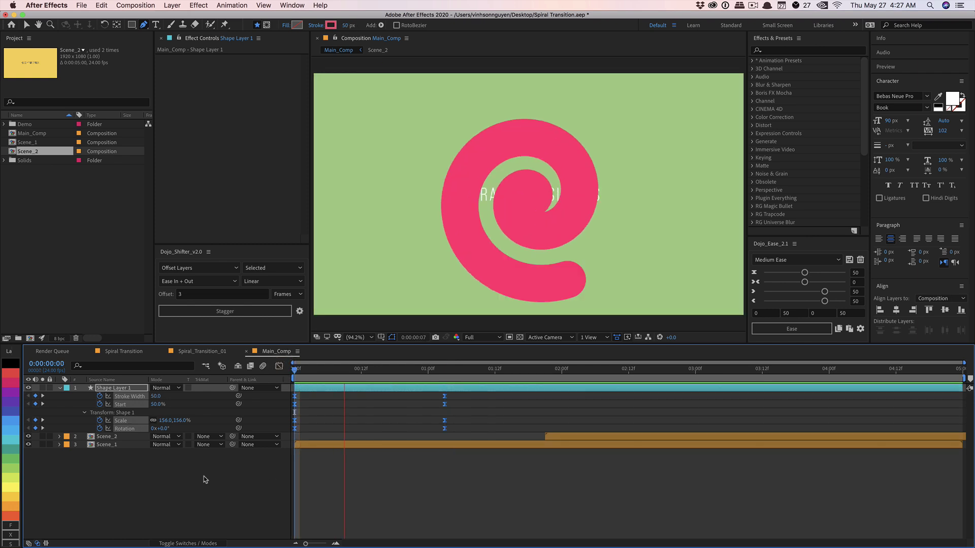
Rename Shape Layer 1 to Main_Stroke
{"action": "left_click", "coordinate": [306, 370]}
{"action": "key", "text": "k"}
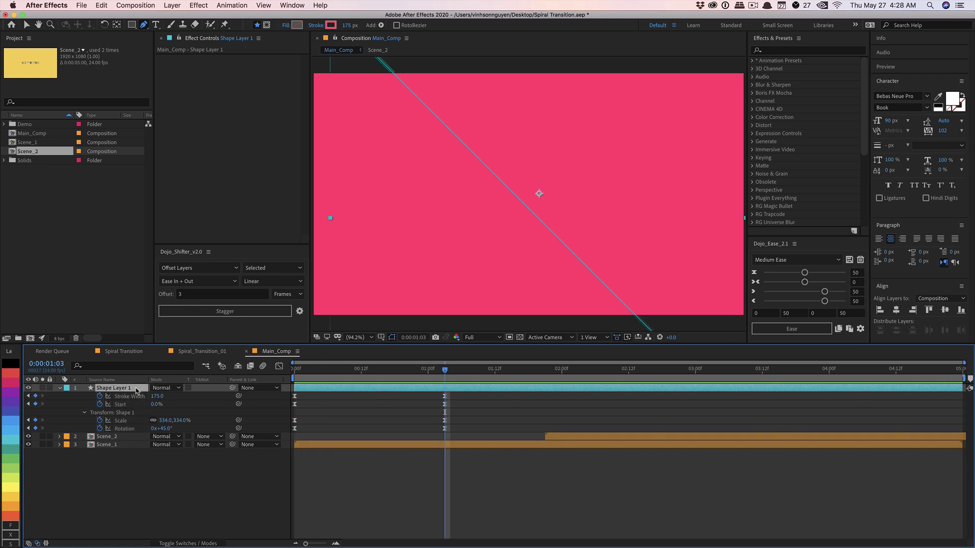
{"action": "key", "text": "Return"}
{"action": "type", "text": "Main_Stroke"}
{"action": "key", "text": "Return"}
Duplicate Main_Stroke and name the copy Main_Matte
{"action": "key", "text": "super+d"}
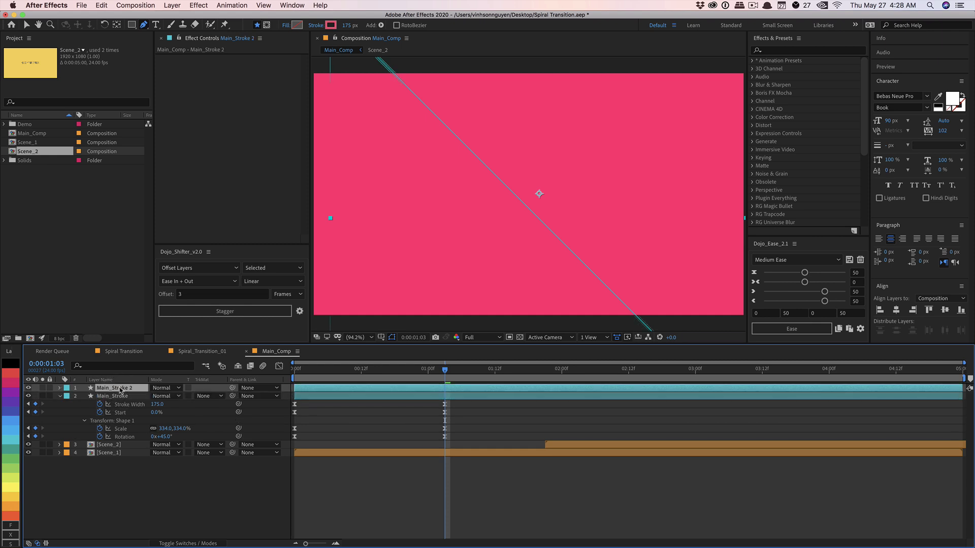
{"action": "key", "text": "Return"}
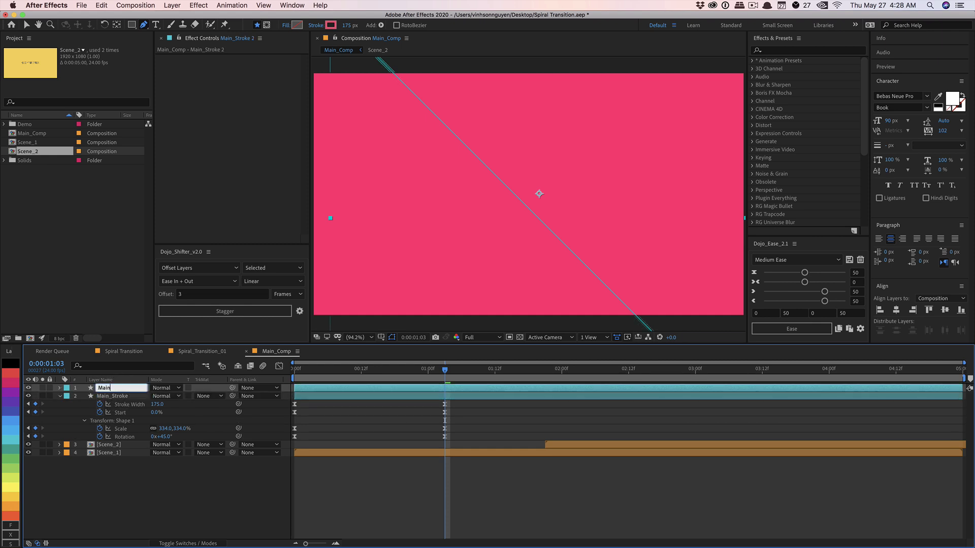
{"action": "type", "text": "Main_Matte"}
{"action": "key", "text": "Return"}
{"action": "left_click_drag", "start_coordinate": [391, 373], "coordinate": [442, 365]}
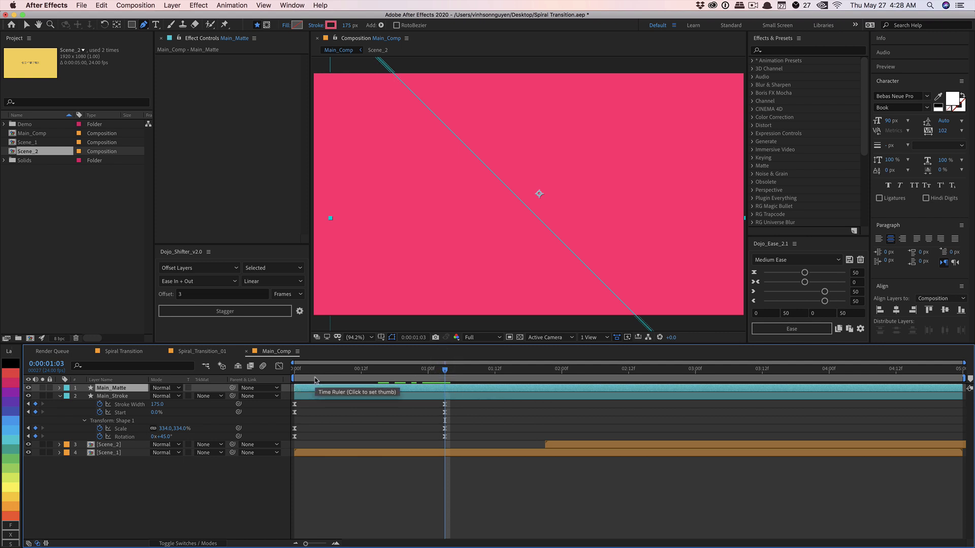
Set Main_Matte's stroke colour to hex 000000 and turn on the transparency grid
{"action": "left_click_drag", "start_coordinate": [312, 373], "coordinate": [446, 375]}
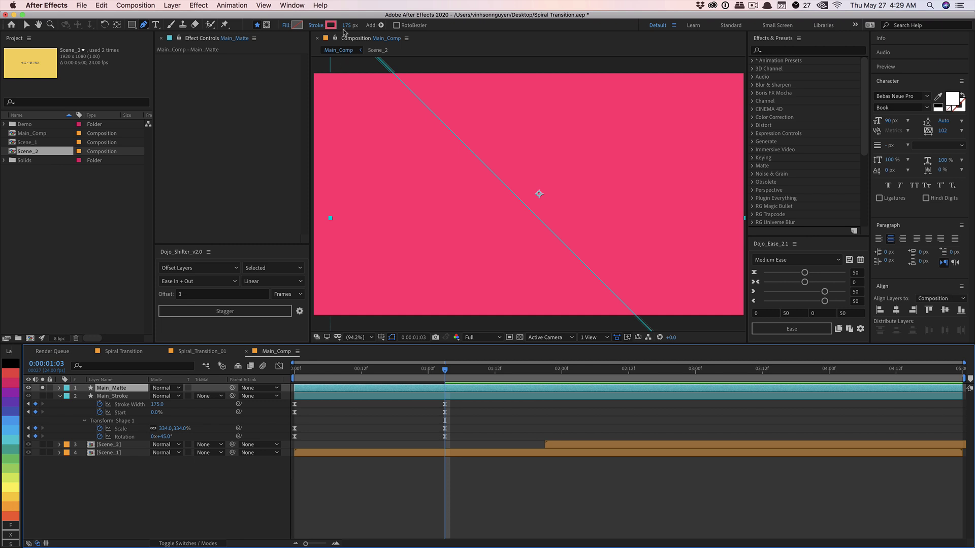
{"action": "left_click", "coordinate": [330, 25]}
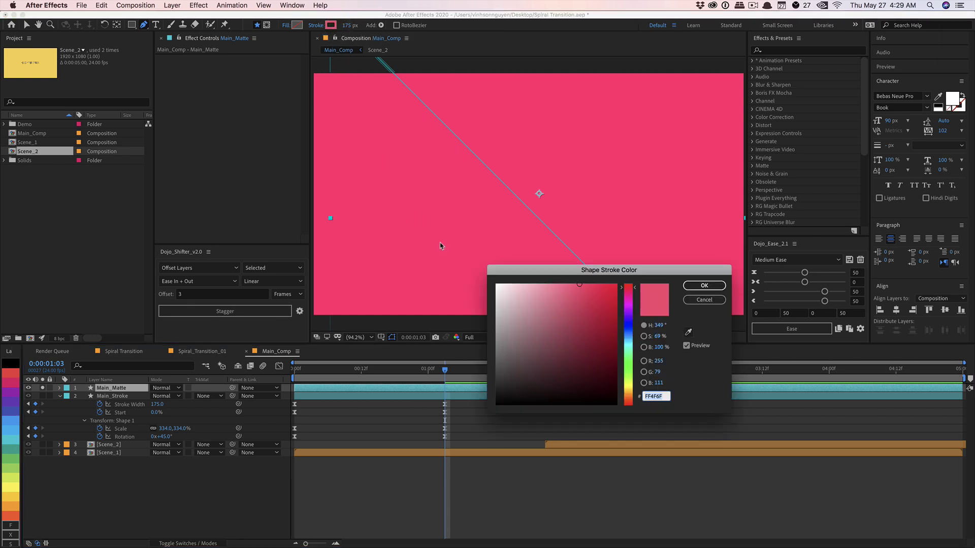
{"action": "type", "text": "000000"}
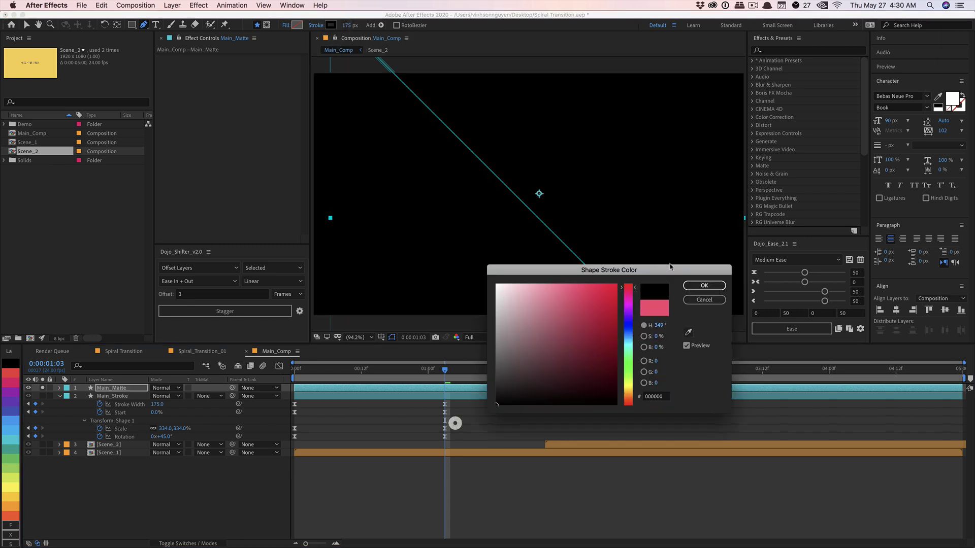
{"action": "left_click", "coordinate": [703, 286]}
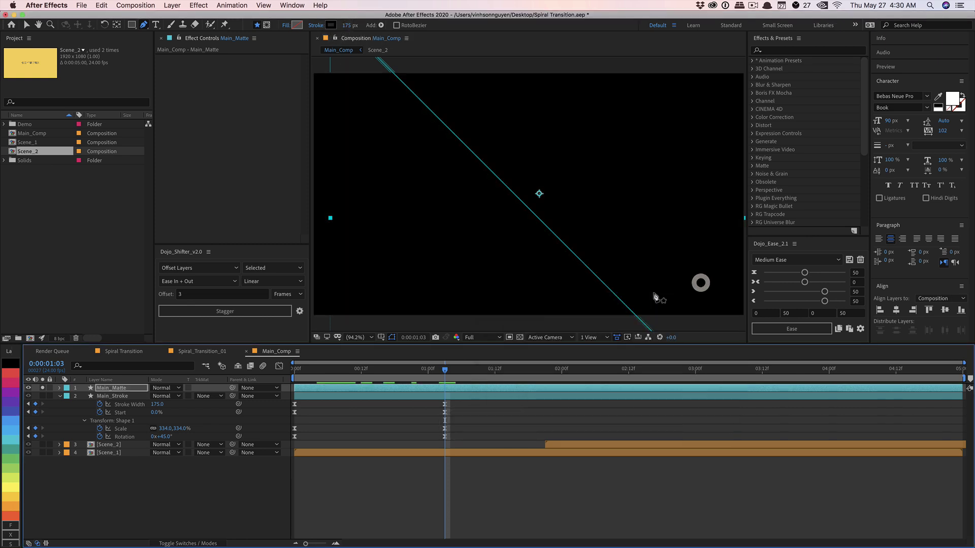
{"action": "left_click", "coordinate": [520, 337]}
{"action": "left_click_drag", "start_coordinate": [363, 370], "coordinate": [333, 369]}
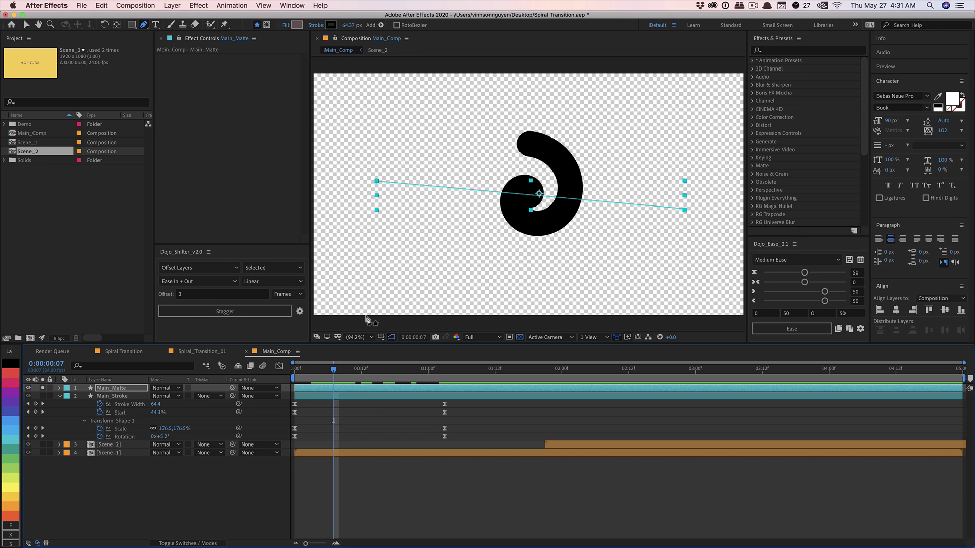
Add a Rectangle Path to Main_Matte's contents and move it out of Shape 1
{"action": "left_click", "coordinate": [60, 389]}
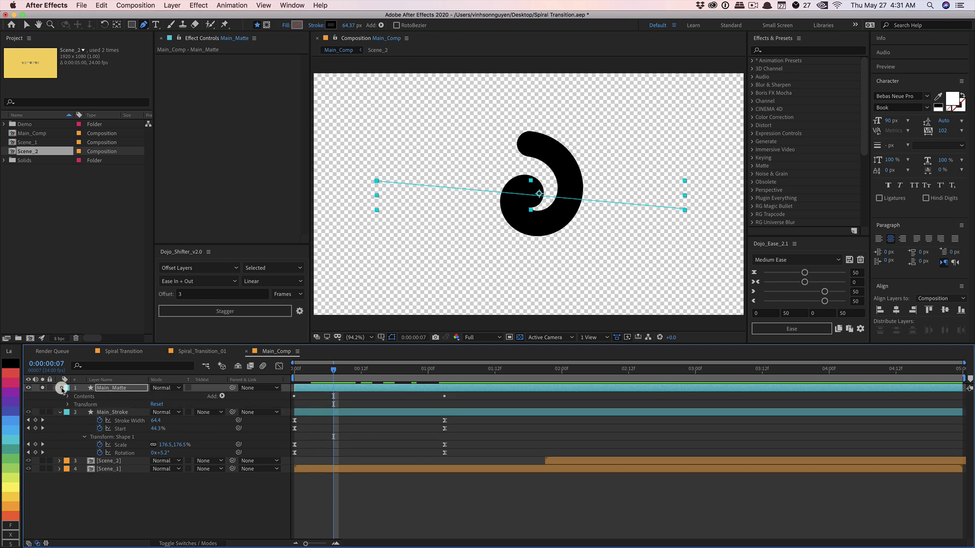
{"action": "left_click", "coordinate": [66, 396]}
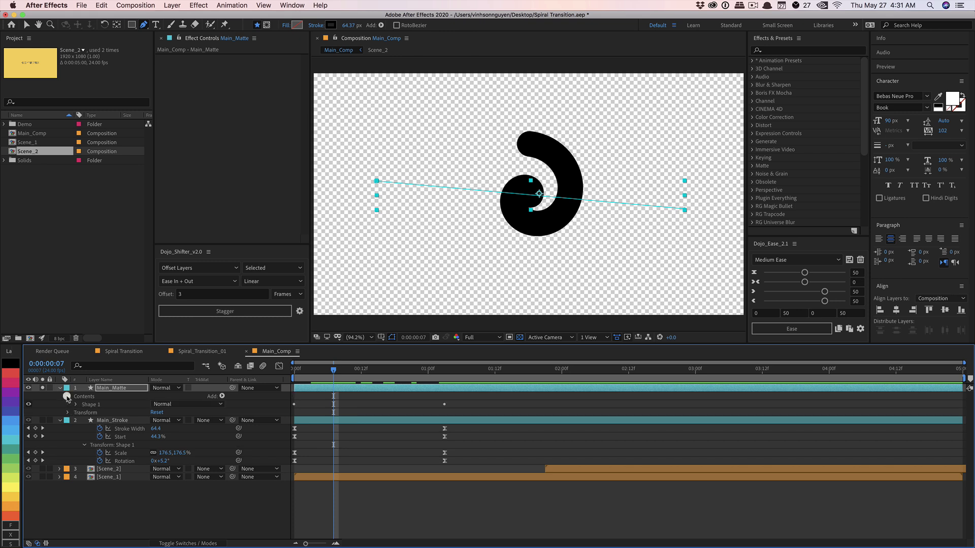
{"action": "left_click", "coordinate": [222, 396]}
{"action": "left_click", "coordinate": [244, 377]}
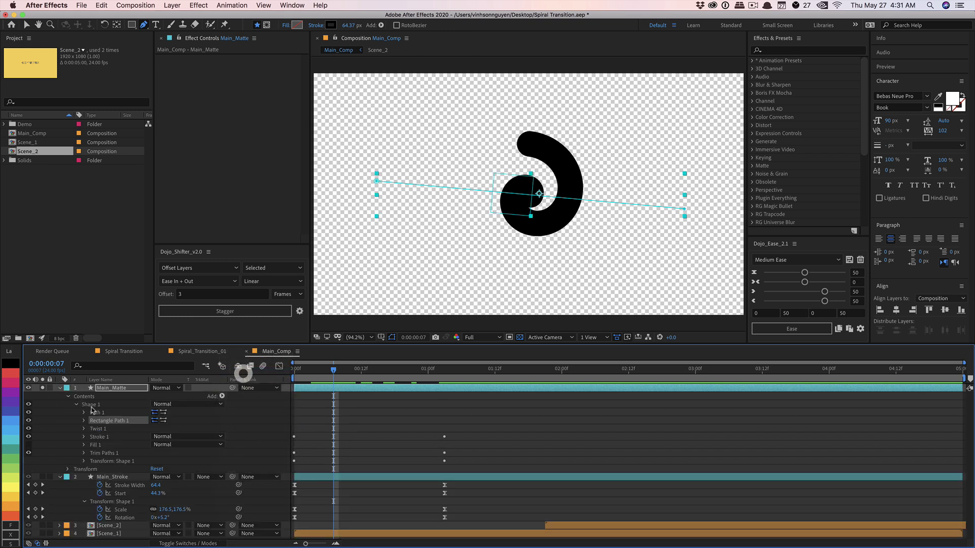
{"action": "left_click_drag", "start_coordinate": [98, 424], "coordinate": [101, 400]}
Add an empty group named Shape 2 and place Rectangle Path 1 inside it
{"action": "left_click", "coordinate": [221, 396]}
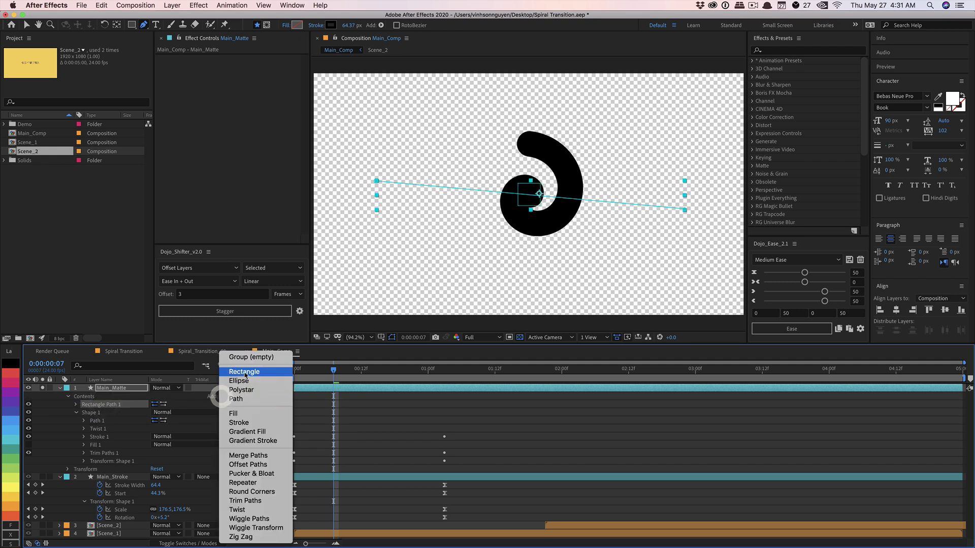
{"action": "left_click", "coordinate": [252, 357]}
{"action": "left_click", "coordinate": [94, 470]}
{"action": "key", "text": "Return"}
{"action": "type", "text": "Shape"}
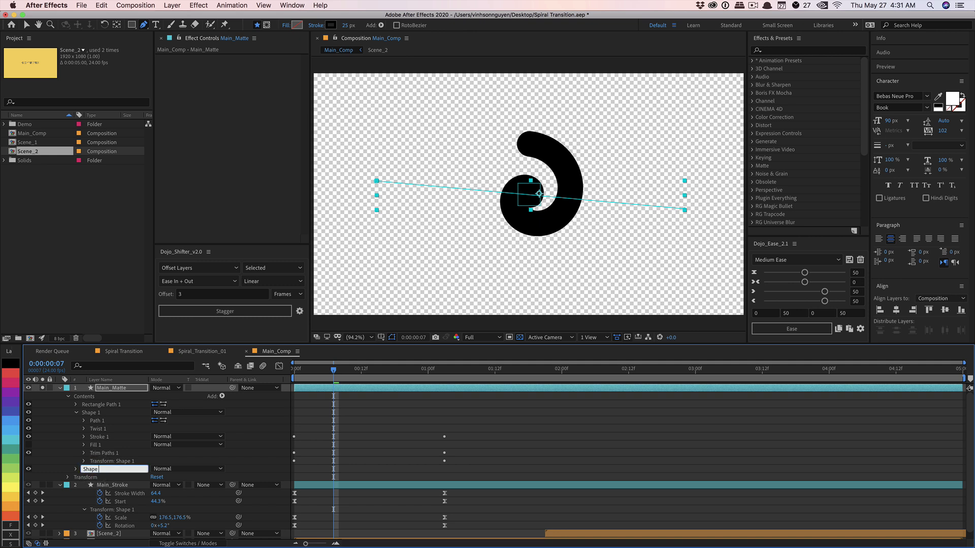
{"action": "type", "text": " 2"}
{"action": "key", "text": "Return"}
{"action": "left_click_drag", "start_coordinate": [106, 402], "coordinate": [80, 467]}
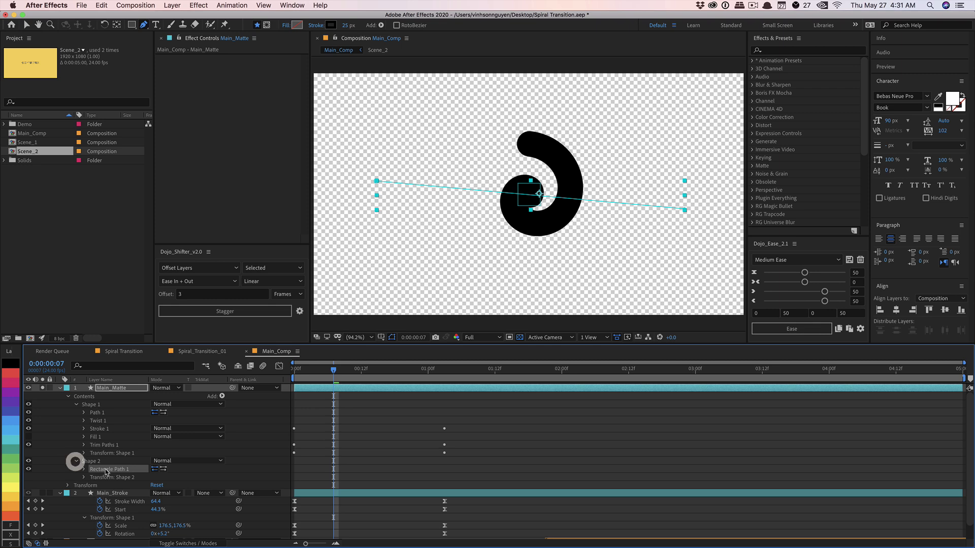
Give Shape 2 a white fill and enlarge the rectangle to 2040×2040
{"action": "left_click", "coordinate": [222, 397]}
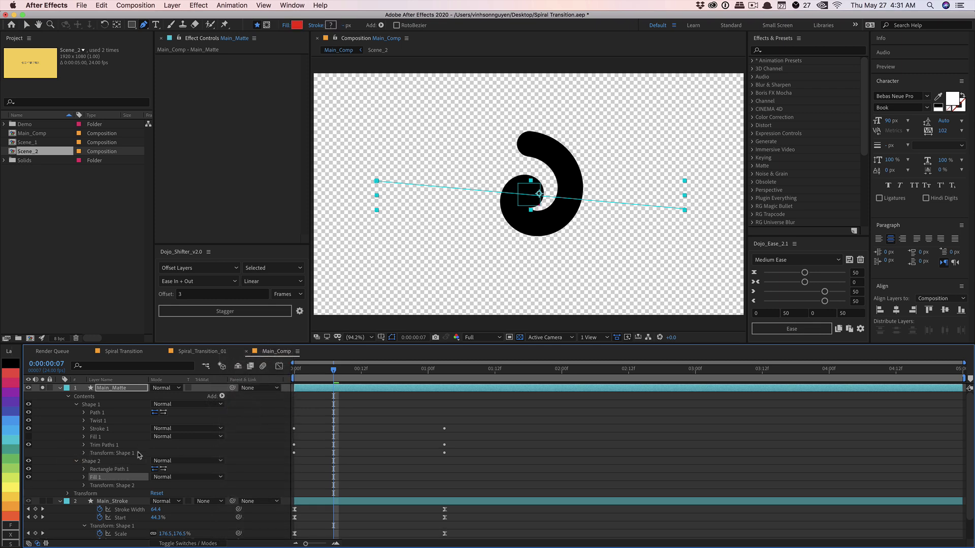
{"action": "left_click", "coordinate": [84, 477]}
{"action": "left_click", "coordinate": [155, 502]}
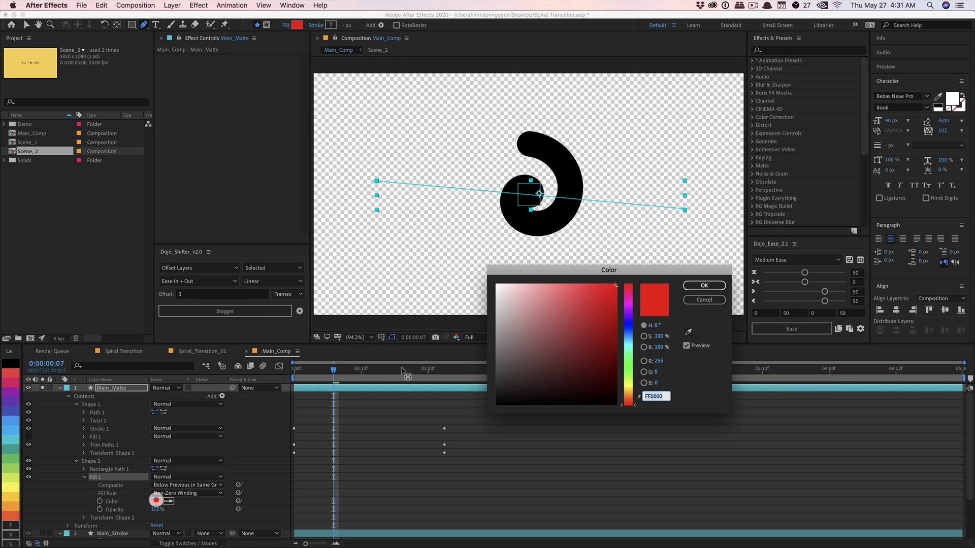
{"action": "left_click", "coordinate": [413, 245]}
{"action": "key", "text": "Return"}
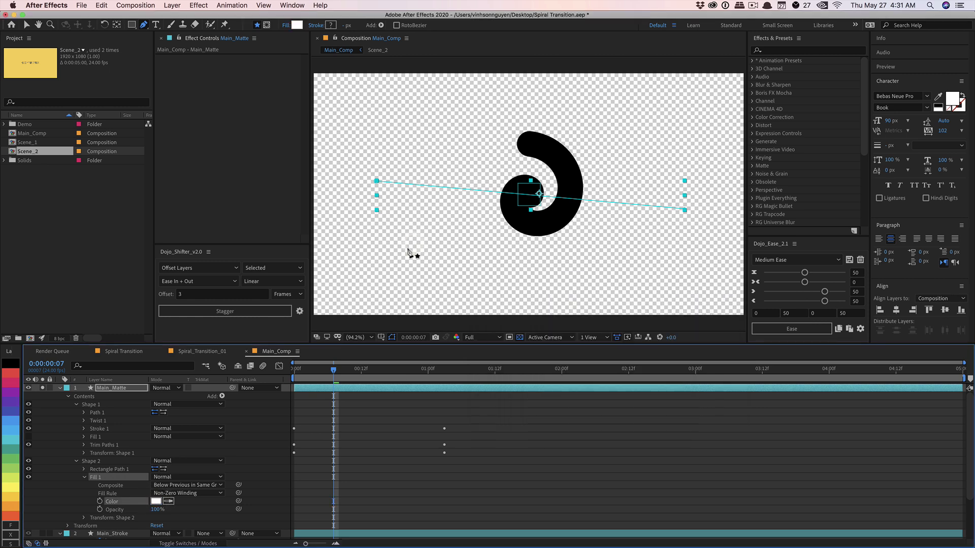
{"action": "left_click", "coordinate": [85, 470]}
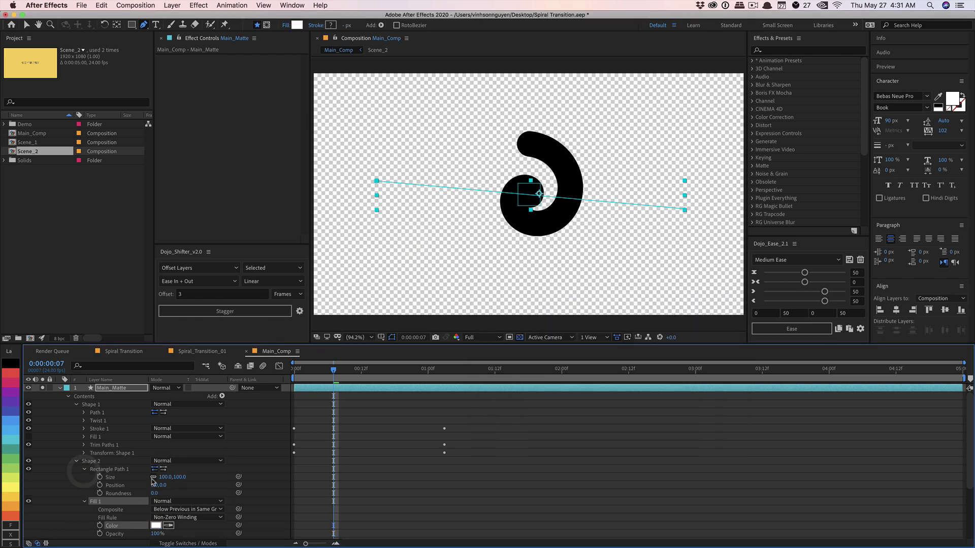
{"action": "left_click_drag", "start_coordinate": [165, 477], "coordinate": [240, 460]}
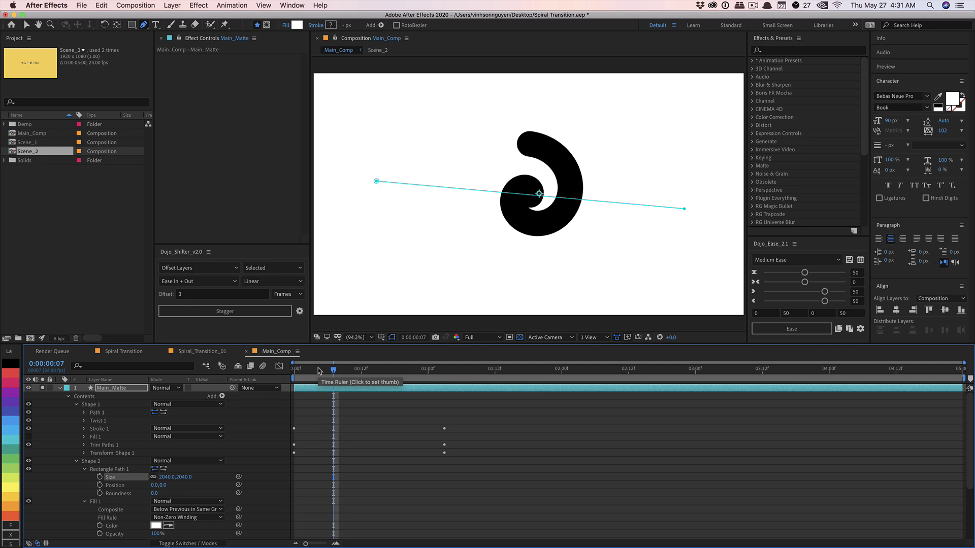
Hide Main_Matte and shift its keyframes about 20 frames later
{"action": "left_click_drag", "start_coordinate": [318, 372], "coordinate": [293, 373]}
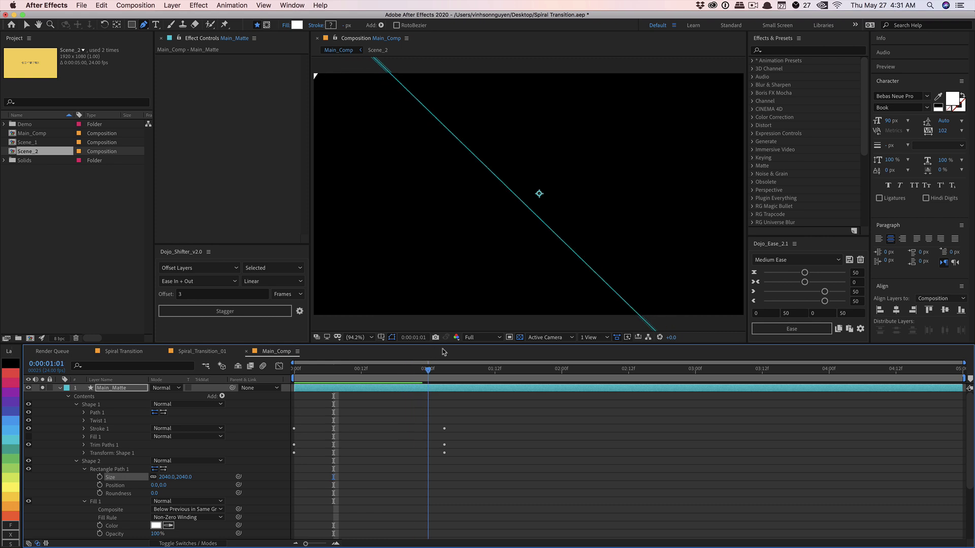
{"action": "key", "text": "space"}
{"action": "key", "text": "Home"}
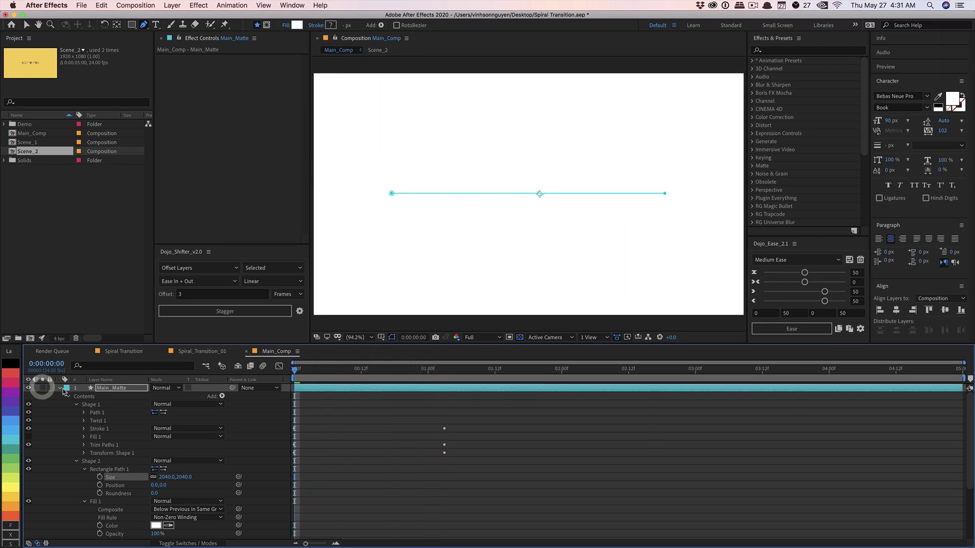
{"action": "left_click", "coordinate": [60, 389]}
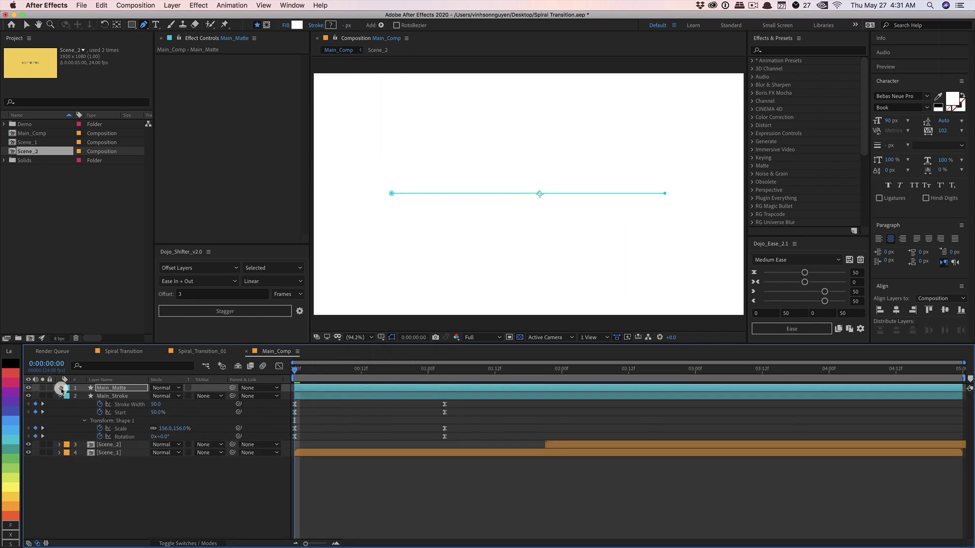
{"action": "left_click", "coordinate": [29, 388]}
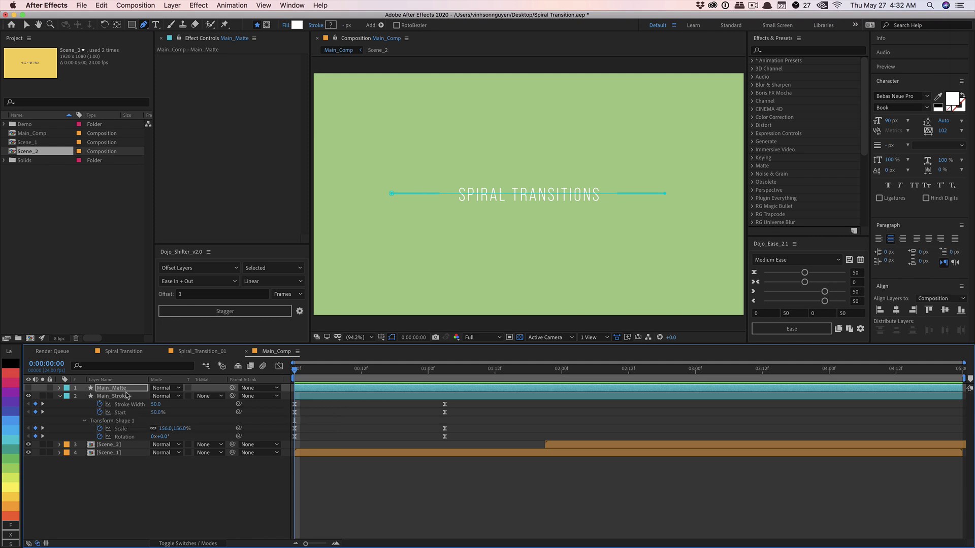
{"action": "key", "text": "u"}
{"action": "left_click", "coordinate": [140, 390]}
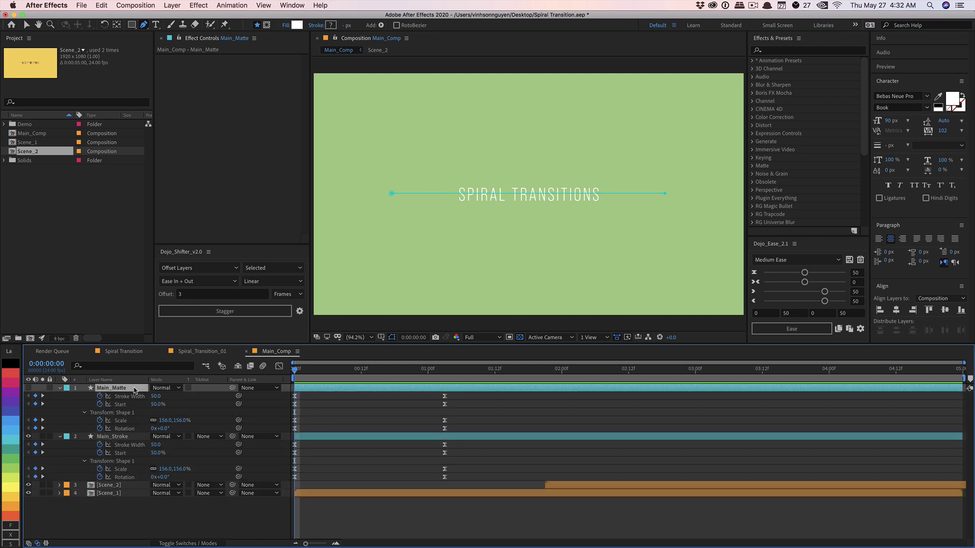
{"action": "left_click_drag", "start_coordinate": [459, 394], "coordinate": [412, 424]}
{"action": "left_click", "coordinate": [30, 388]}
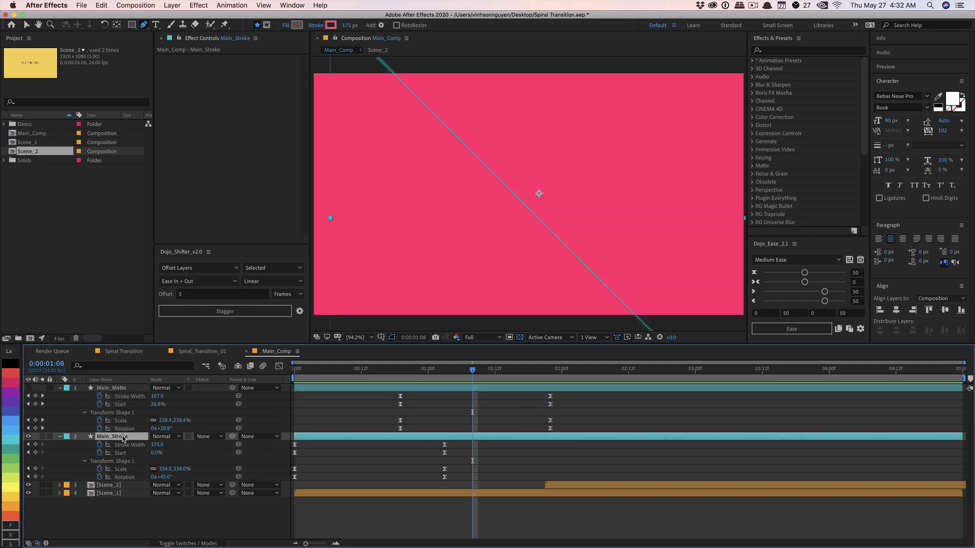
Toggle Switches/Modes to reveal Main_Stroke's TrkMat column
{"action": "left_click", "coordinate": [120, 389]}
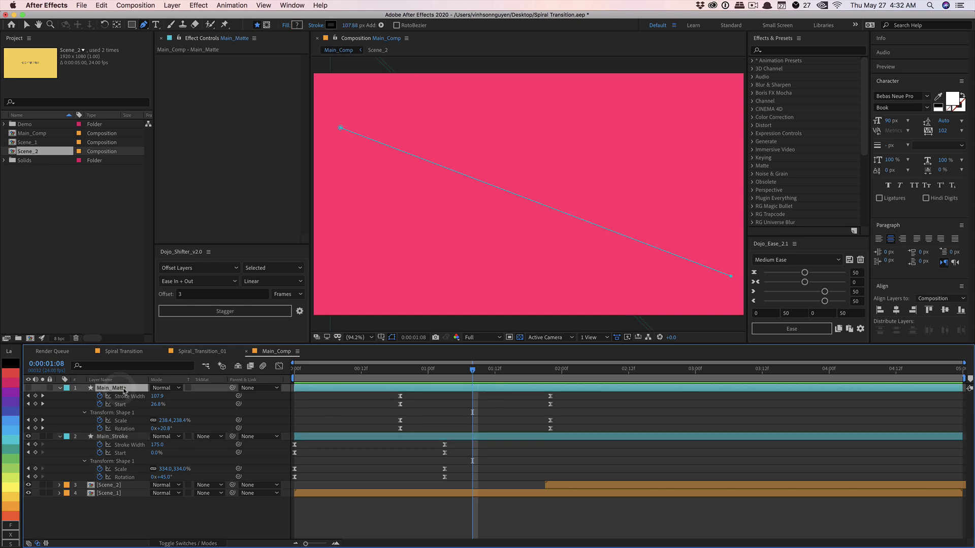
{"action": "left_click", "coordinate": [127, 438]}
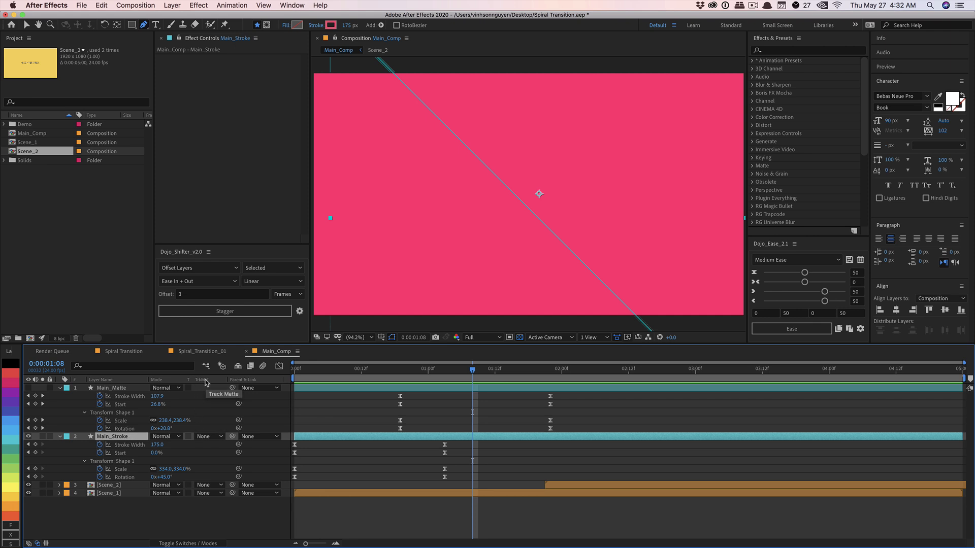
{"action": "left_click", "coordinate": [196, 539]}
{"action": "left_click", "coordinate": [196, 539]}
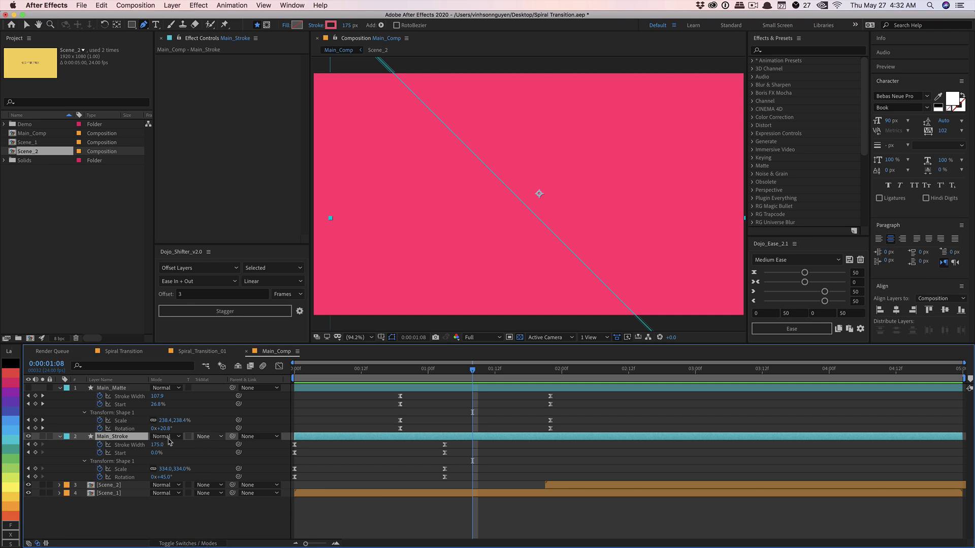
{"action": "left_click", "coordinate": [203, 436]}
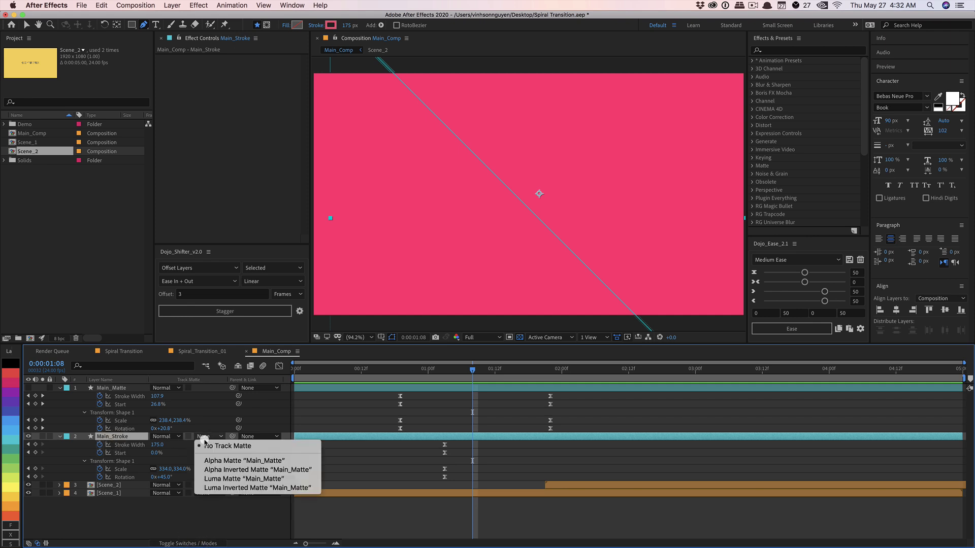
Set Main_Stroke's TrkMat to Luma Matte "Main_Matte"
{"action": "left_click", "coordinate": [222, 479]}
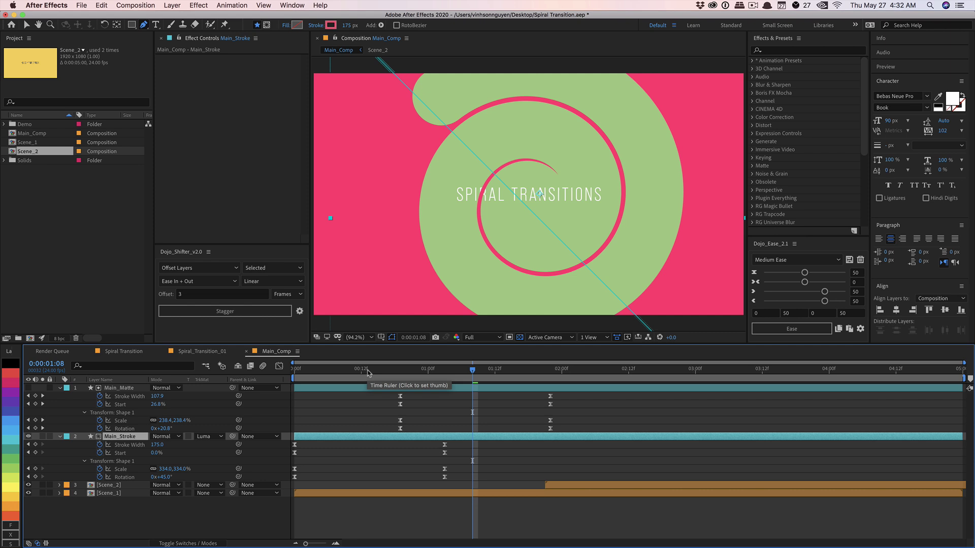
Scrub through the transition, toggling Main_Matte's visibility to inspect the matte
{"action": "left_click_drag", "start_coordinate": [297, 369], "coordinate": [356, 369]}
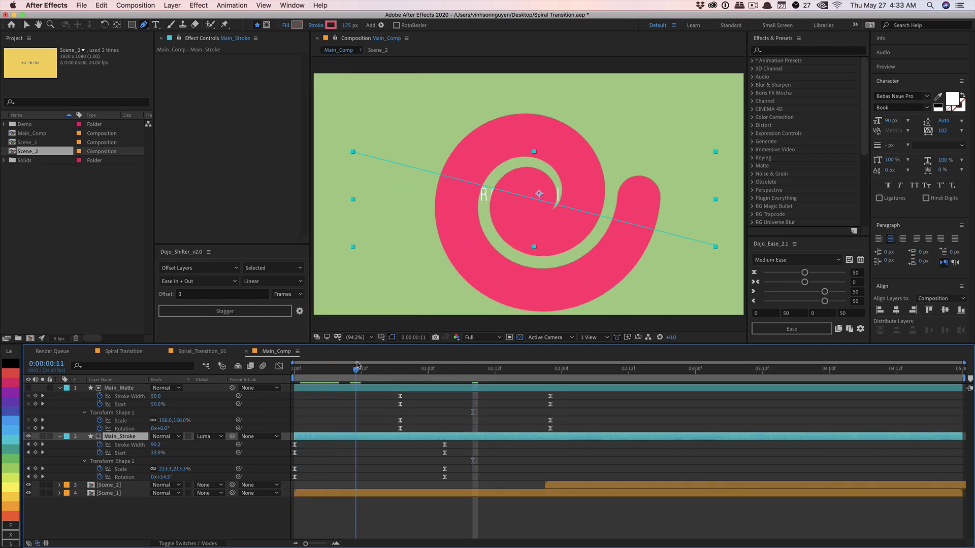
{"action": "left_click", "coordinate": [28, 388]}
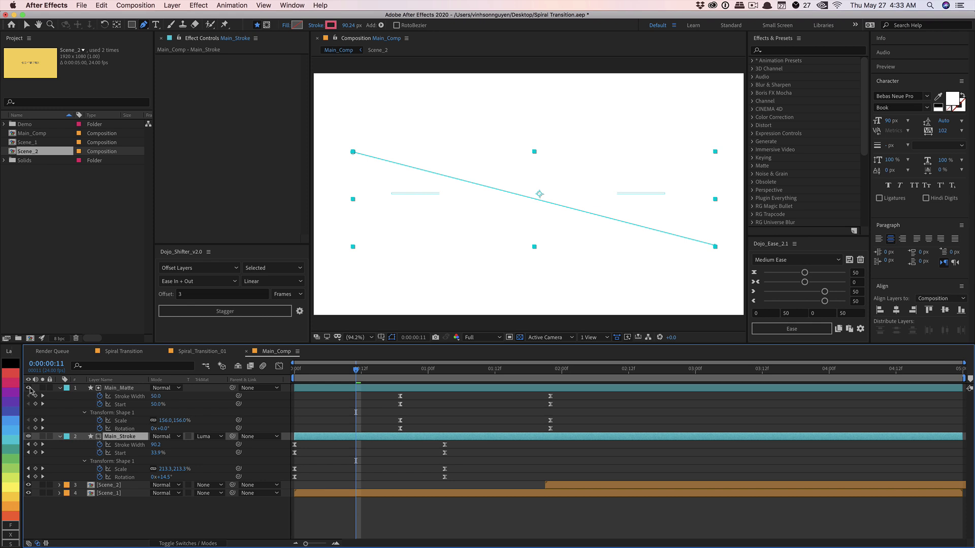
{"action": "left_click", "coordinate": [28, 388]}
{"action": "left_click_drag", "start_coordinate": [356, 369], "coordinate": [444, 369]}
{"action": "left_click", "coordinate": [28, 388]}
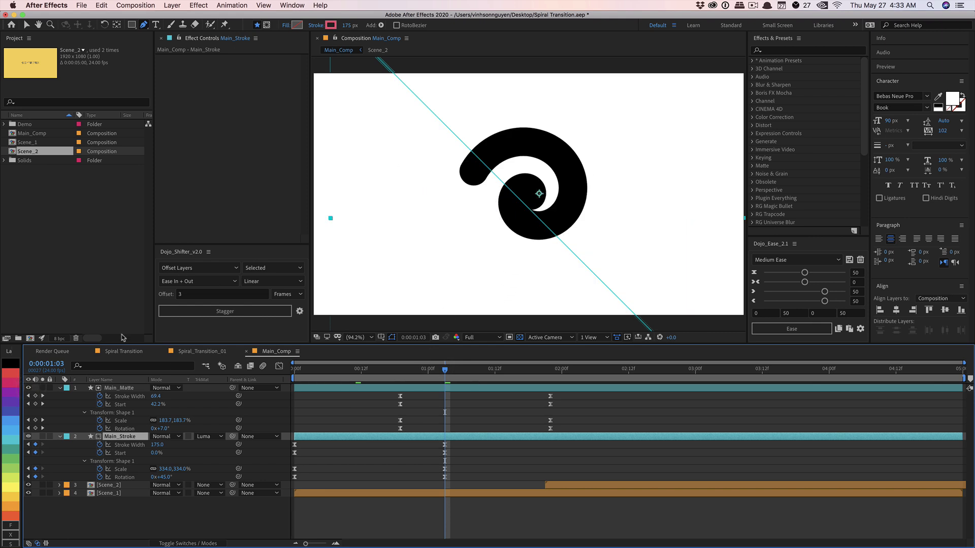
{"action": "left_click", "coordinate": [28, 388]}
{"action": "mouse_move", "coordinate": [455, 374]}
{"action": "left_mouse_down"}
{"action": "mouse_move", "coordinate": [512, 365]}
{"action": "mouse_move", "coordinate": [272, 377]}
{"action": "mouse_move", "coordinate": [422, 350]}
{"action": "left_mouse_up"}
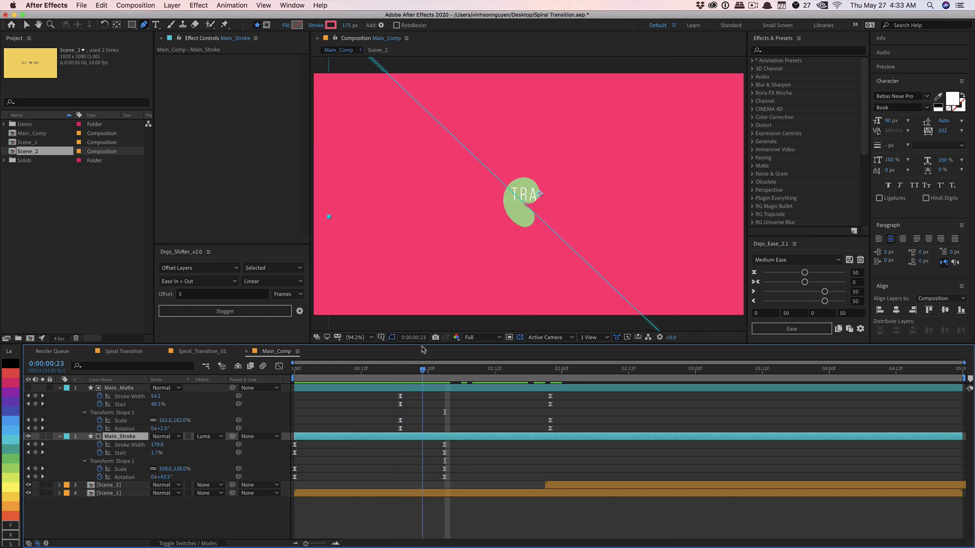
Shift Main_Matte's keyframes a few frames later and end the work area near 2:07
{"action": "left_click_drag", "start_coordinate": [390, 394], "coordinate": [589, 430]}
{"action": "left_click_drag", "start_coordinate": [429, 369], "coordinate": [580, 354]}
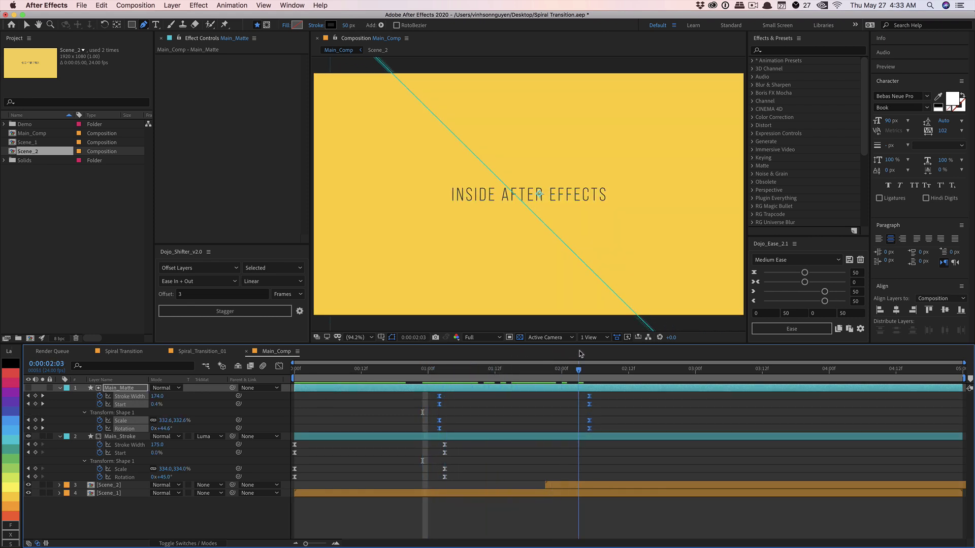
{"action": "left_click_drag", "start_coordinate": [520, 357], "coordinate": [360, 377]}
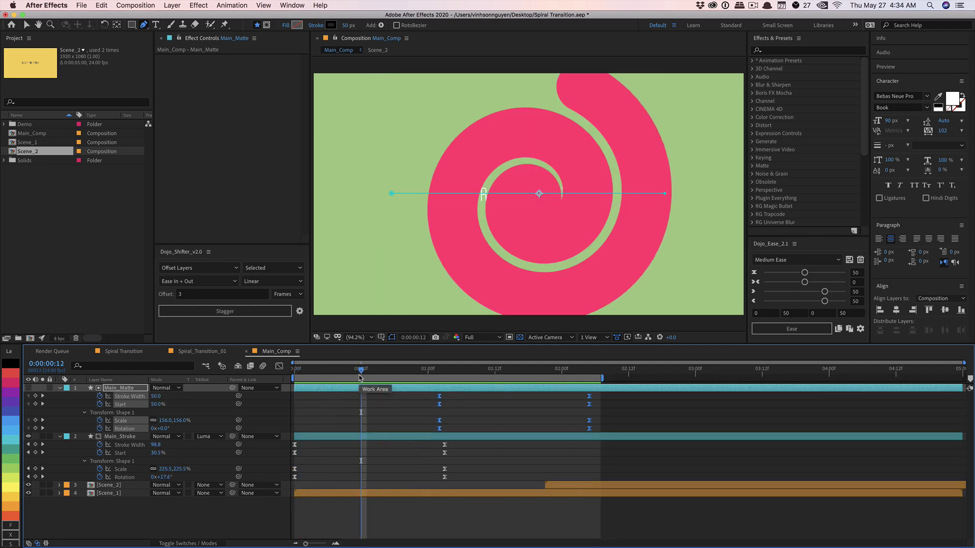
Duplicate the Main_Stroke and Main_Matte layers together
{"action": "left_click", "coordinate": [118, 437]}
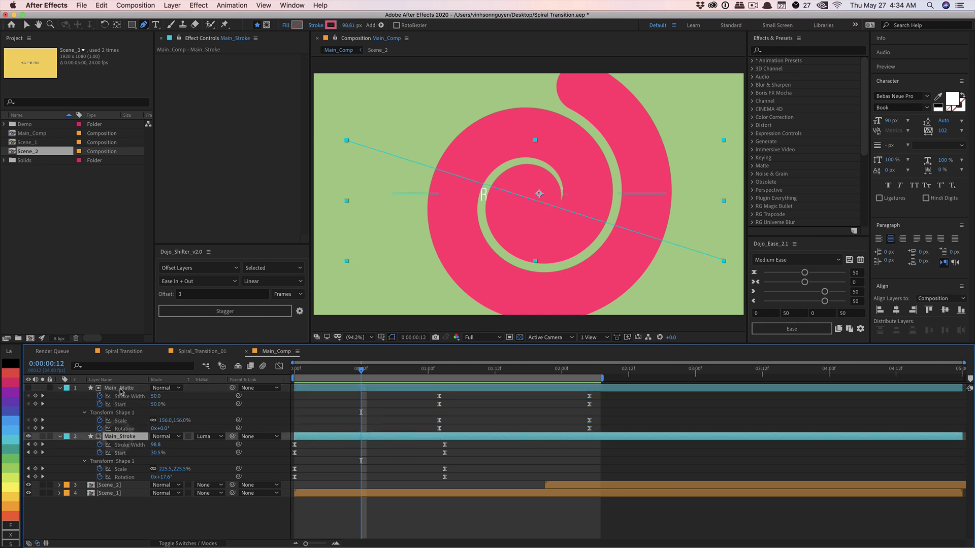
{"action": "left_click", "coordinate": [120, 389], "text": "shift"}
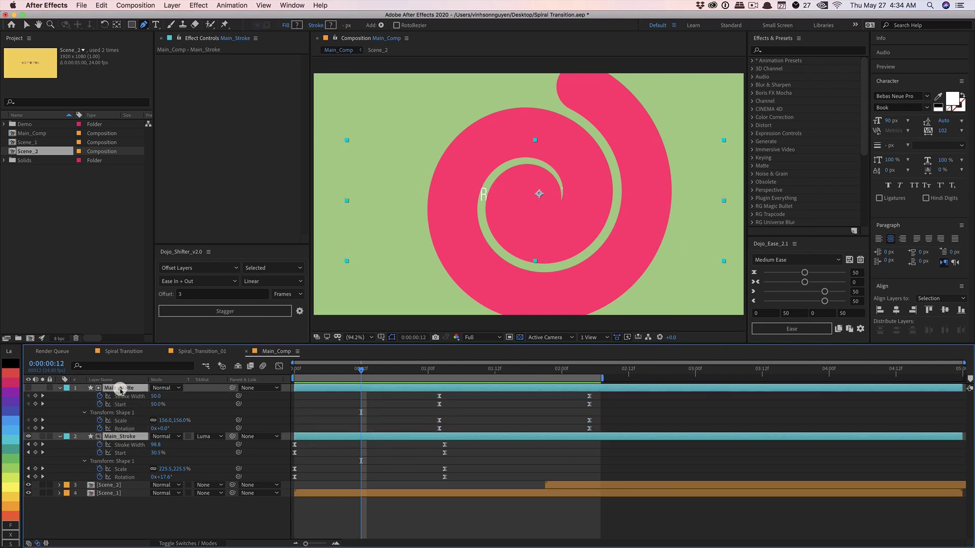
{"action": "left_click", "coordinate": [59, 389]}
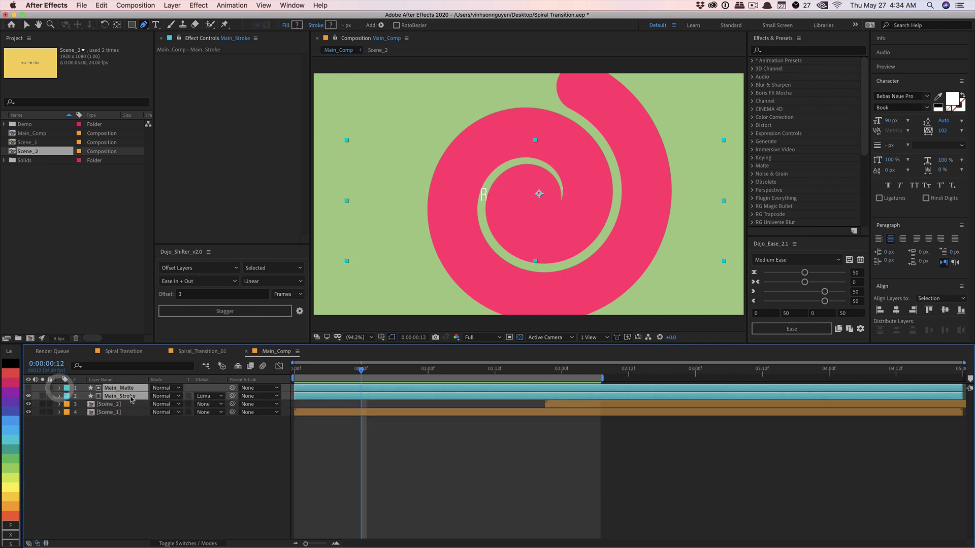
{"action": "key", "text": "super+d"}
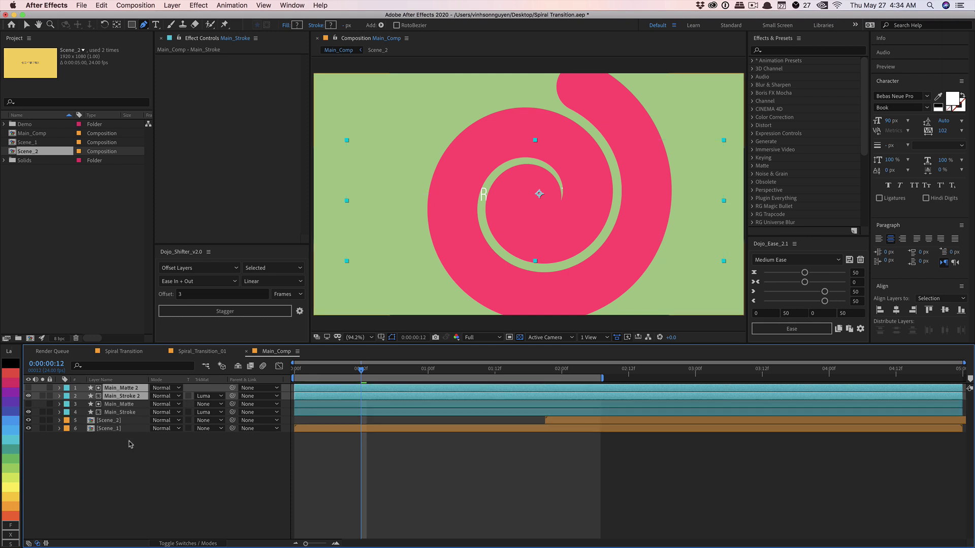
Set Main_Stroke 2's stroke colour to dark blue 3B537A
{"action": "left_click", "coordinate": [127, 441]}
{"action": "left_click", "coordinate": [137, 389]}
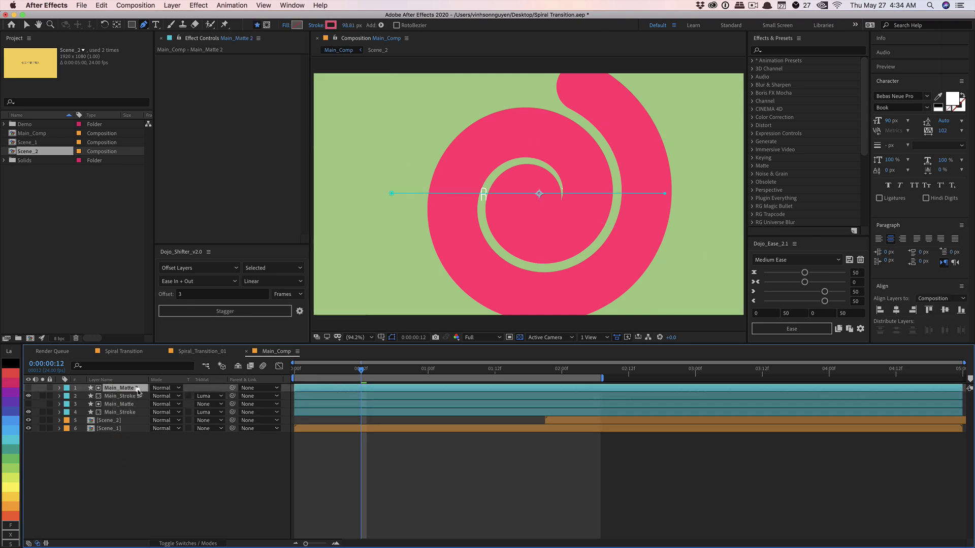
{"action": "left_click", "coordinate": [136, 395]}
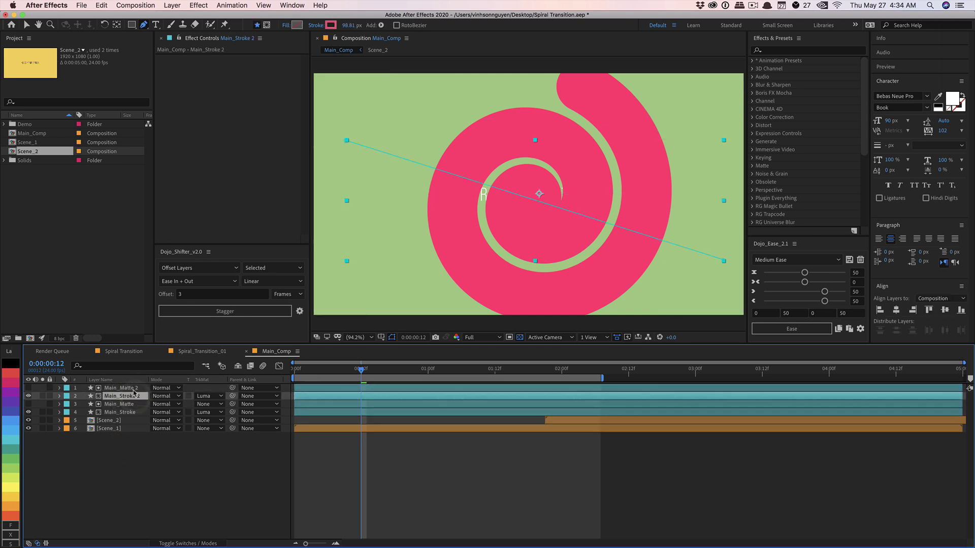
{"action": "left_click", "coordinate": [332, 25]}
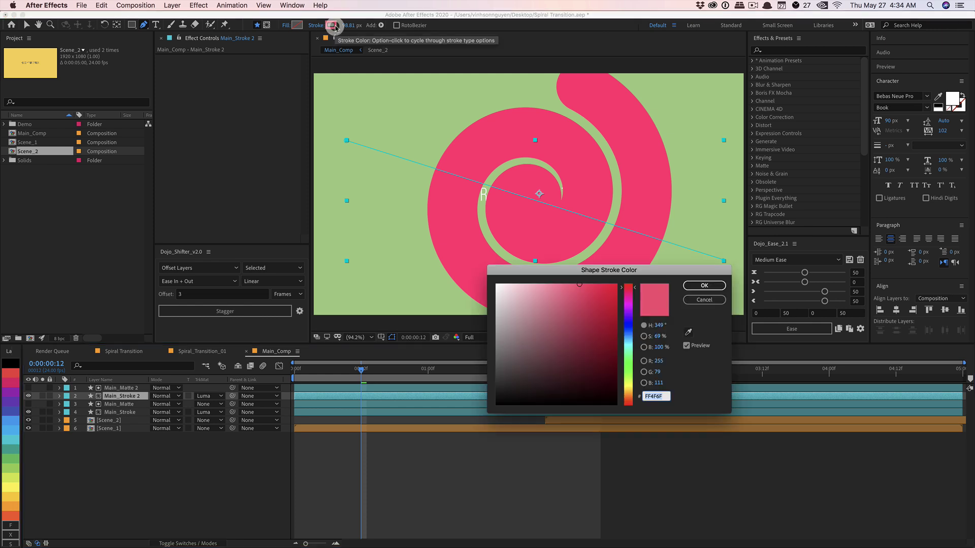
{"action": "left_click", "coordinate": [624, 331]}
{"action": "left_click", "coordinate": [557, 347]}
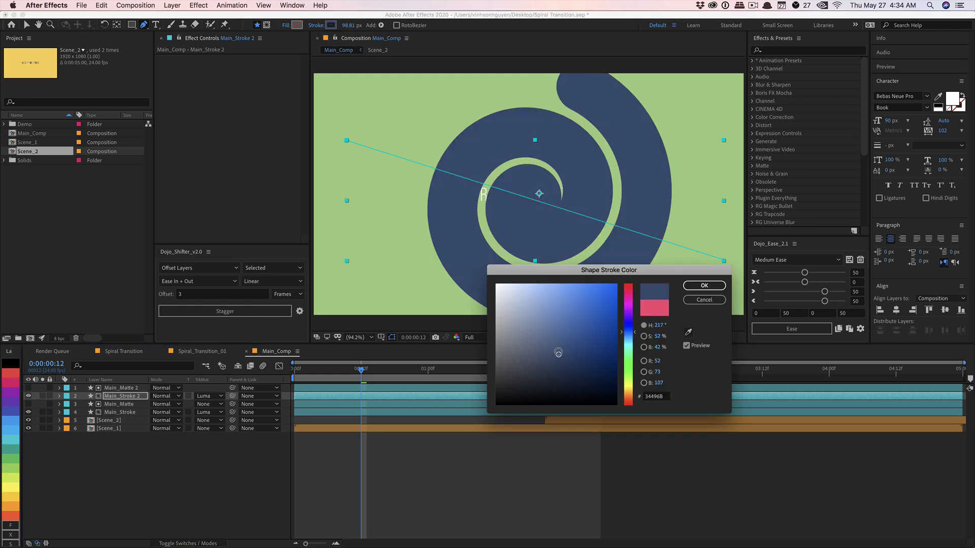
{"action": "left_click", "coordinate": [704, 285]}
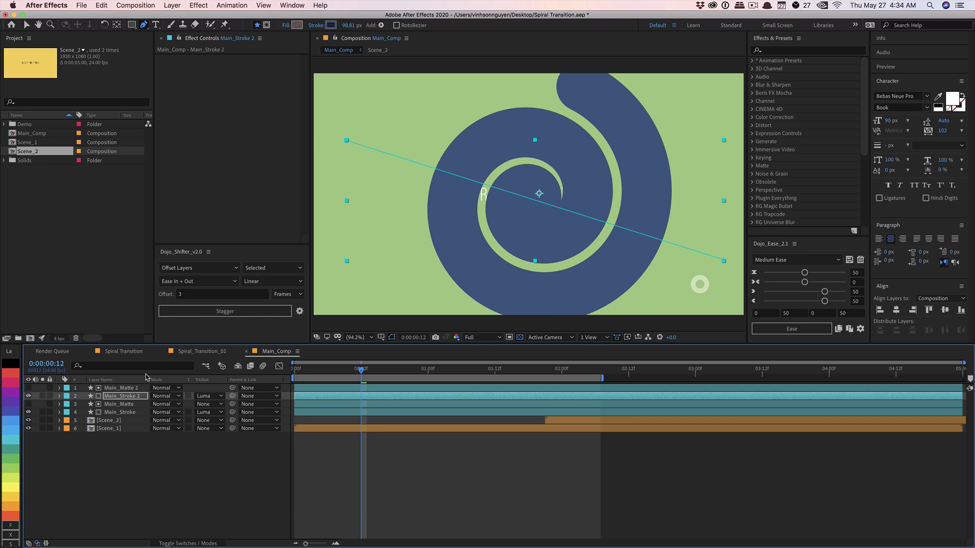
Start Main_Stroke 2 and Main_Matte 2 a few frames after the originals
{"action": "left_click", "coordinate": [318, 388], "text": "shift"}
{"action": "key", "text": "u"}
{"action": "key", "text": "u"}
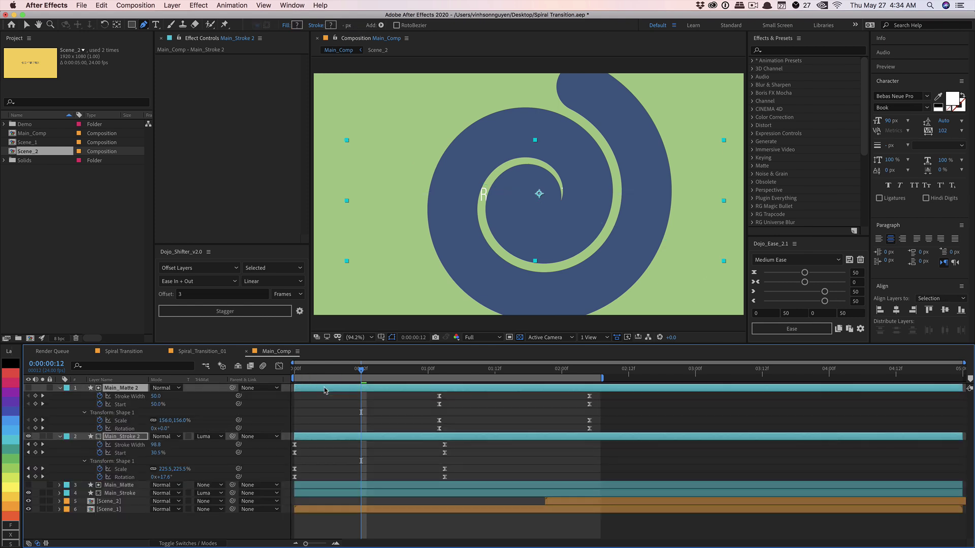
{"action": "left_click_drag", "start_coordinate": [324, 389], "coordinate": [534, 367]}
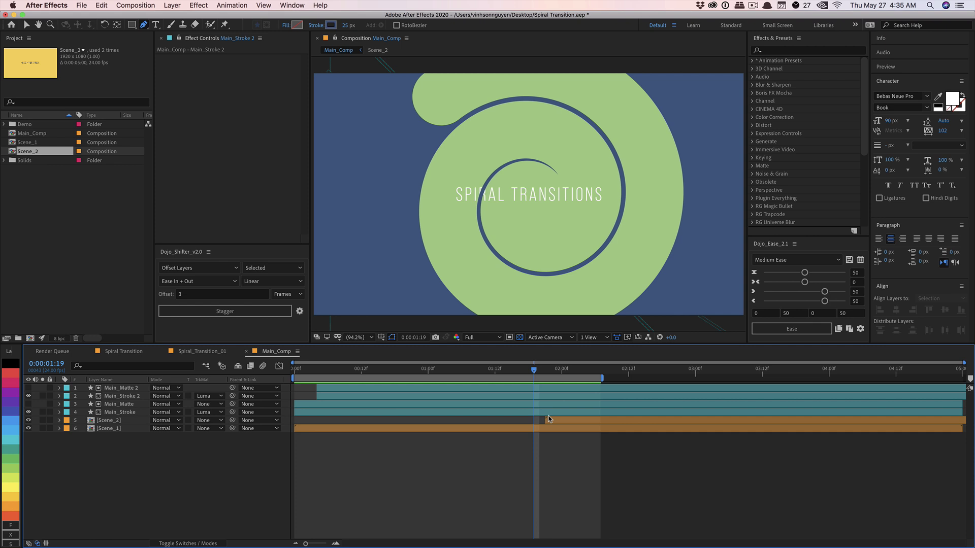
Line up Main_Matte's keyframes with Main_Matte 2's keyframes
{"action": "left_click_drag", "start_coordinate": [364, 370], "coordinate": [434, 361]}
{"action": "left_click", "coordinate": [130, 390]}
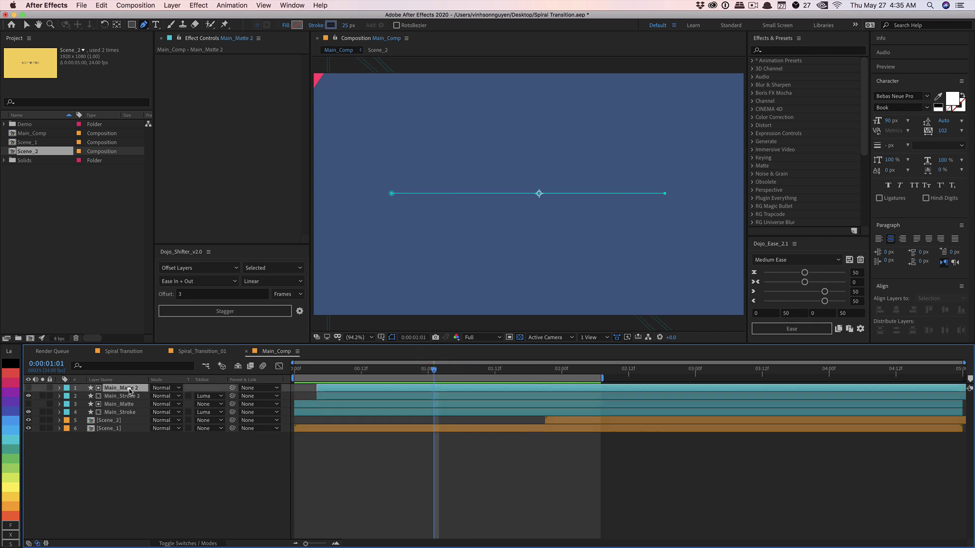
{"action": "left_click", "coordinate": [122, 405], "text": "super"}
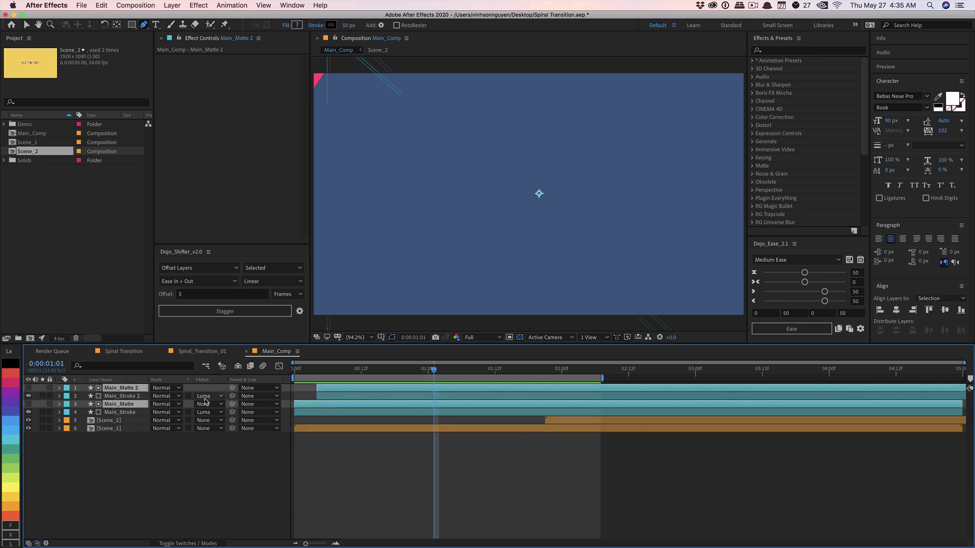
{"action": "key", "text": "u"}
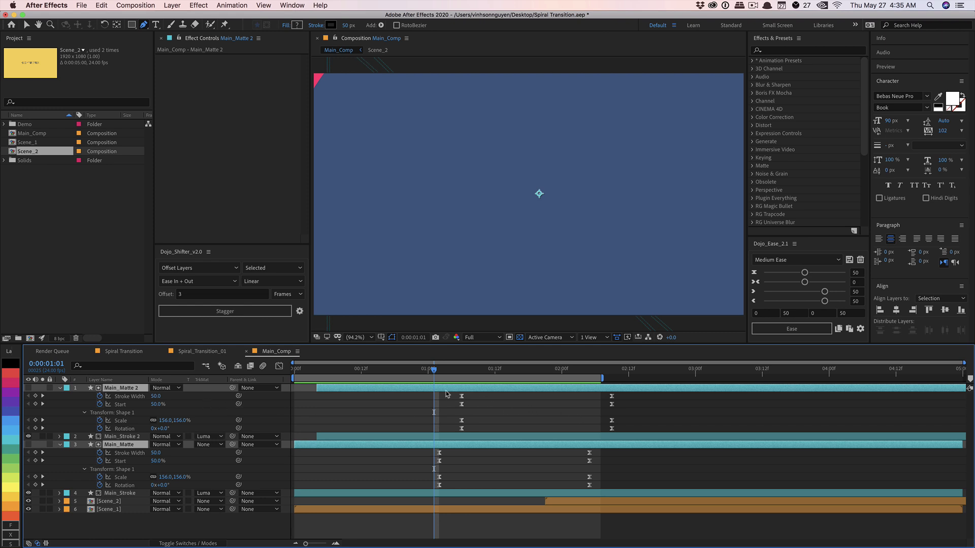
{"action": "left_click_drag", "start_coordinate": [434, 369], "coordinate": [439, 369]}
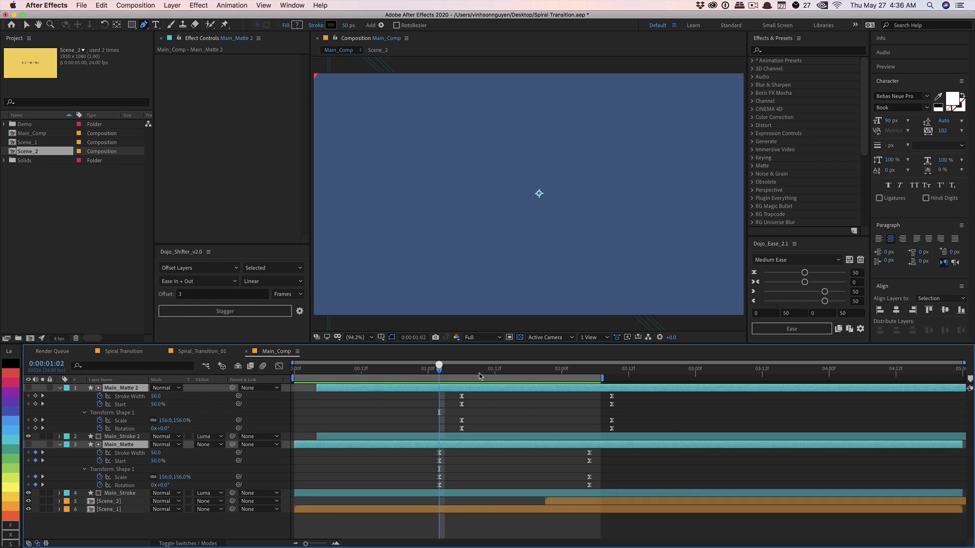
{"action": "left_click_drag", "start_coordinate": [633, 396], "coordinate": [452, 445]}
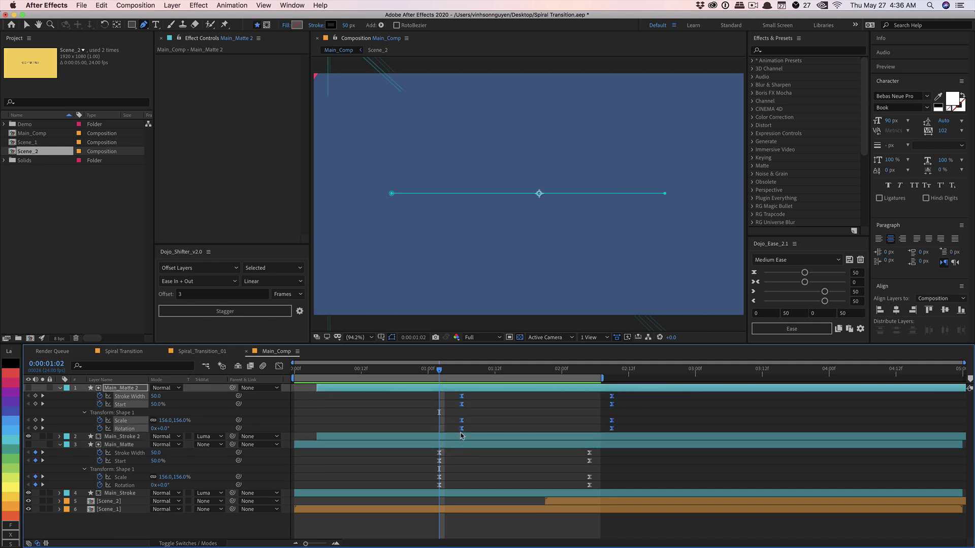
{"action": "left_click_drag", "start_coordinate": [424, 451], "coordinate": [612, 487]}
{"action": "left_click_drag", "start_coordinate": [630, 391], "coordinate": [448, 438]}
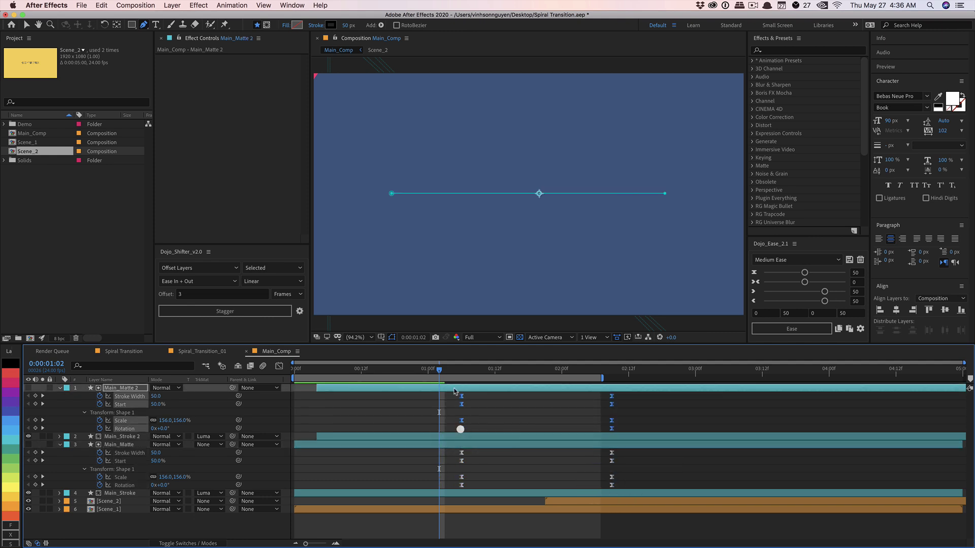
{"action": "key", "text": "k"}
{"action": "left_click", "coordinate": [630, 400]}
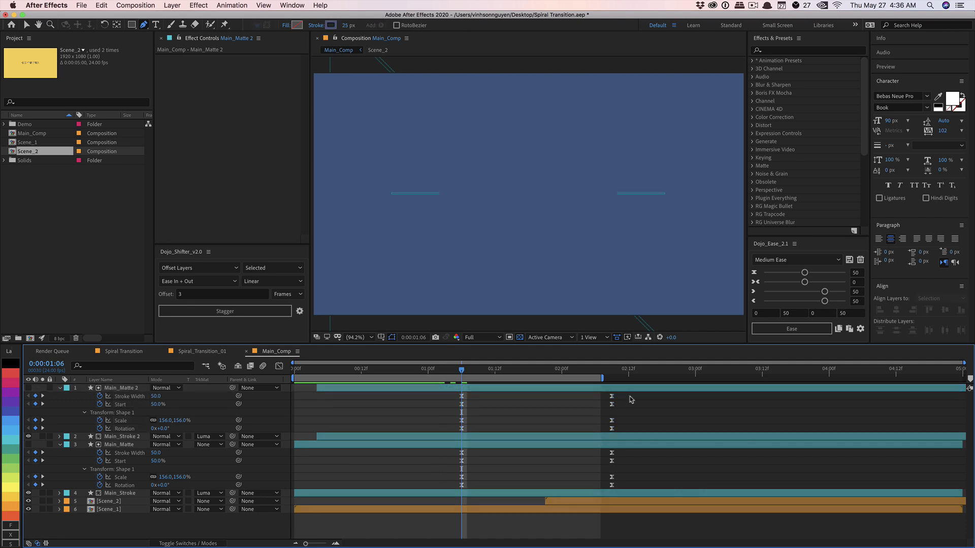
{"action": "left_click_drag", "start_coordinate": [629, 398], "coordinate": [602, 486]}
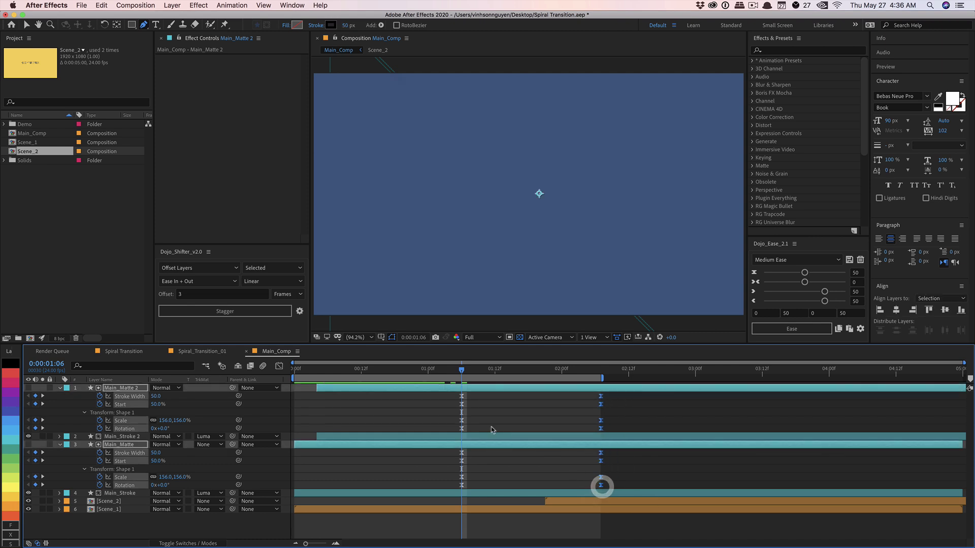
{"action": "left_click", "coordinate": [216, 414]}
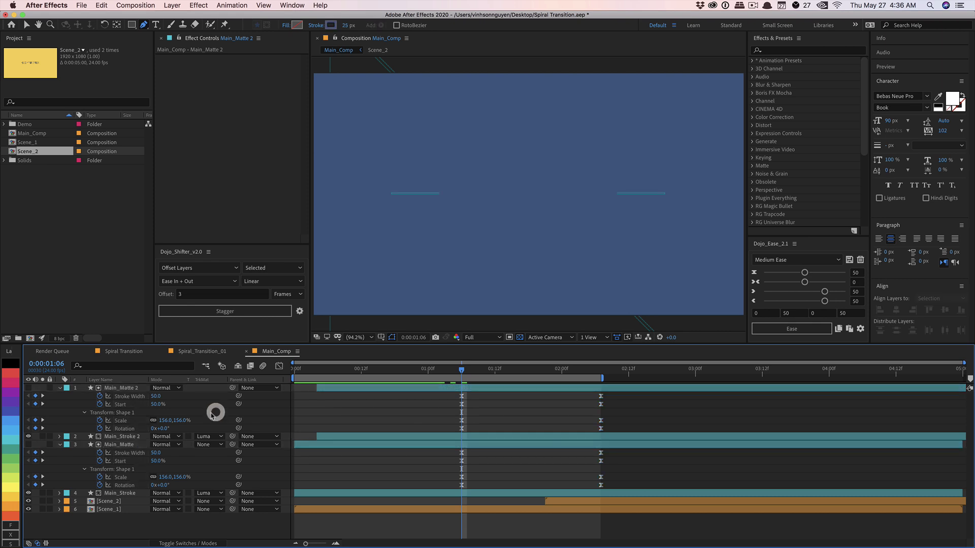
Set Stroke Width to 75 on both Main_Matte 2 and Main_Matte
{"action": "left_click", "coordinate": [156, 397]}
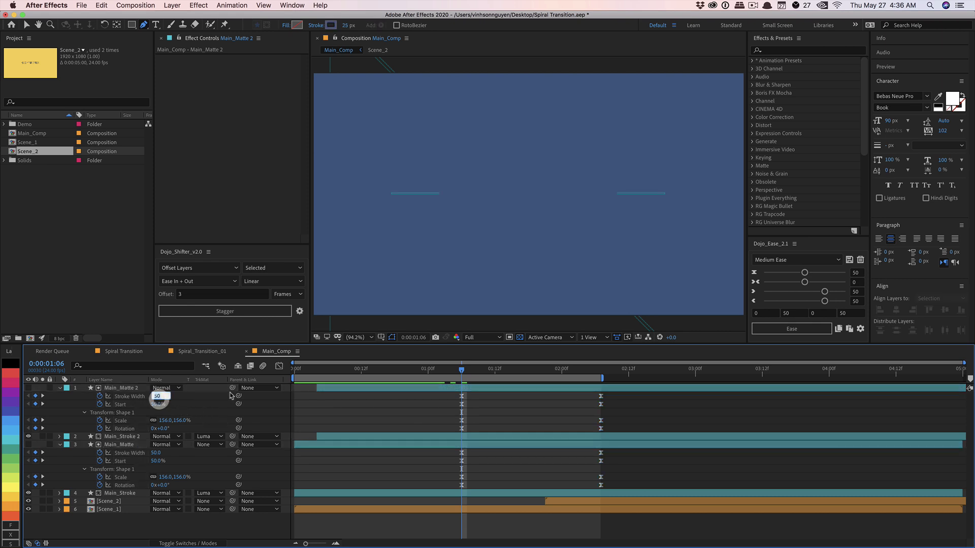
{"action": "type", "text": "75"}
{"action": "key", "text": "Return"}
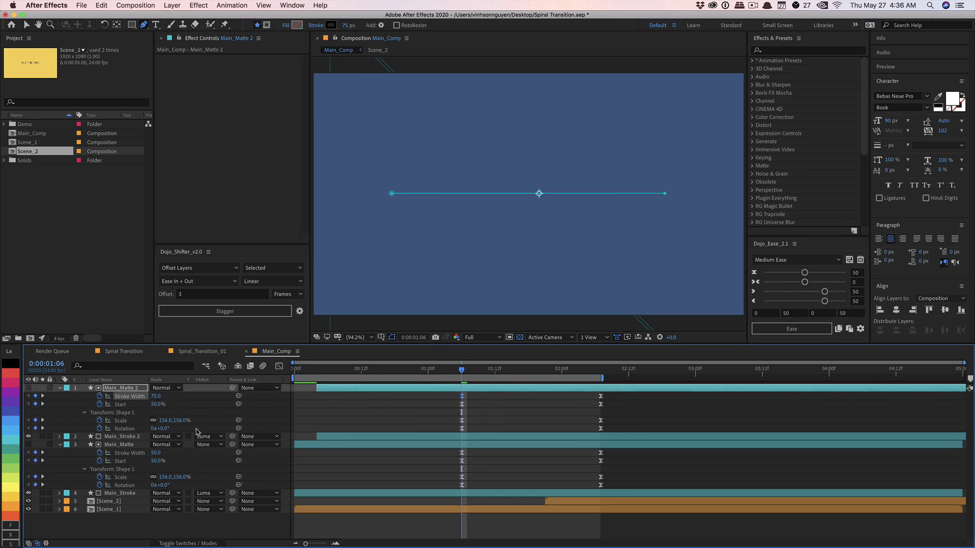
{"action": "type", "text": "75"}
{"action": "key", "text": "Return"}
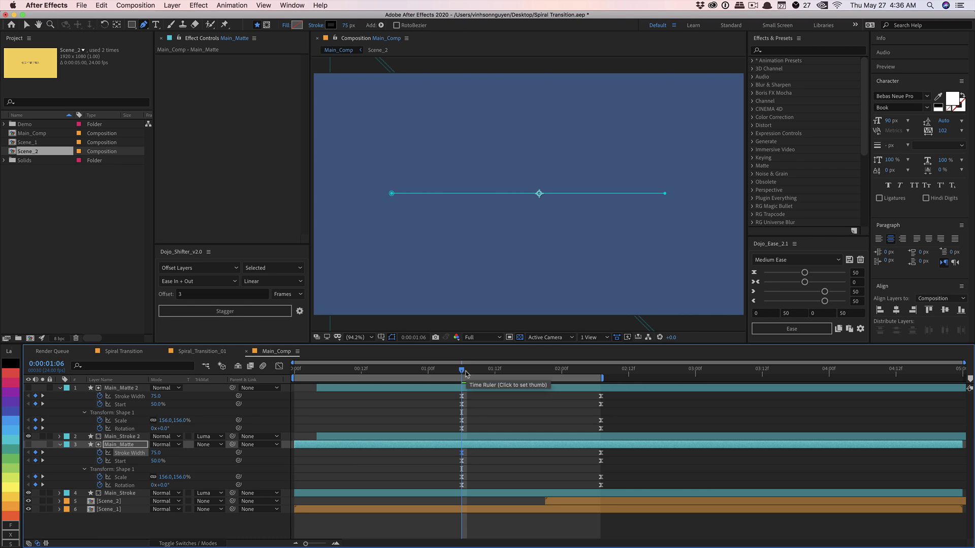
Key Main_Stroke 2's Rotation at 45° on frame 4, ending at 90°
{"action": "left_click_drag", "start_coordinate": [463, 373], "coordinate": [361, 378]}
{"action": "left_click", "coordinate": [122, 437]}
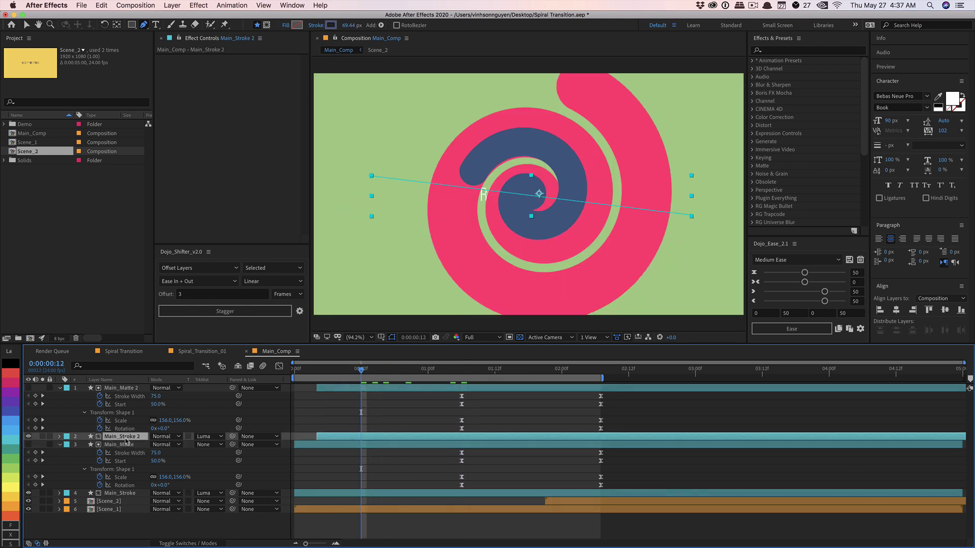
{"action": "key", "text": "u"}
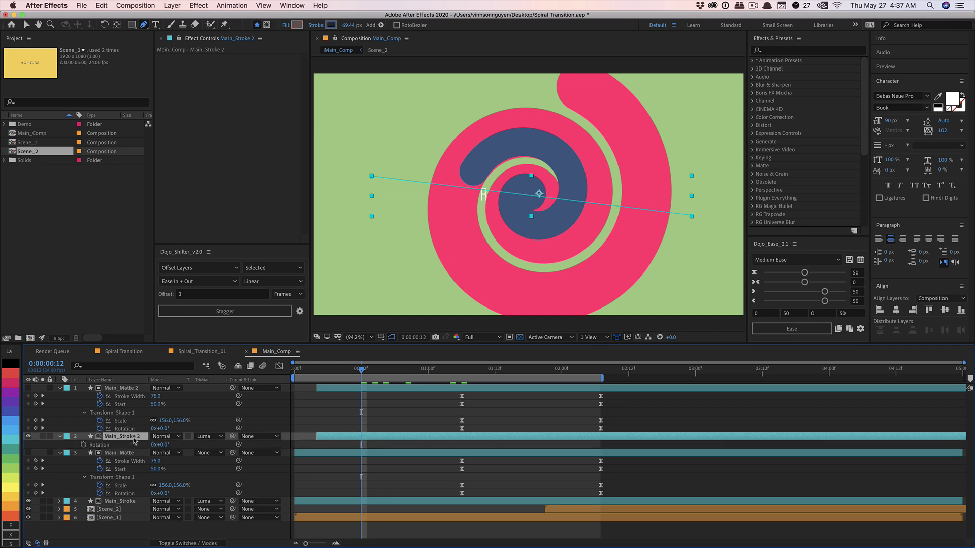
{"action": "key", "text": "Page_Up"}
{"action": "key", "text": "Page_Up"}
{"action": "left_click_drag", "start_coordinate": [339, 374], "coordinate": [317, 374]}
{"action": "left_click", "coordinate": [162, 478]}
{"action": "type", "text": "45"}
{"action": "key", "text": "Return"}
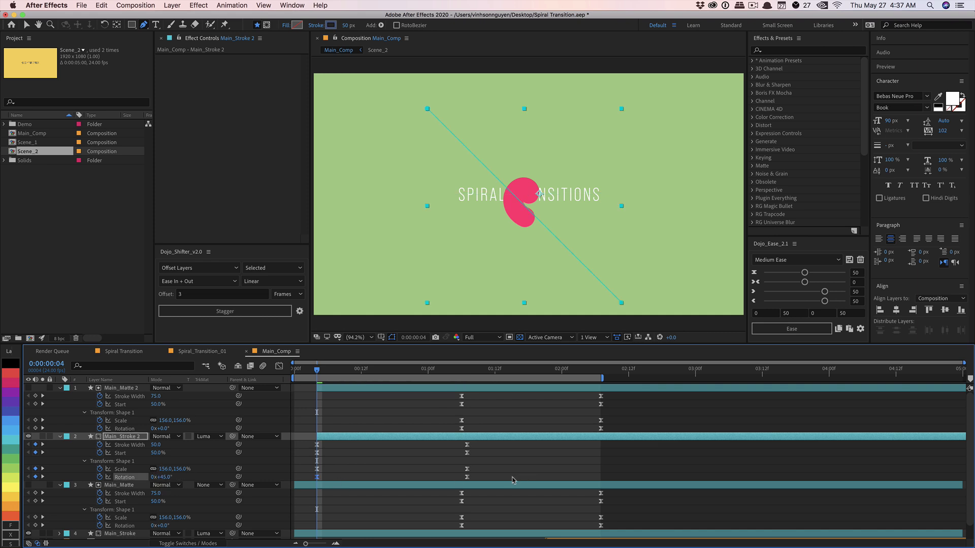
{"action": "double_click", "coordinate": [467, 477]}
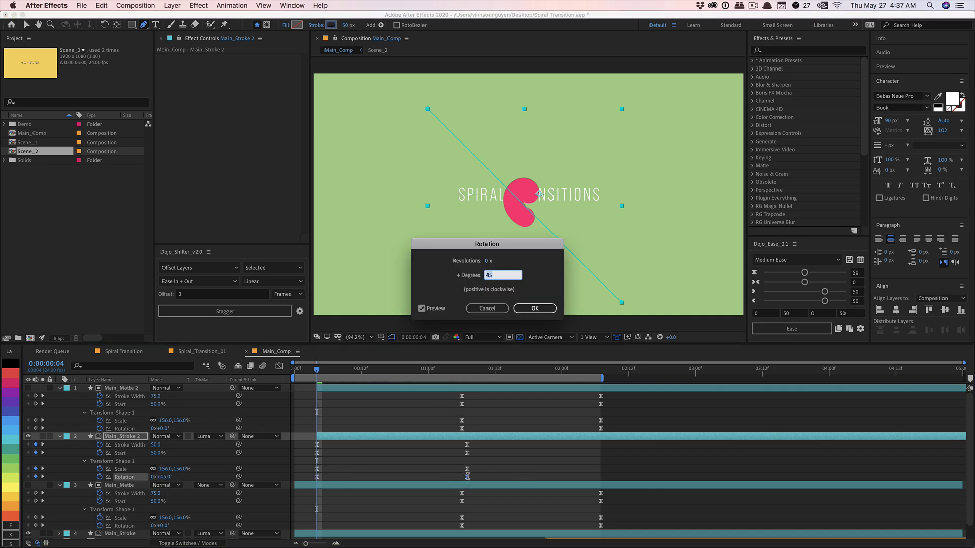
{"action": "key", "text": "Return"}
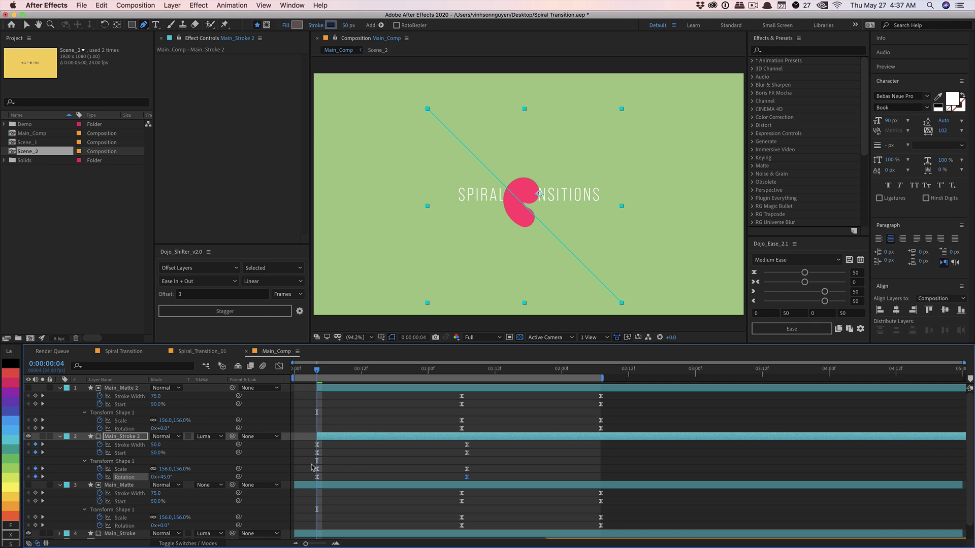
Key Main_Stroke 2's Scale from 142% at frame 4 to 350% at 1:07
{"action": "mouse_move", "coordinate": [320, 375]}
{"action": "left_mouse_down"}
{"action": "mouse_move", "coordinate": [330, 375]}
{"action": "mouse_move", "coordinate": [317, 375]}
{"action": "left_mouse_up"}
{"action": "left_click", "coordinate": [166, 469]}
{"action": "type", "text": "142"}
{"action": "key", "text": "Return"}
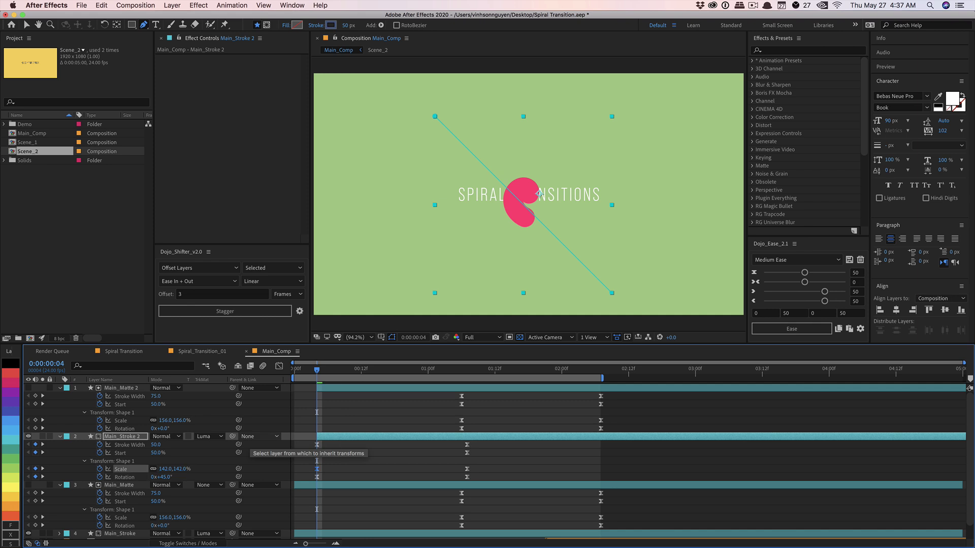
{"action": "key", "text": "space"}
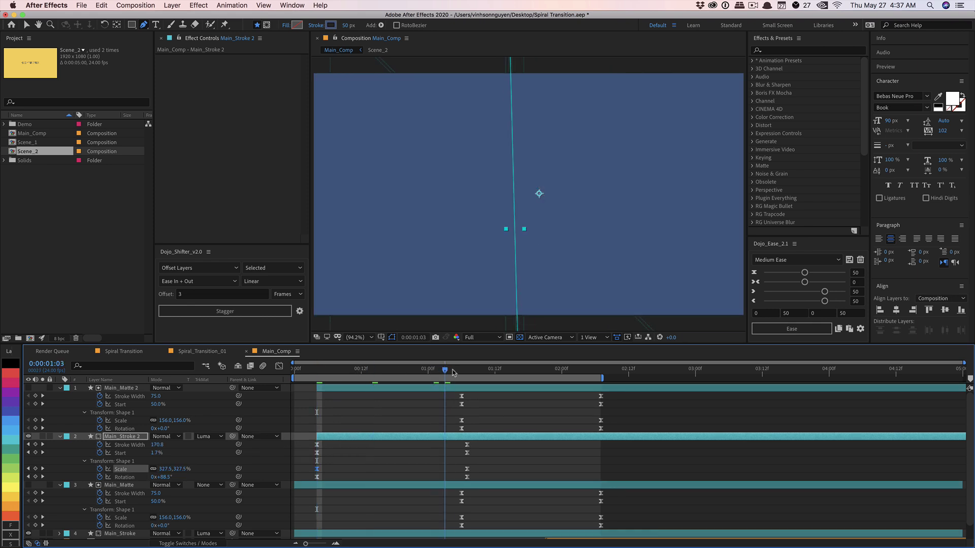
{"action": "left_click", "coordinate": [166, 469]}
{"action": "type", "text": "350"}
{"action": "key", "text": "Return"}
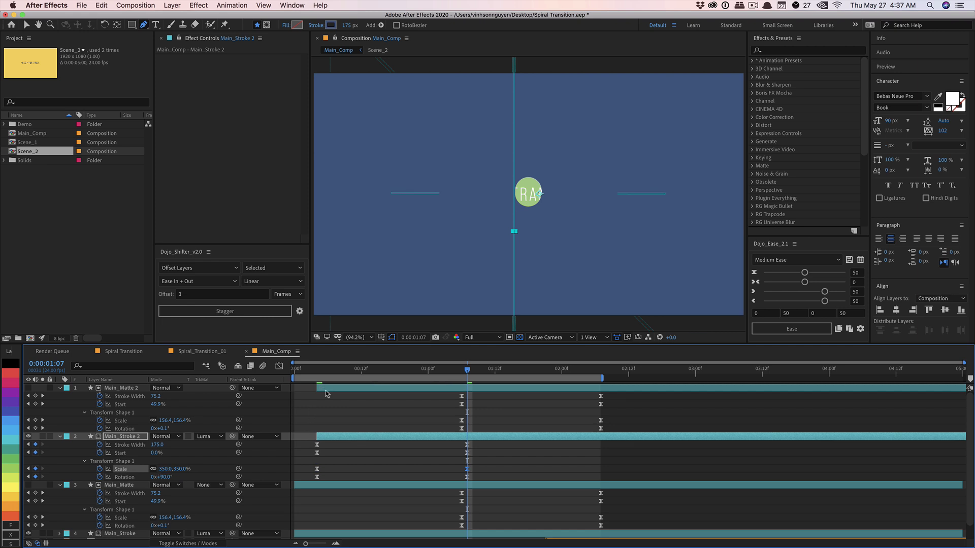
Offset Main_Stroke 2's shape position to -39, -30 and preview the animation
{"action": "left_click", "coordinate": [344, 418]}
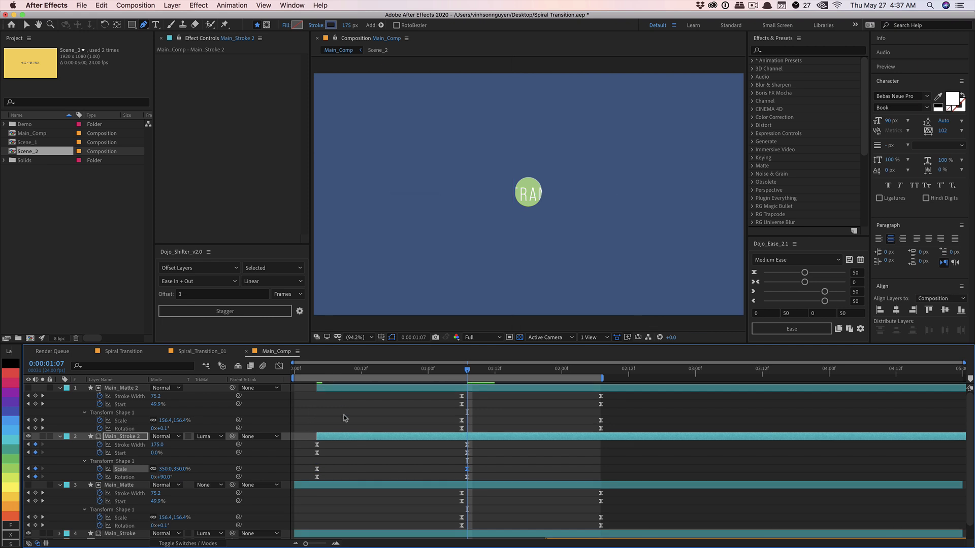
{"action": "left_click", "coordinate": [381, 338]}
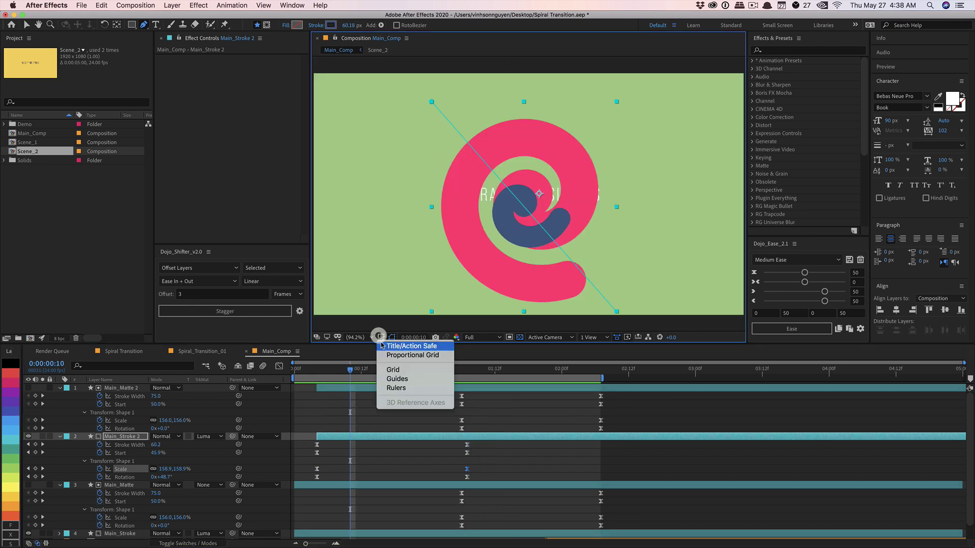
{"action": "left_click", "coordinate": [382, 344]}
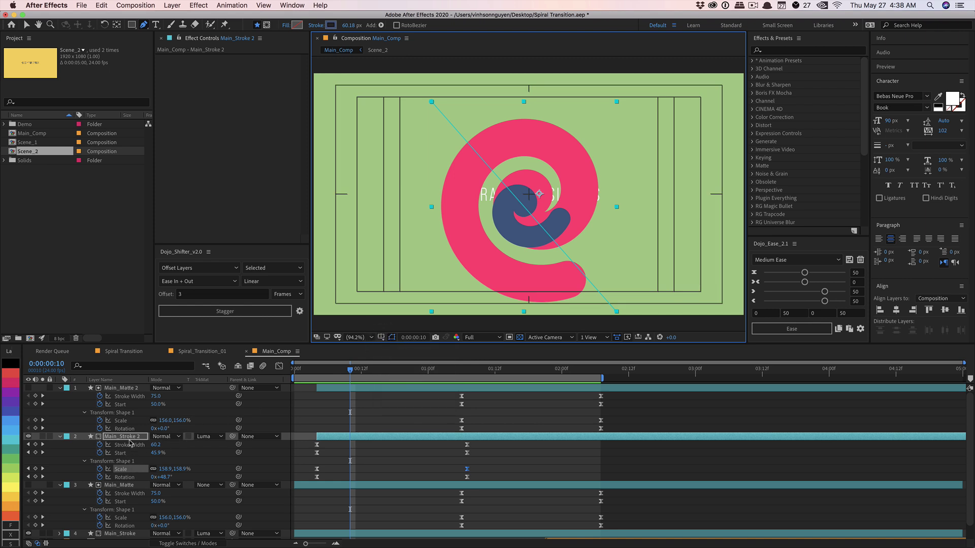
{"action": "left_click", "coordinate": [85, 462]}
{"action": "left_click", "coordinate": [85, 461]}
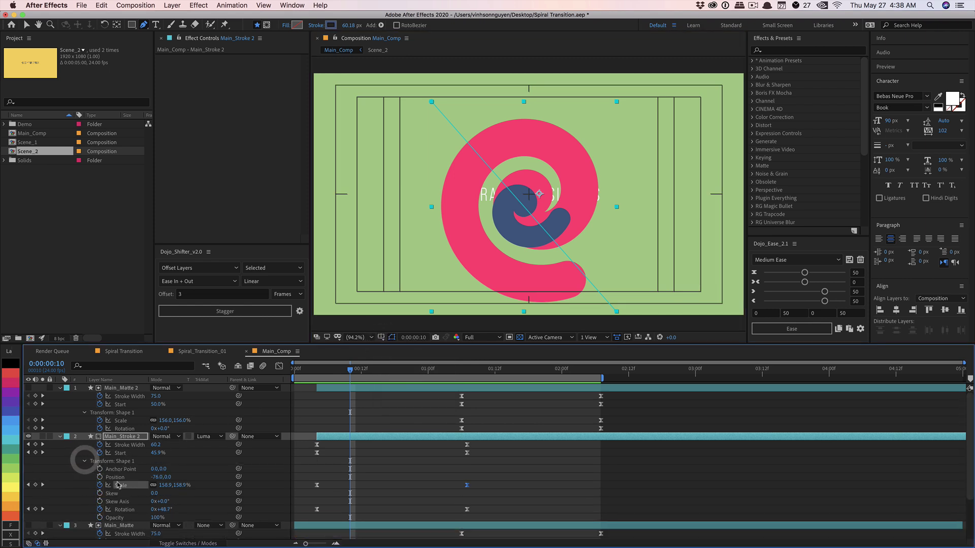
{"action": "mouse_move", "coordinate": [158, 478]}
{"action": "left_mouse_down"}
{"action": "mouse_move", "coordinate": [171, 476]}
{"action": "mouse_move", "coordinate": [148, 482]}
{"action": "left_mouse_up"}
{"action": "left_click", "coordinate": [170, 472]}
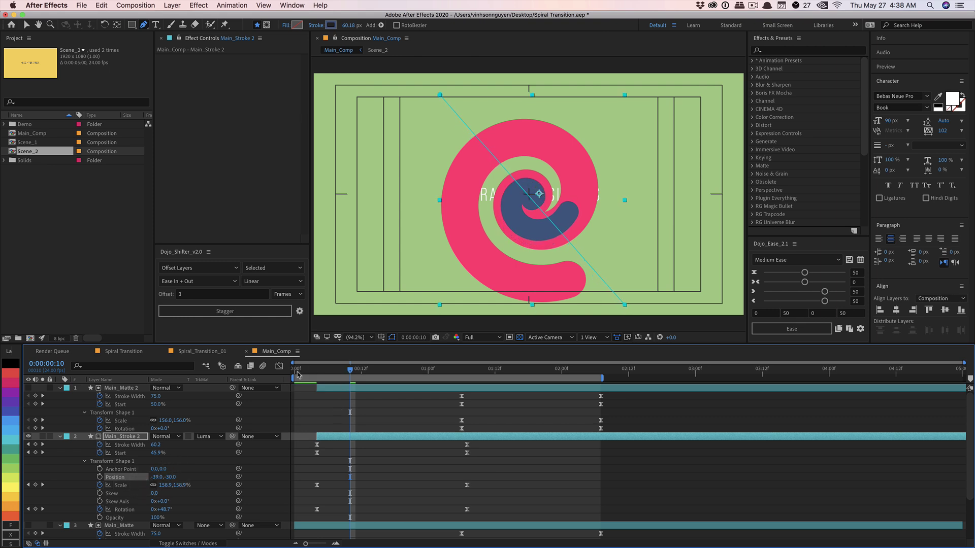
{"action": "key", "text": "Home"}
{"action": "left_click_drag", "start_coordinate": [299, 372], "coordinate": [592, 322]}
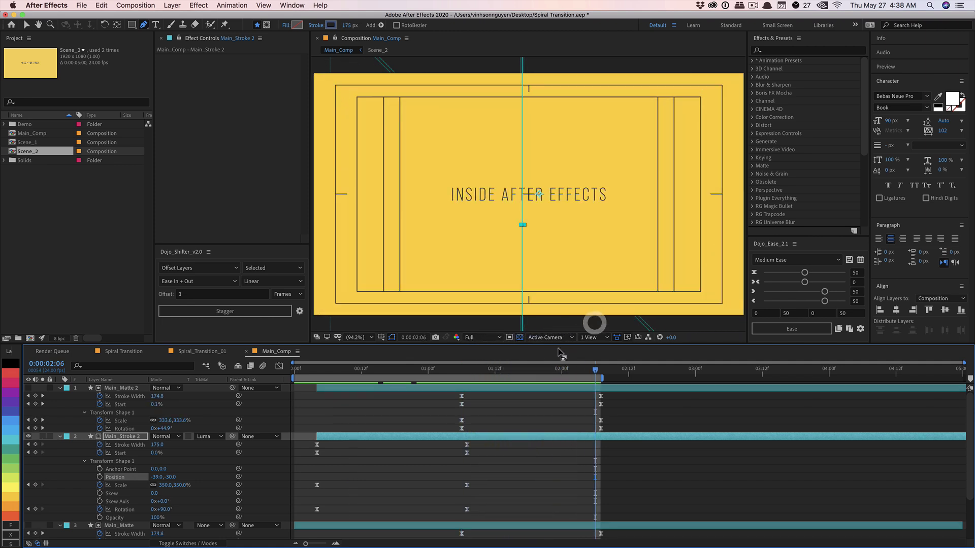
Pre-compose the four Main_Matte and Main_Stroke layers as Spiral_Transition_01
{"action": "left_click", "coordinate": [60, 388]}
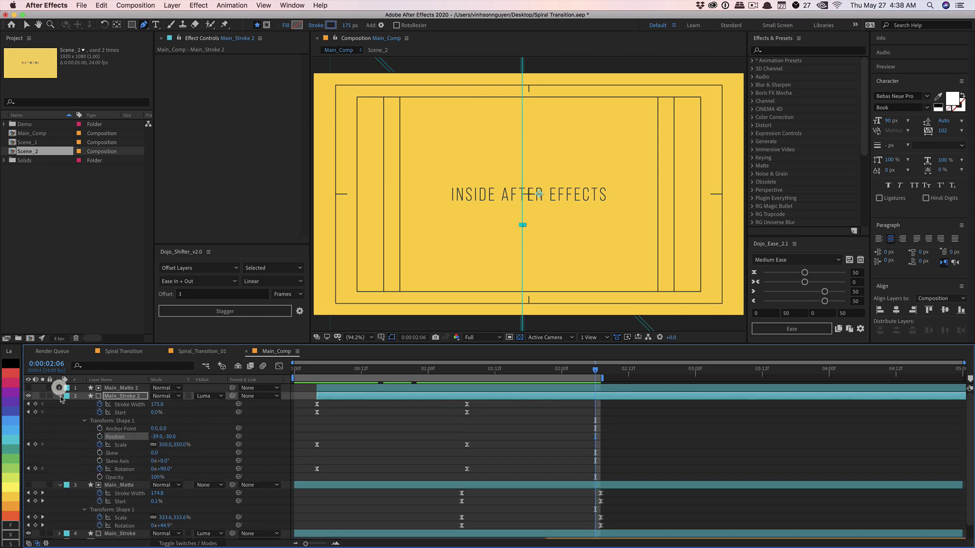
{"action": "left_click", "coordinate": [60, 396]}
{"action": "left_click", "coordinate": [60, 404]}
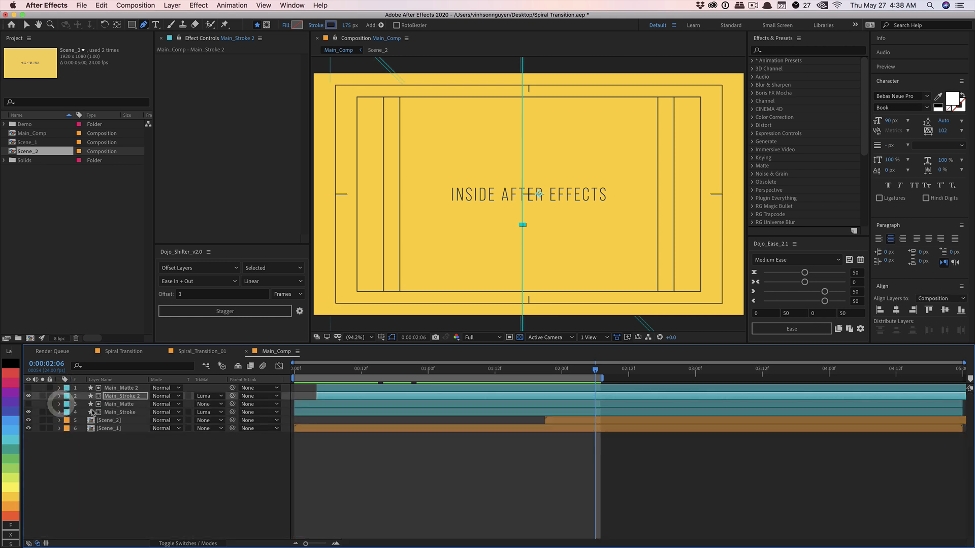
{"action": "left_click", "coordinate": [109, 412]}
{"action": "left_click", "coordinate": [111, 389], "text": "shift"}
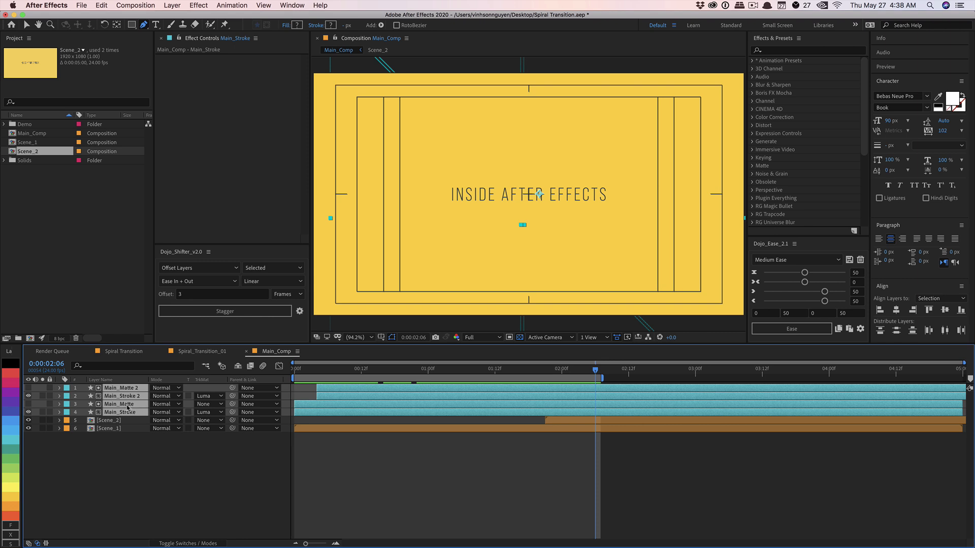
{"action": "left_click", "coordinate": [171, 5]}
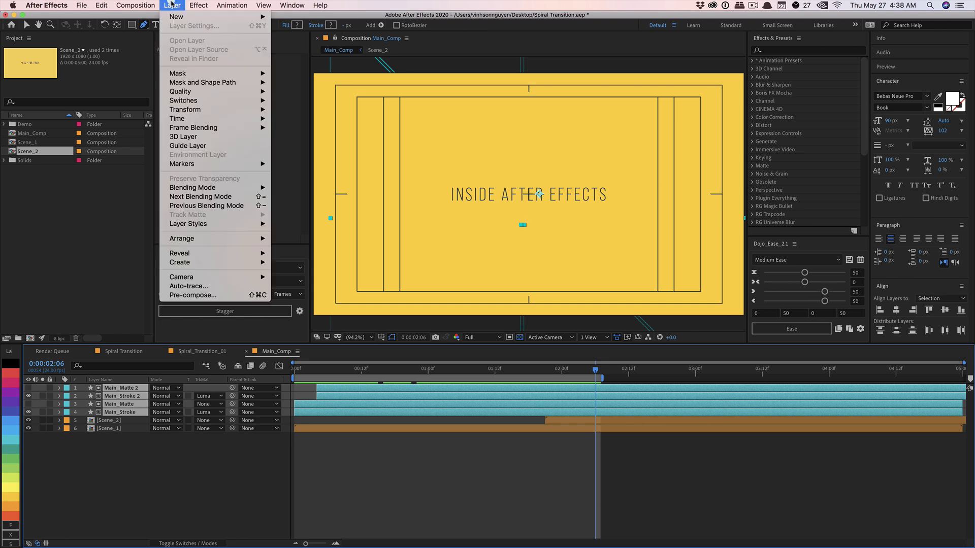
{"action": "left_click", "coordinate": [181, 294]}
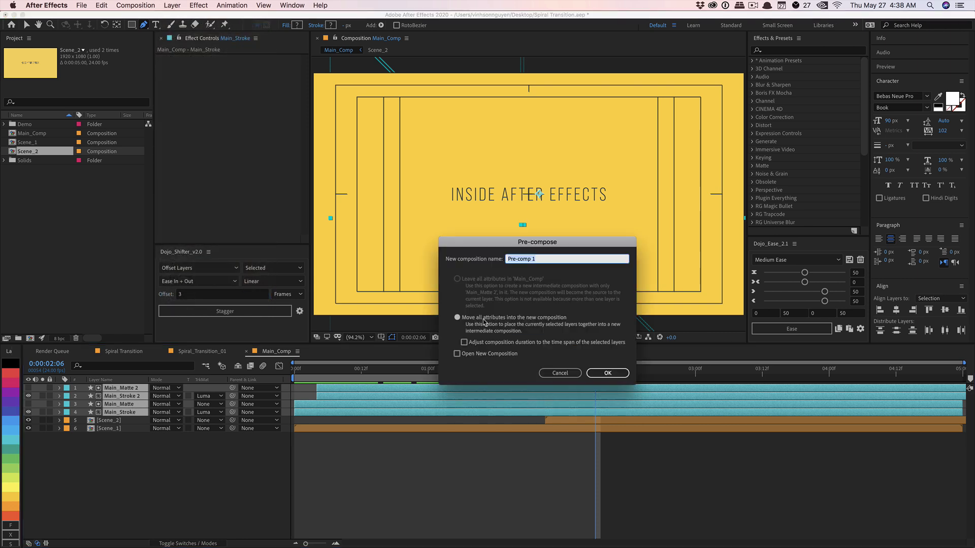
{"action": "type", "text": "SPi"}
{"action": "left_click", "coordinate": [608, 374]}
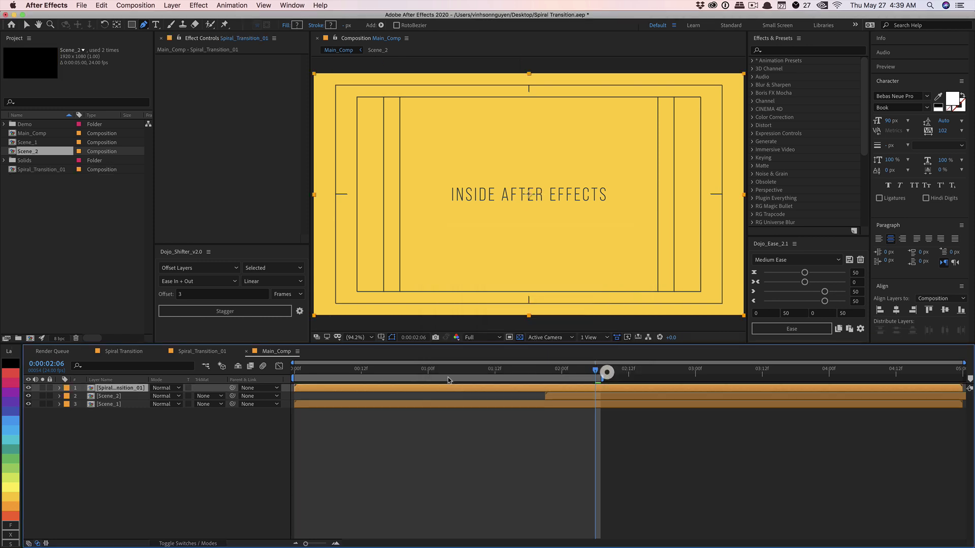
{"action": "double_click", "coordinate": [100, 390]}
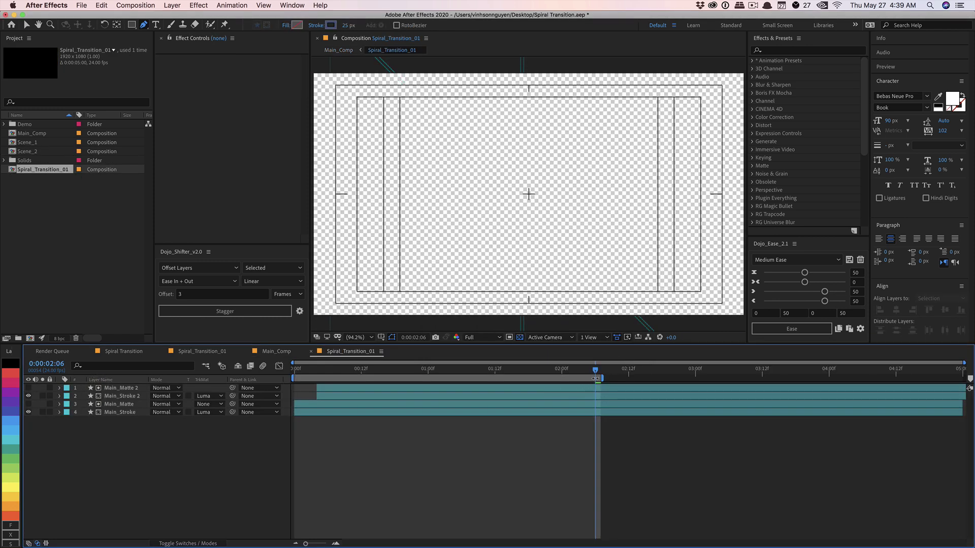
{"action": "mouse_move", "coordinate": [578, 373]}
{"action": "left_mouse_down"}
{"action": "mouse_move", "coordinate": [478, 370]}
{"action": "mouse_move", "coordinate": [596, 369]}
{"action": "left_mouse_up"}
{"action": "right_click", "coordinate": [558, 377]}
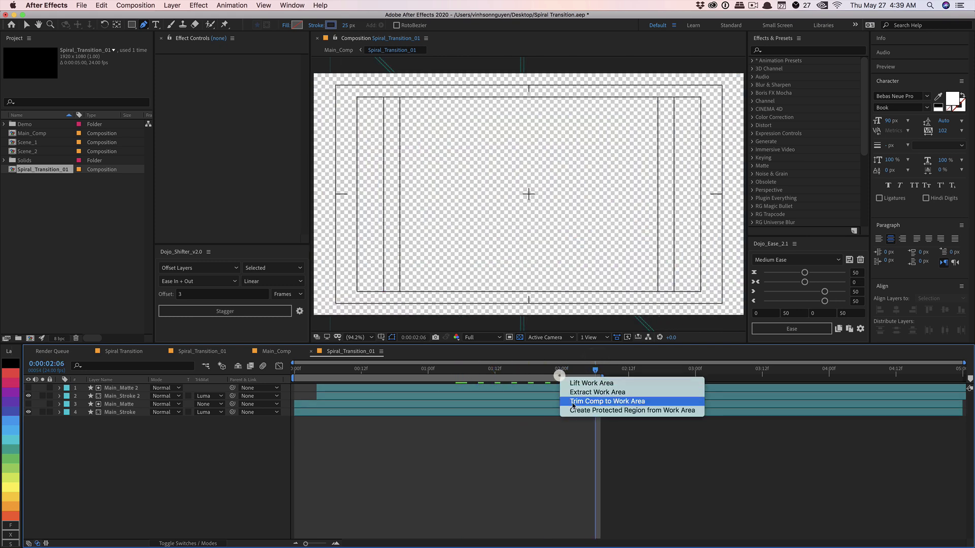
{"action": "left_click", "coordinate": [573, 403]}
{"action": "left_click_drag", "start_coordinate": [330, 369], "coordinate": [413, 361]}
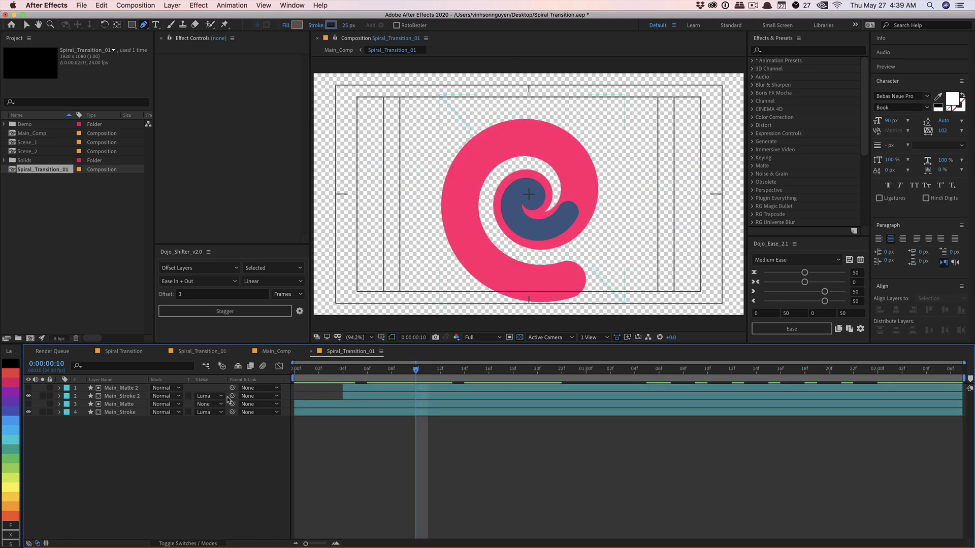
{"action": "left_click", "coordinate": [276, 352]}
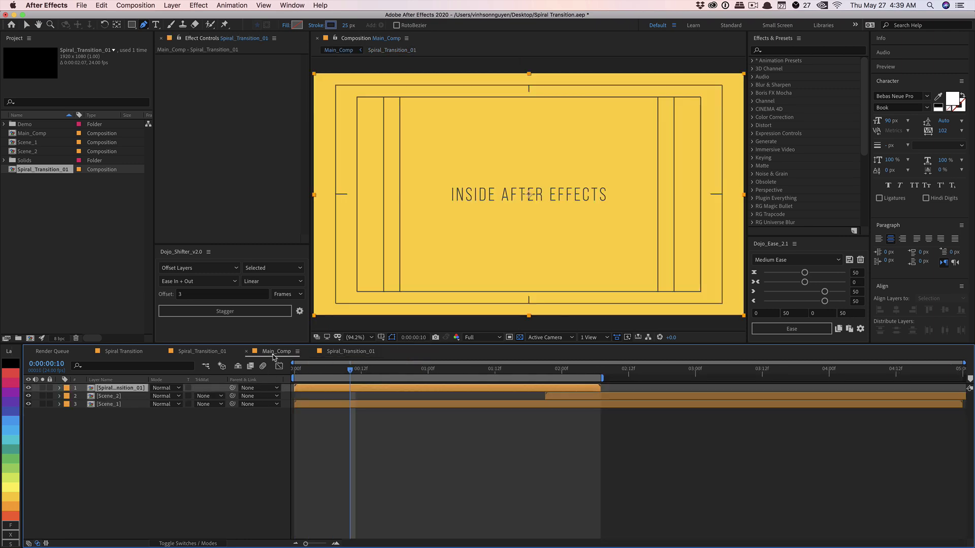
{"action": "left_click", "coordinate": [330, 351]}
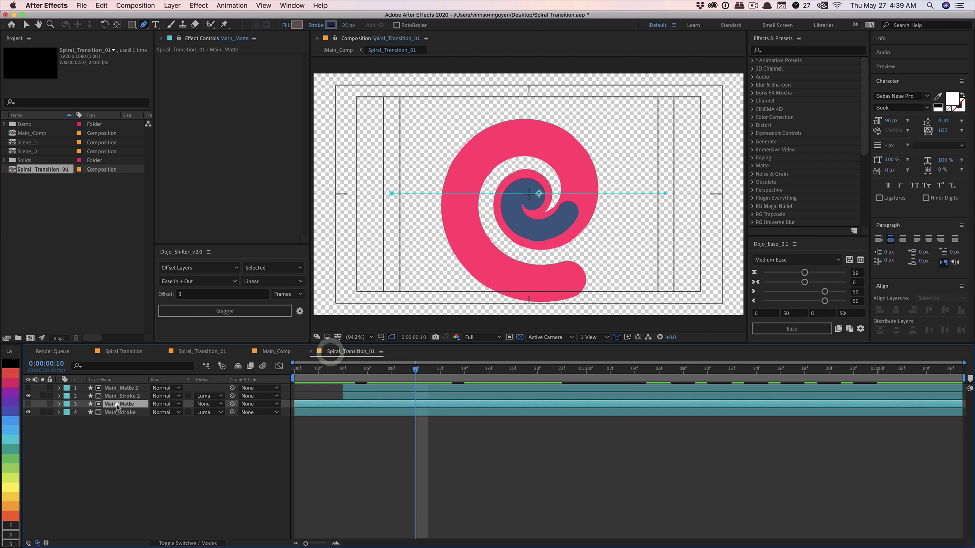
{"action": "left_click", "coordinate": [122, 397]}
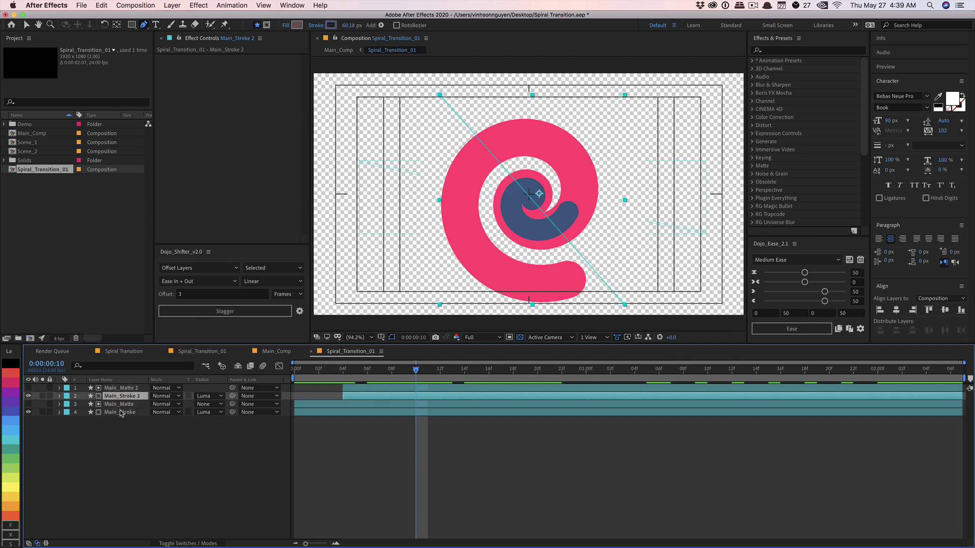
{"action": "left_click", "coordinate": [121, 412]}
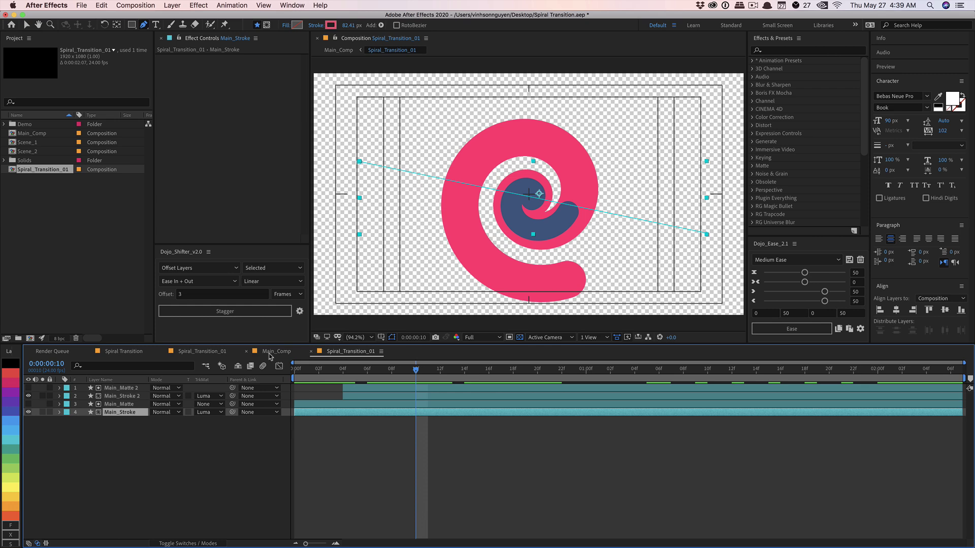
{"action": "left_click", "coordinate": [271, 353]}
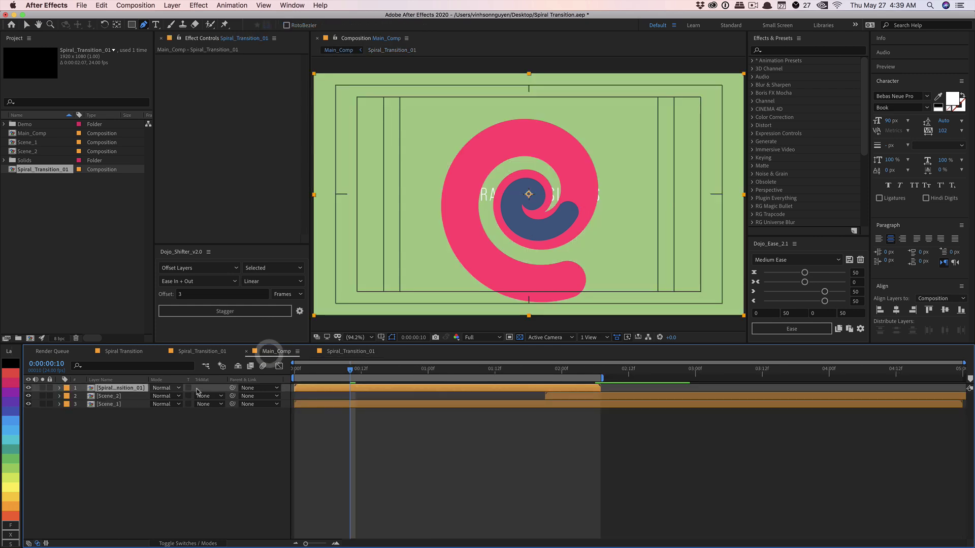
{"action": "left_click", "coordinate": [344, 352]}
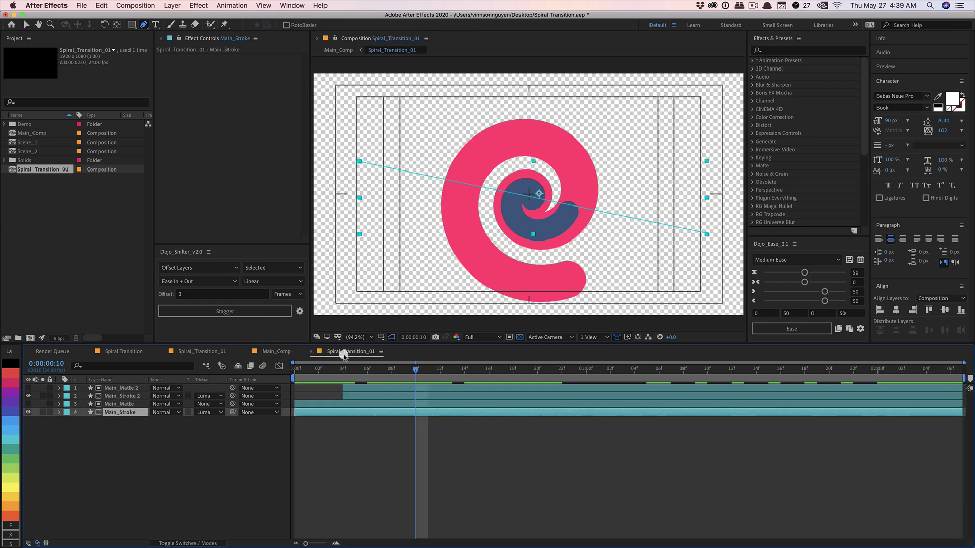
Add Main_Stroke's Stroke 1 Color to Essential Graphics, named 'Primary Stroke'
{"action": "left_click", "coordinate": [59, 412]}
{"action": "left_click", "coordinate": [59, 396]}
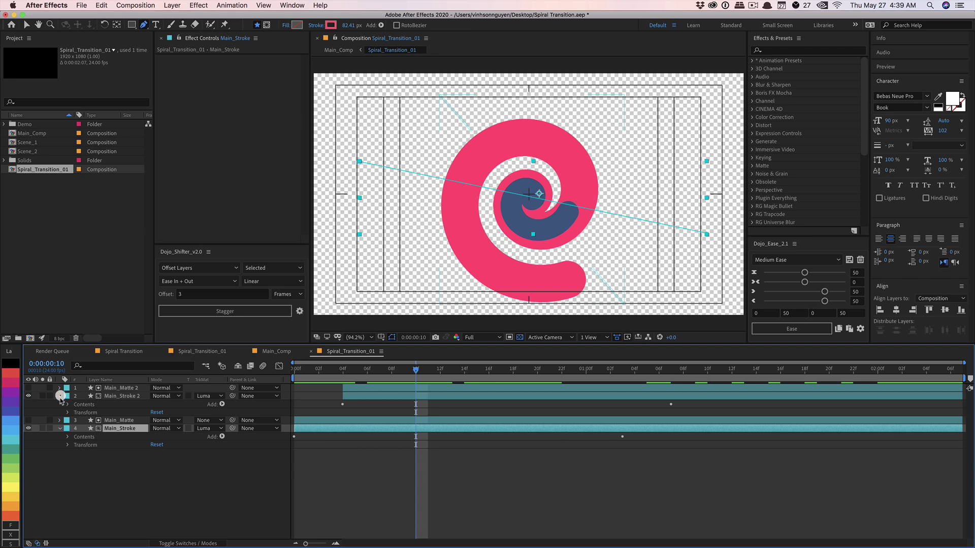
{"action": "left_click", "coordinate": [67, 437]}
{"action": "left_click", "coordinate": [77, 444]}
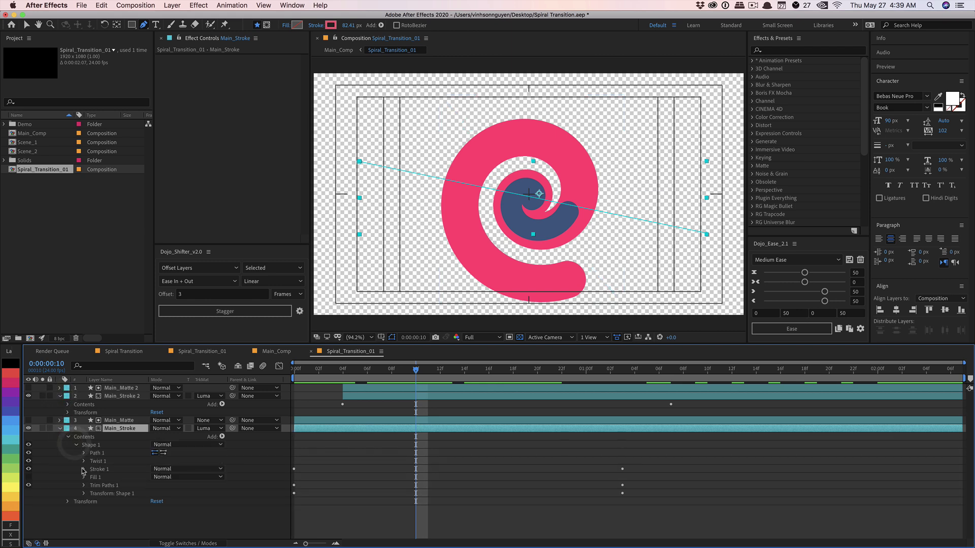
{"action": "left_click", "coordinate": [84, 470]}
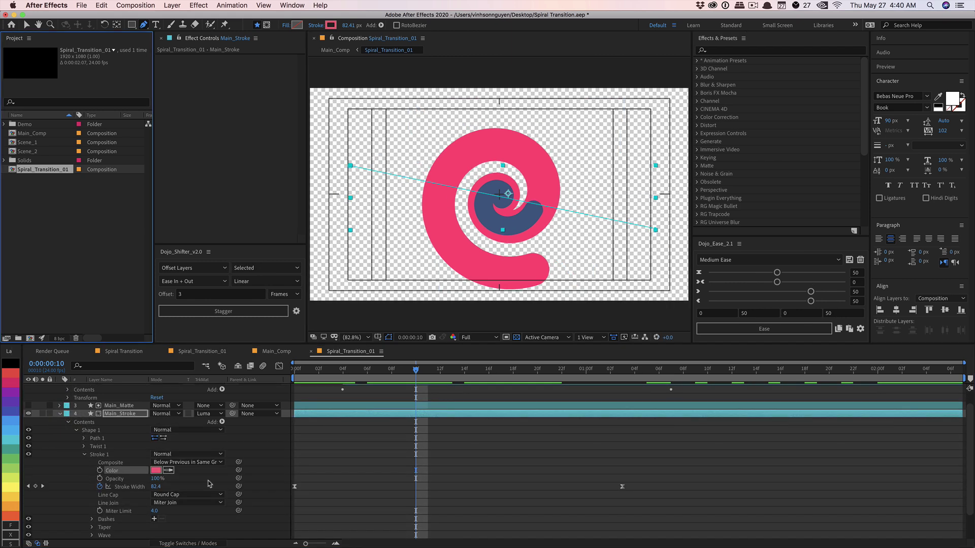
{"action": "right_click", "coordinate": [136, 472]}
{"action": "left_click", "coordinate": [158, 537]}
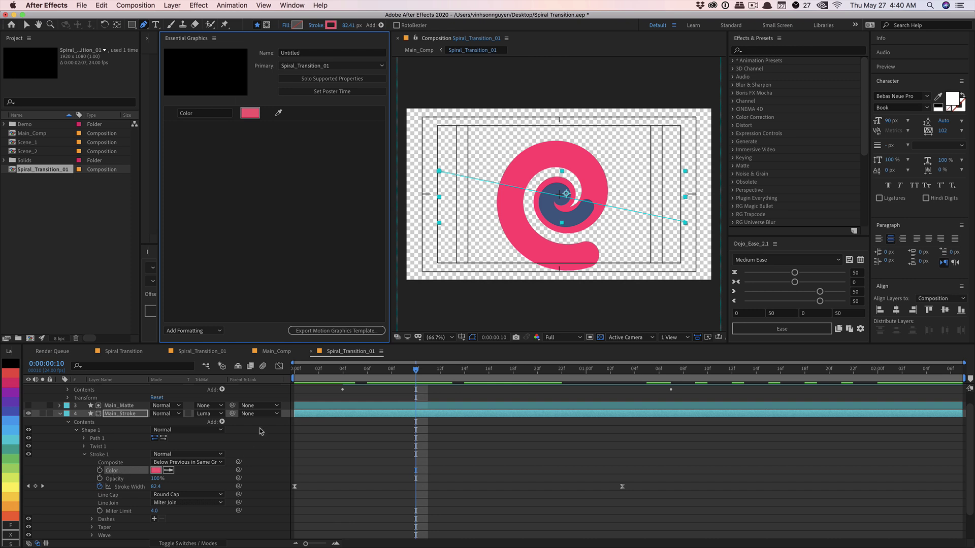
{"action": "left_click", "coordinate": [210, 114]}
{"action": "type", "text": "Primary Stroke"}
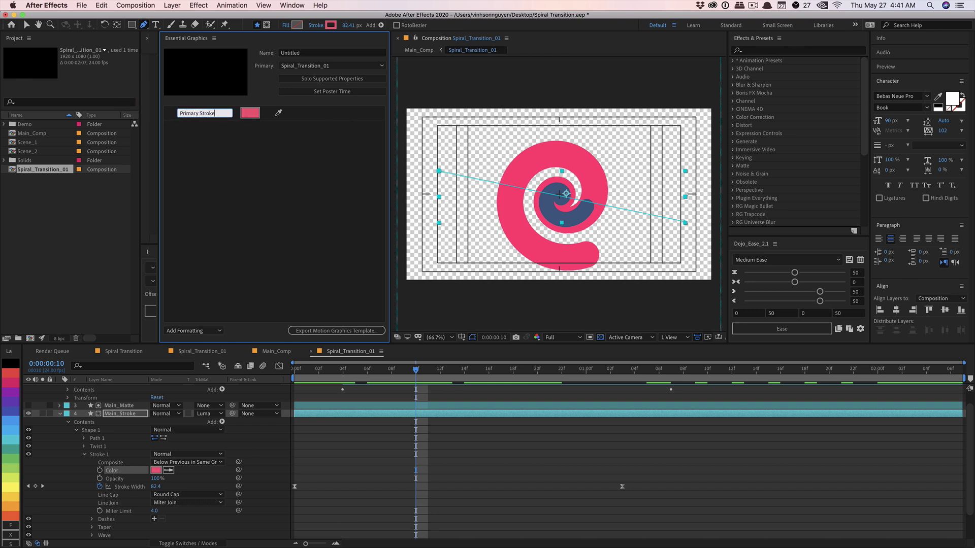
{"action": "left_click", "coordinate": [122, 420]}
Add Main_Stroke 2's stroke Color to Essential Graphics as 'Secondary Stroke', then return to Main_Comp
{"action": "scroll", "coordinate": [114, 414], "scroll_direction": "up", "scroll_amount": 1}
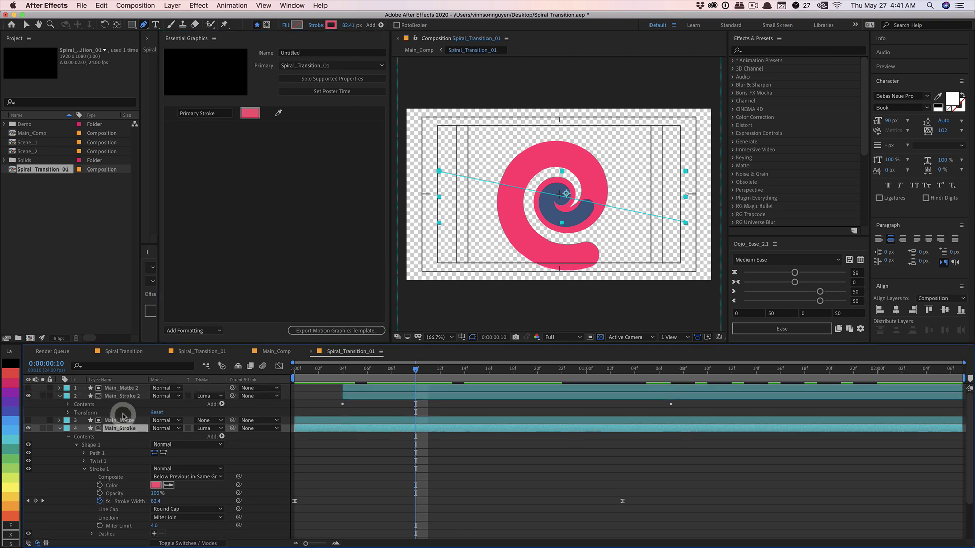
{"action": "left_click", "coordinate": [68, 405]}
{"action": "left_click", "coordinate": [76, 412]}
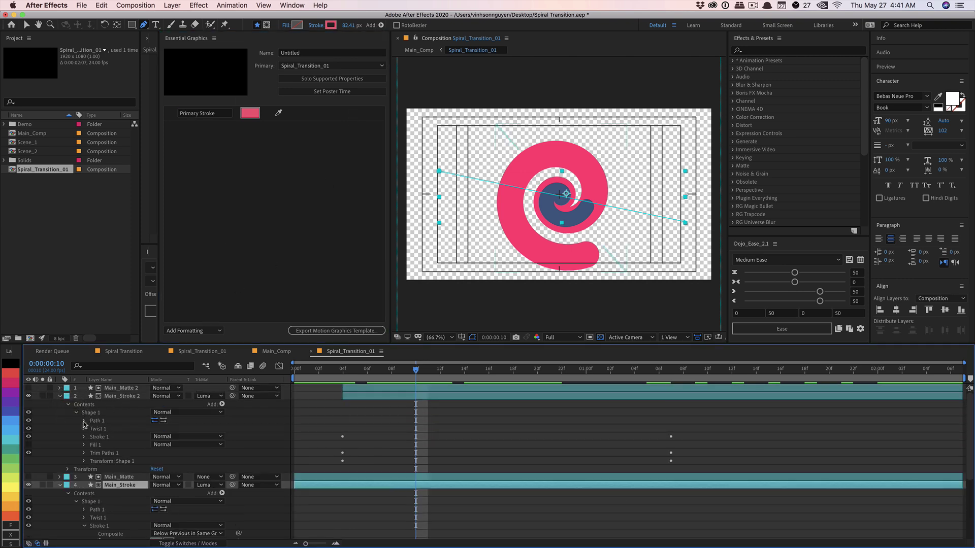
{"action": "left_click", "coordinate": [84, 437]}
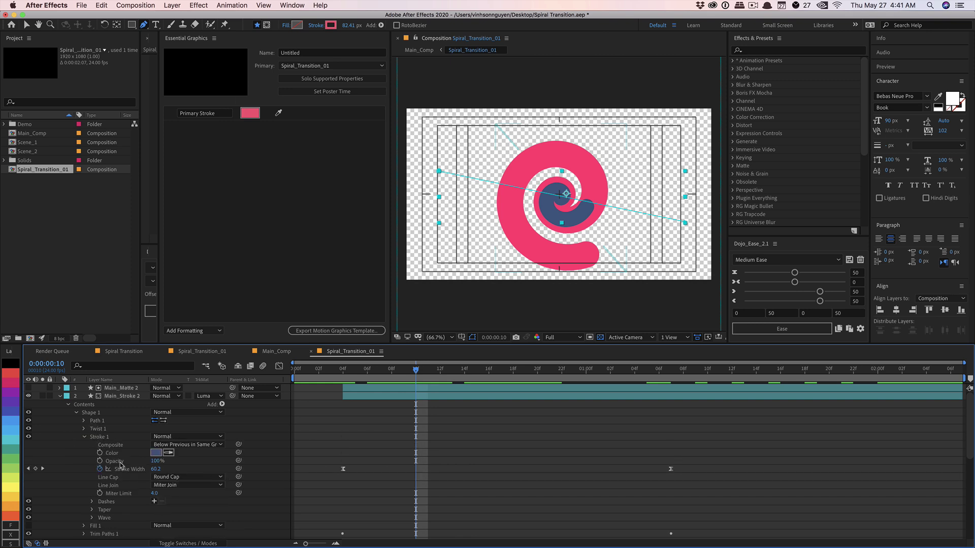
{"action": "mouse_move", "coordinate": [115, 457]}
{"action": "left_mouse_down"}
{"action": "mouse_move", "coordinate": [152, 330]}
{"action": "mouse_move", "coordinate": [224, 185]}
{"action": "left_mouse_up"}
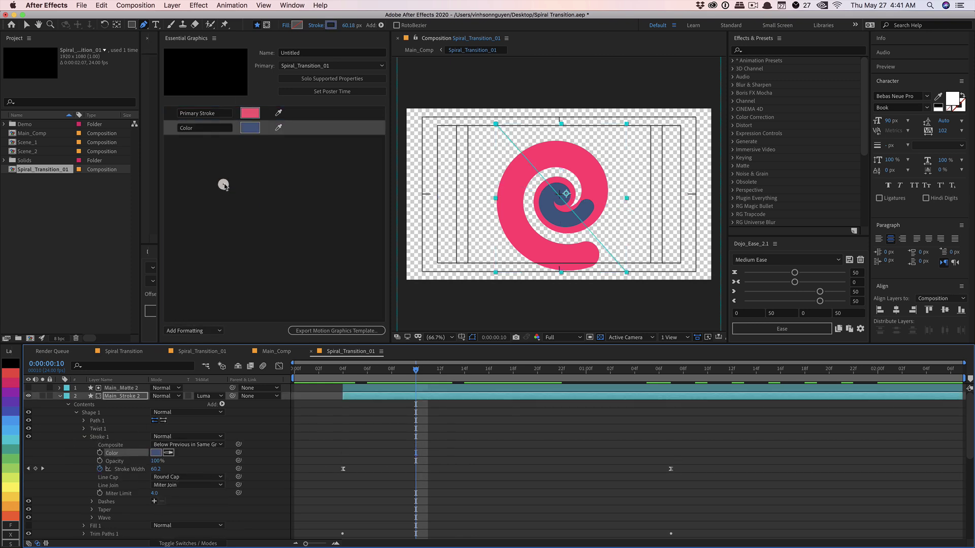
{"action": "left_click", "coordinate": [209, 130]}
{"action": "type", "text": "Secondary Stroke"}
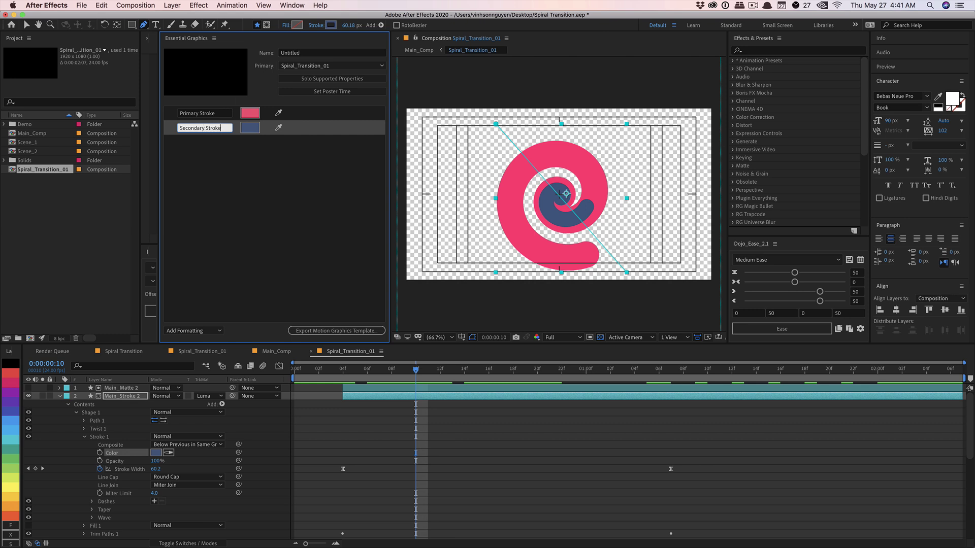
{"action": "left_click", "coordinate": [259, 174]}
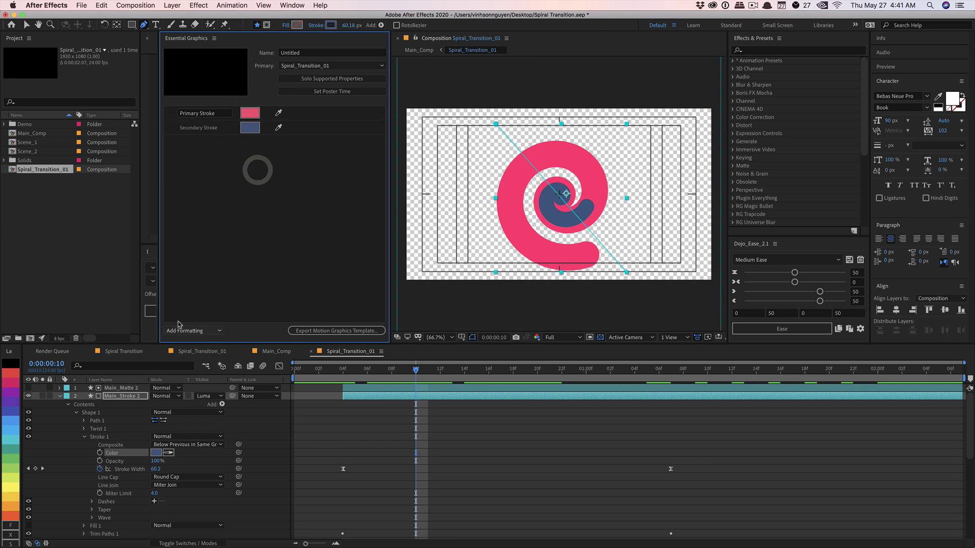
{"action": "left_click", "coordinate": [269, 351]}
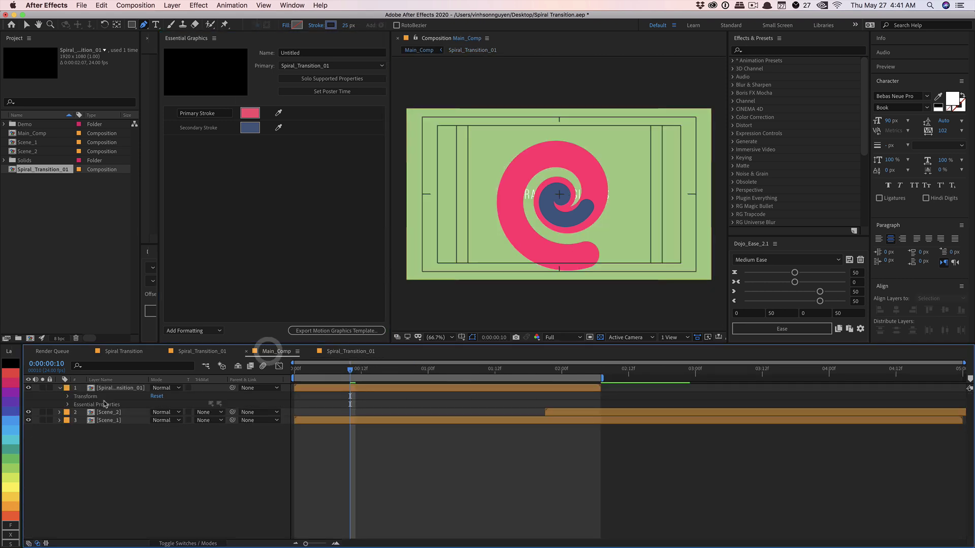
Reveal Spiral_Transition_01's Essential Properties showing Primary Stroke and Secondary Stroke
{"action": "left_click", "coordinate": [111, 388]}
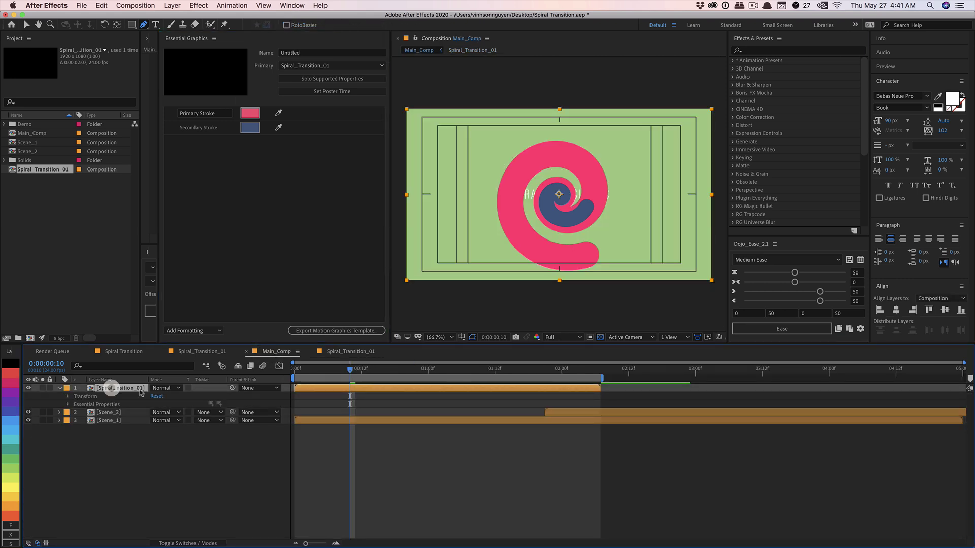
{"action": "left_click", "coordinate": [61, 388]}
{"action": "left_click", "coordinate": [61, 388]}
{"action": "left_click", "coordinate": [68, 404]}
{"action": "left_click", "coordinate": [106, 412]}
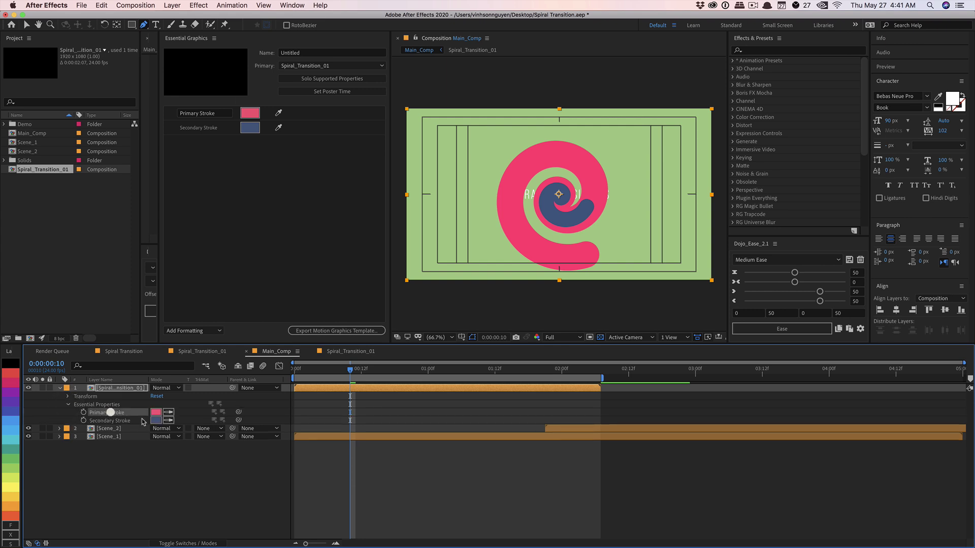
{"action": "left_click", "coordinate": [107, 413]}
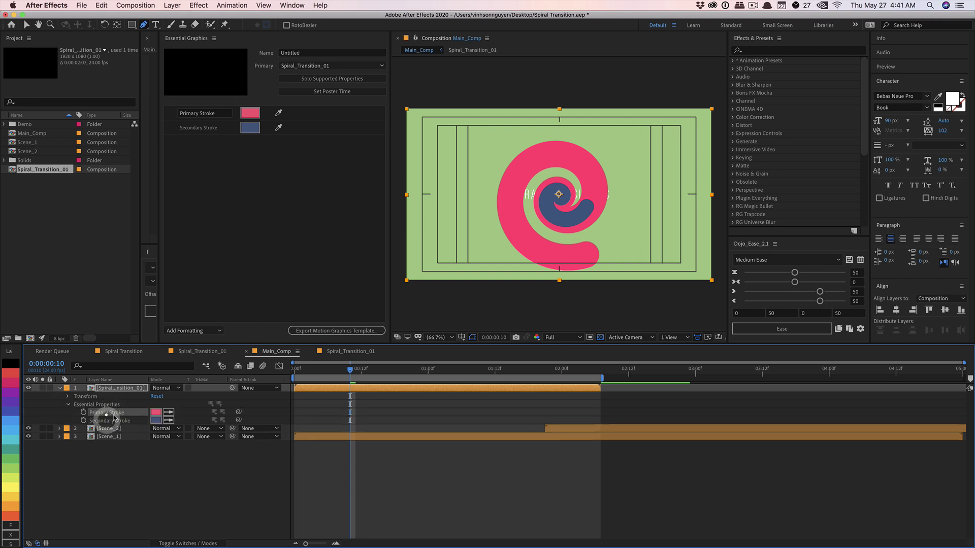
Trial white for Secondary Stroke, cancel to keep it blue, and close Essential Graphics
{"action": "left_click", "coordinate": [156, 421]}
{"action": "left_click_drag", "start_coordinate": [533, 330], "coordinate": [459, 263]}
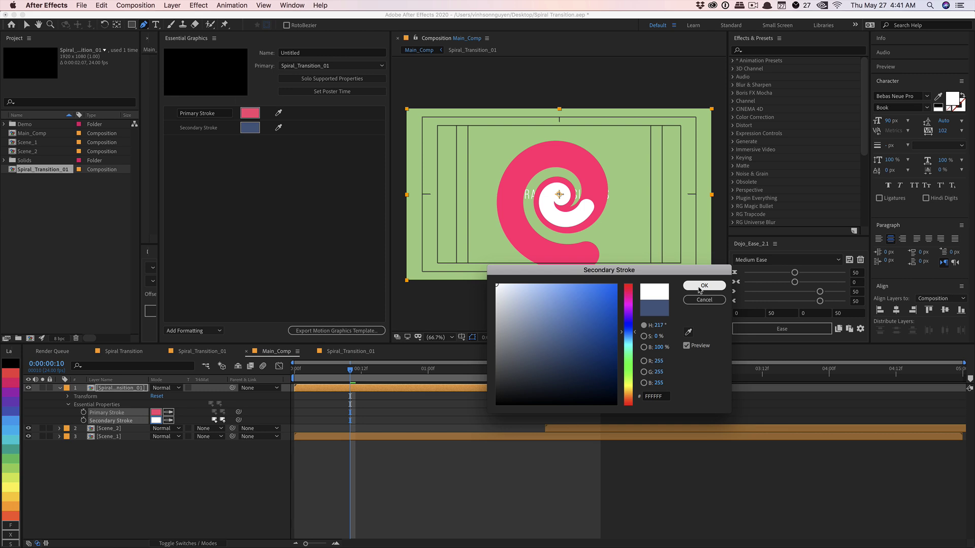
{"action": "left_click", "coordinate": [703, 299]}
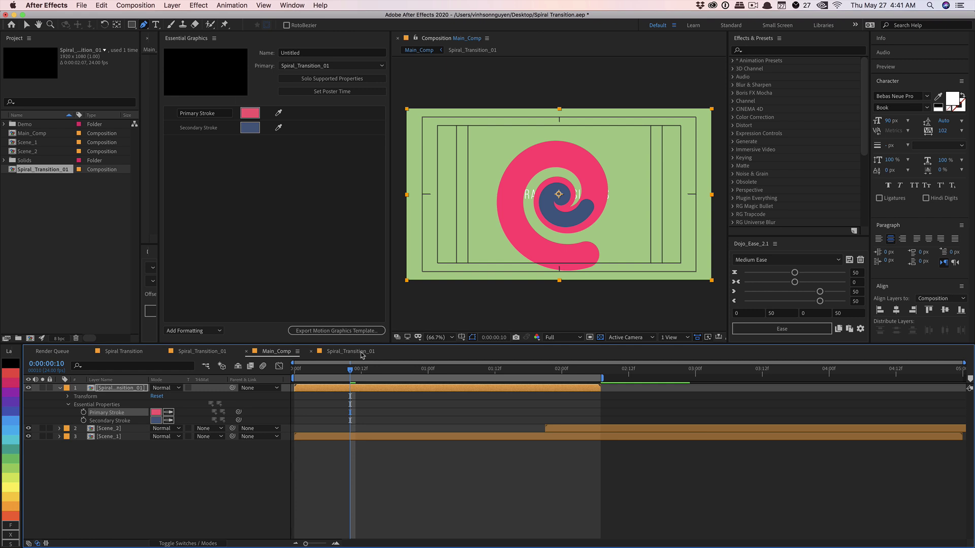
{"action": "left_click", "coordinate": [213, 38]}
{"action": "left_click", "coordinate": [221, 47]}
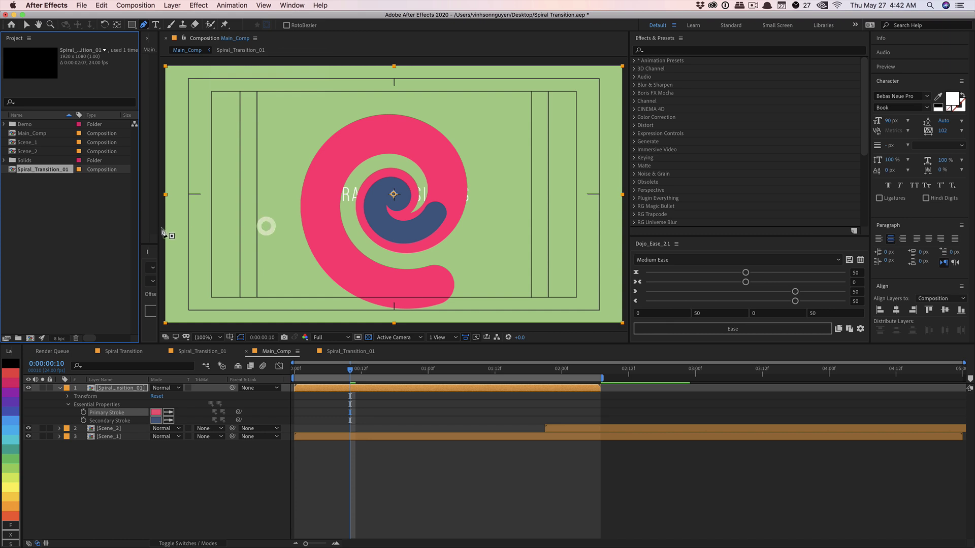
Add a marker commented 'CUT' on the spiral layer where the spiral fills the frame
{"action": "left_click_drag", "start_coordinate": [158, 226], "coordinate": [293, 225]}
{"action": "left_click_drag", "start_coordinate": [354, 372], "coordinate": [424, 356]}
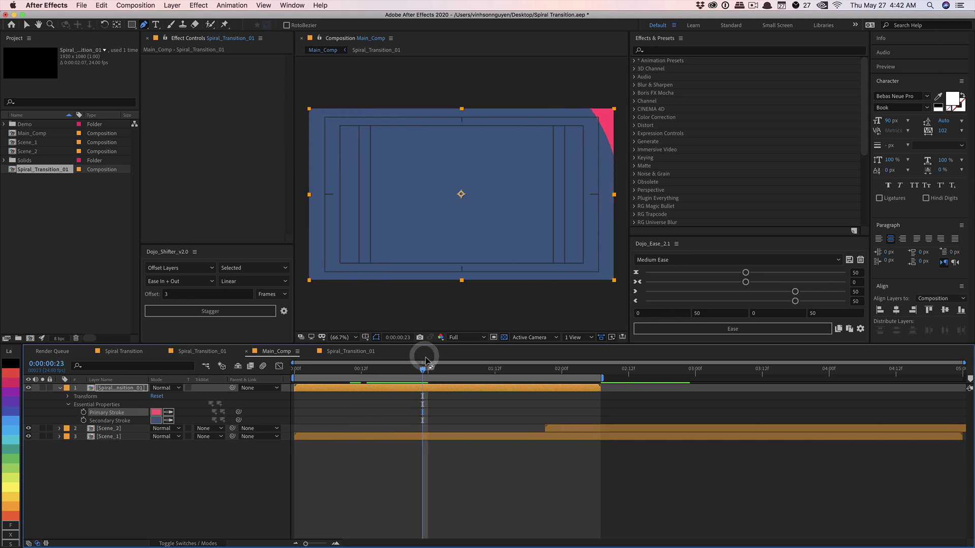
{"action": "left_click", "coordinate": [174, 5]}
{"action": "mouse_move", "coordinate": [262, 163]}
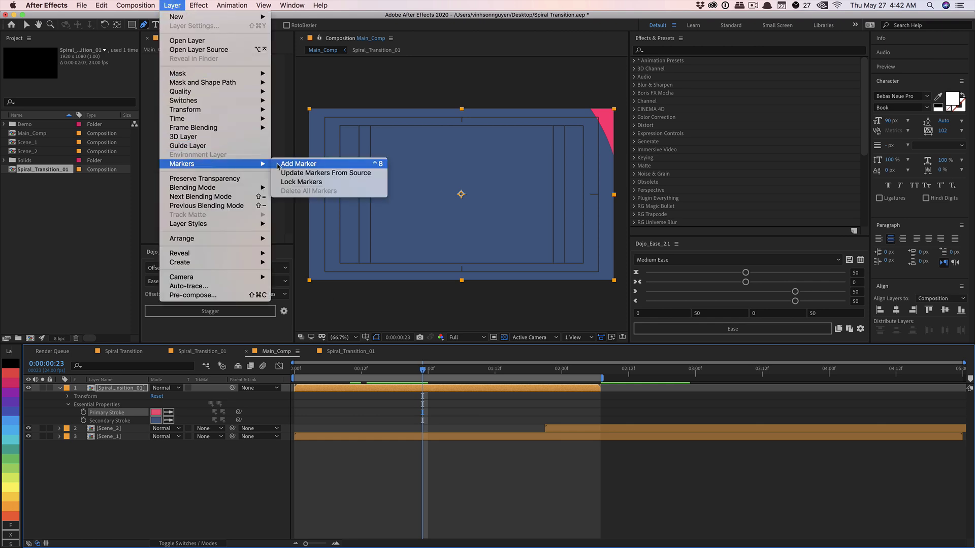
{"action": "left_click", "coordinate": [299, 163]}
{"action": "double_click", "coordinate": [422, 390]}
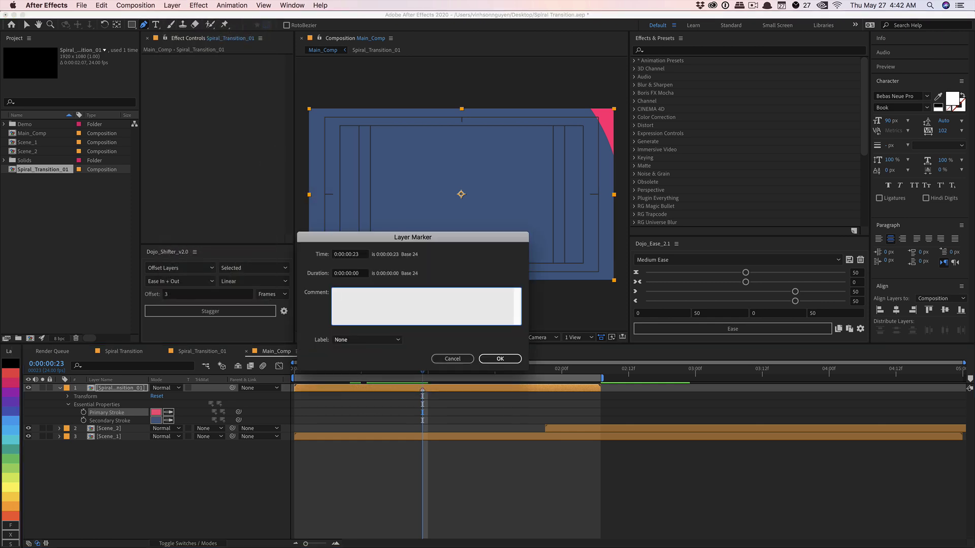
{"action": "left_click", "coordinate": [500, 359]}
Shift the spiral layer so CUT meets Scene_2's start, extend the work area, and preview
{"action": "left_click_drag", "start_coordinate": [449, 389], "coordinate": [573, 386]}
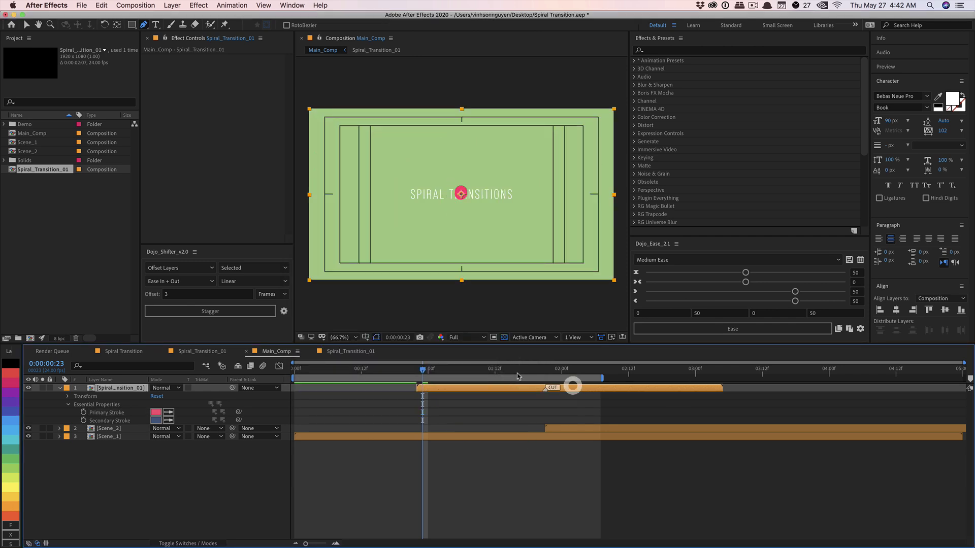
{"action": "left_click", "coordinate": [544, 368]}
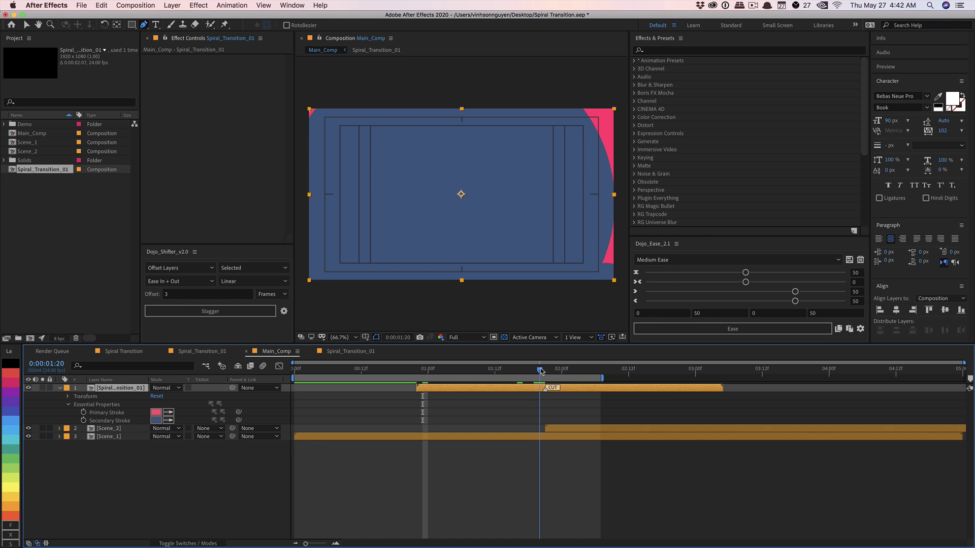
{"action": "left_click", "coordinate": [542, 436]}
{"action": "left_click", "coordinate": [544, 428]}
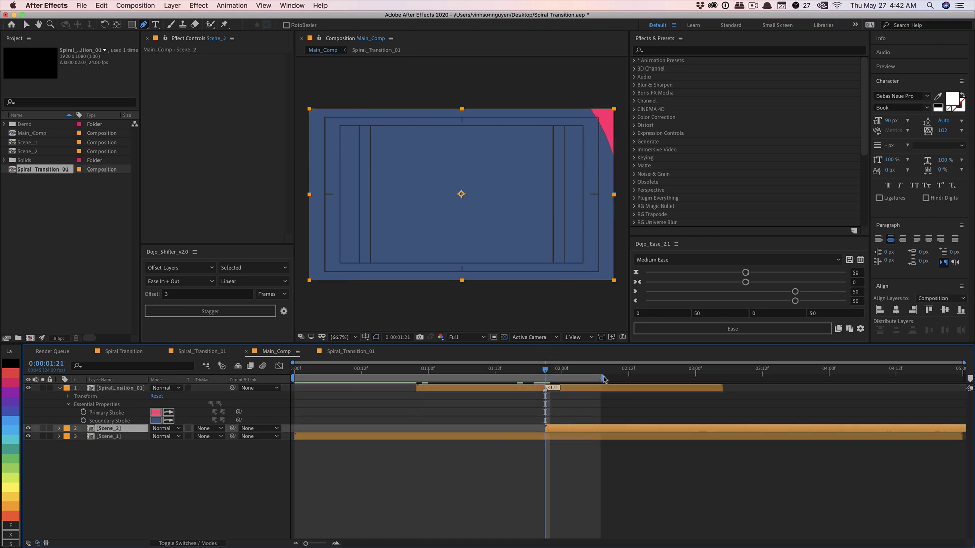
{"action": "left_click_drag", "start_coordinate": [604, 379], "coordinate": [818, 379]}
{"action": "key", "text": "space"}
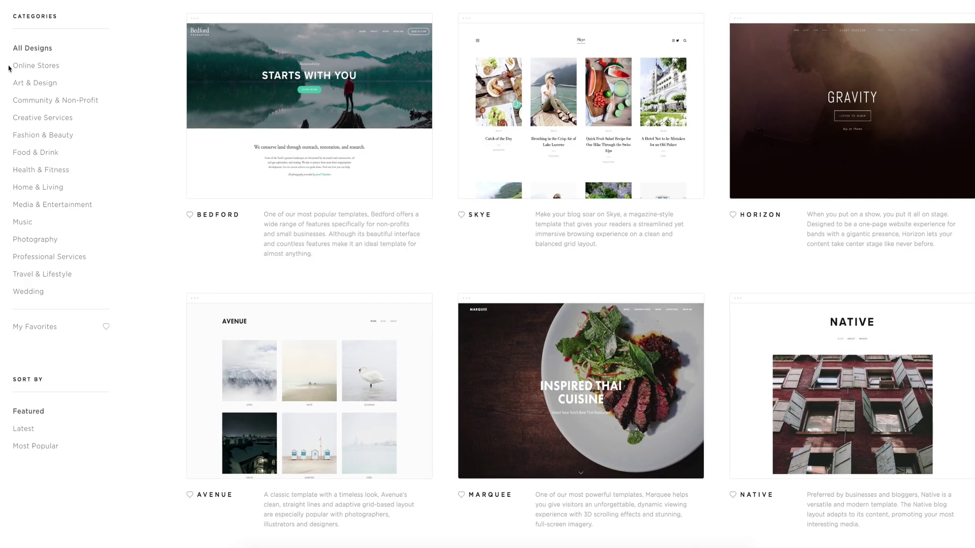
Browse the Online Stores and Art & Design templates, then recolour the banner button grey hsl(203, 4%, 35%)
{"action": "left_click", "coordinate": [16, 68]}
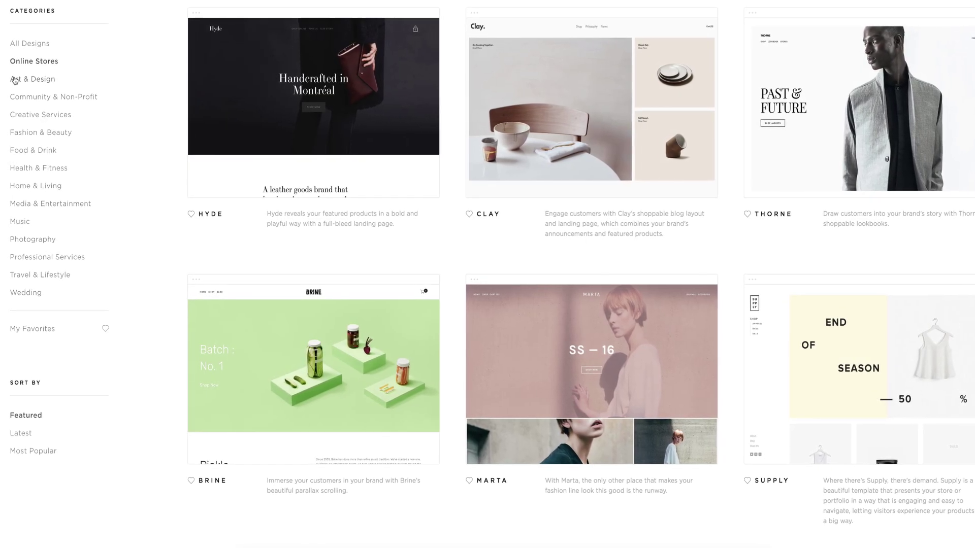
{"action": "left_click", "coordinate": [16, 82]}
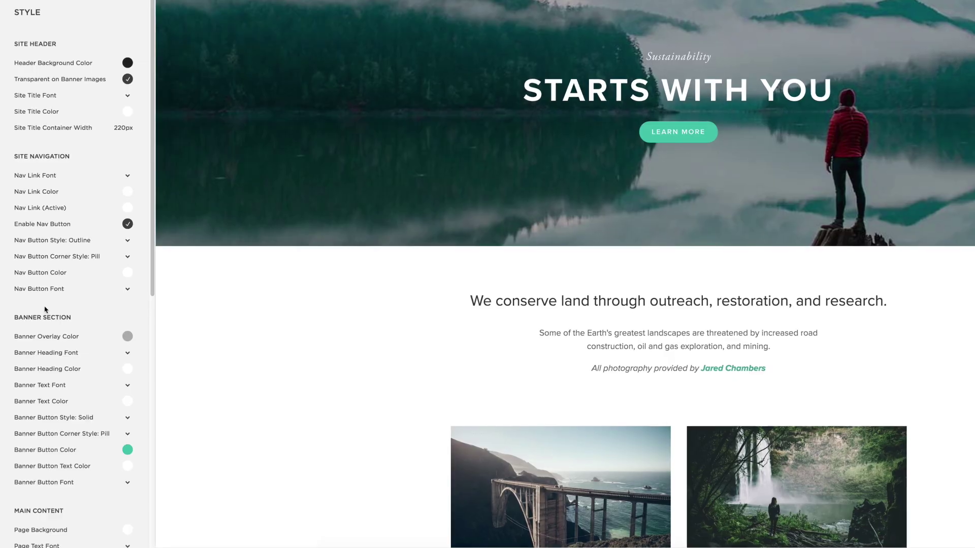
{"action": "scroll", "coordinate": [44, 310], "scroll_direction": "down", "scroll_amount": 3}
{"action": "left_click", "coordinate": [128, 288]}
{"action": "left_click_drag", "start_coordinate": [68, 224], "coordinate": [81, 224]}
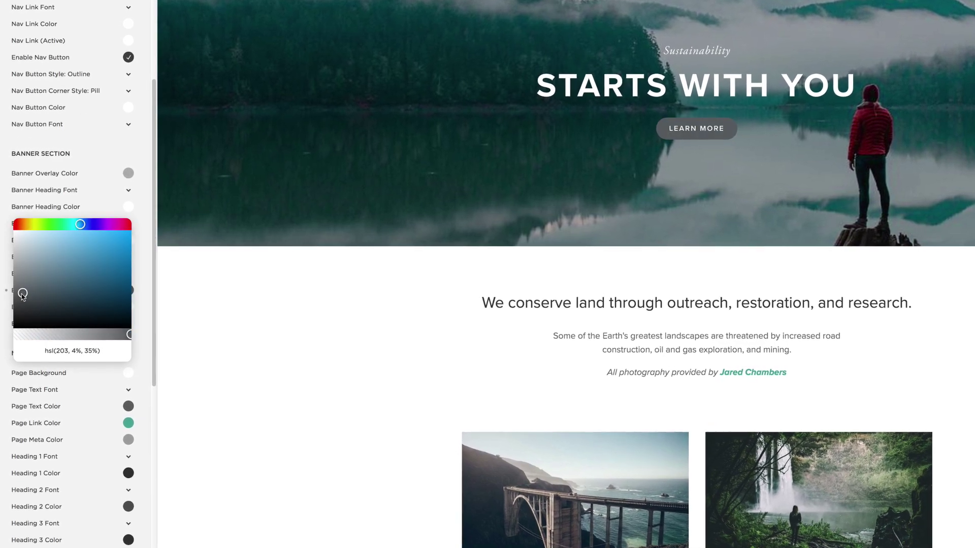